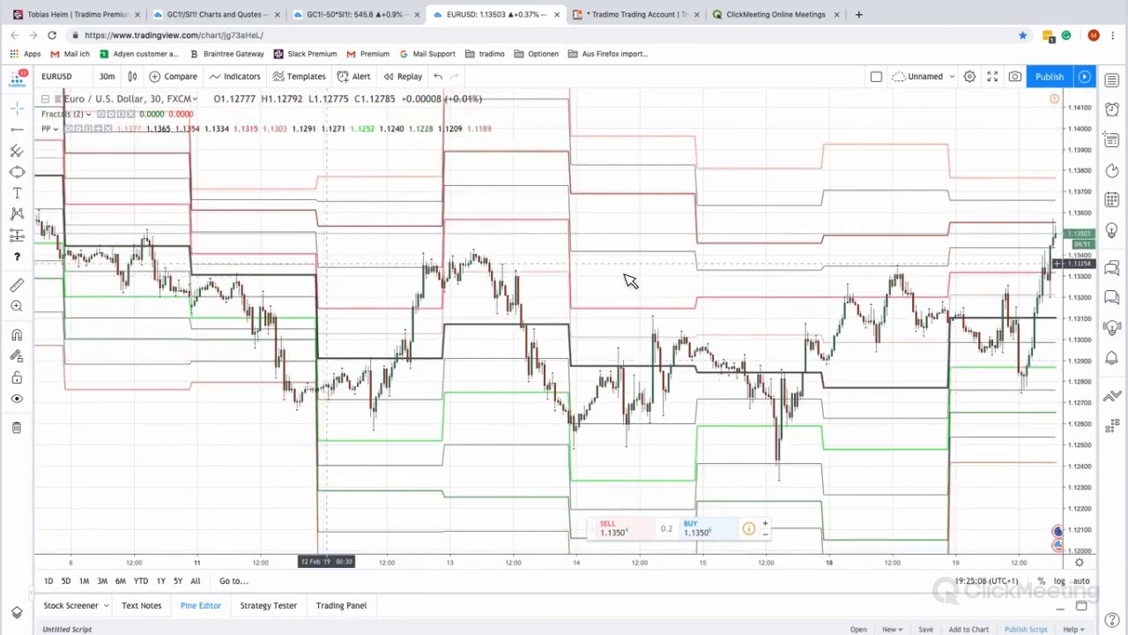
# Go back through the EURUSD 30-minute chart and examine price action around the pivot levels on 29 and 30 January 2019
pyautogui.hscroll(-5, 529, 308)
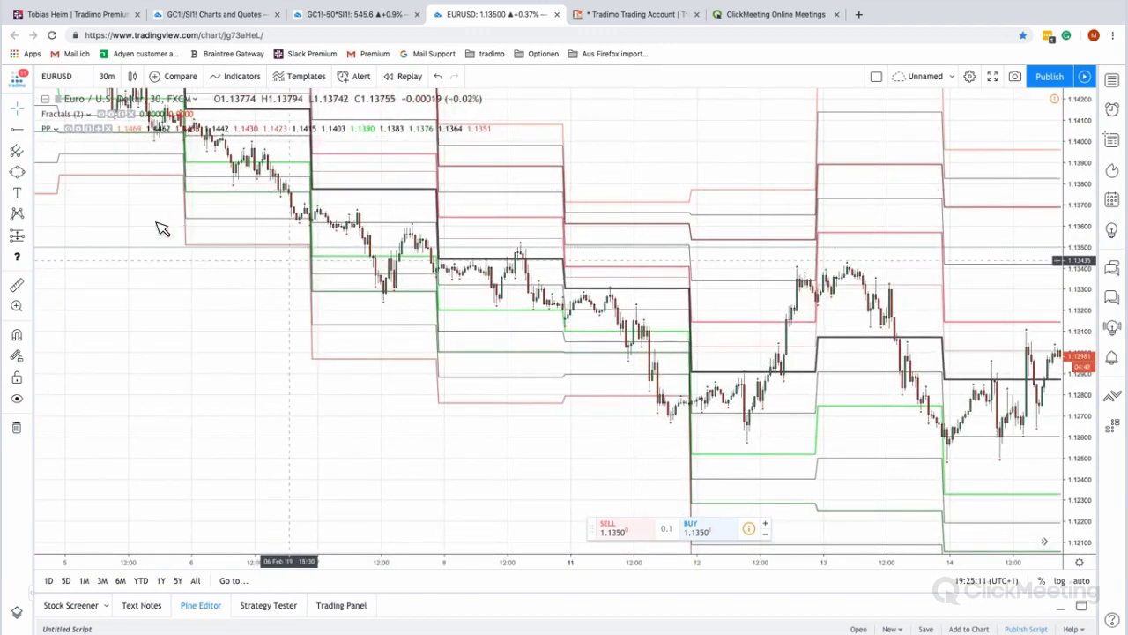
pyautogui.hscroll(-3, 86, 196)
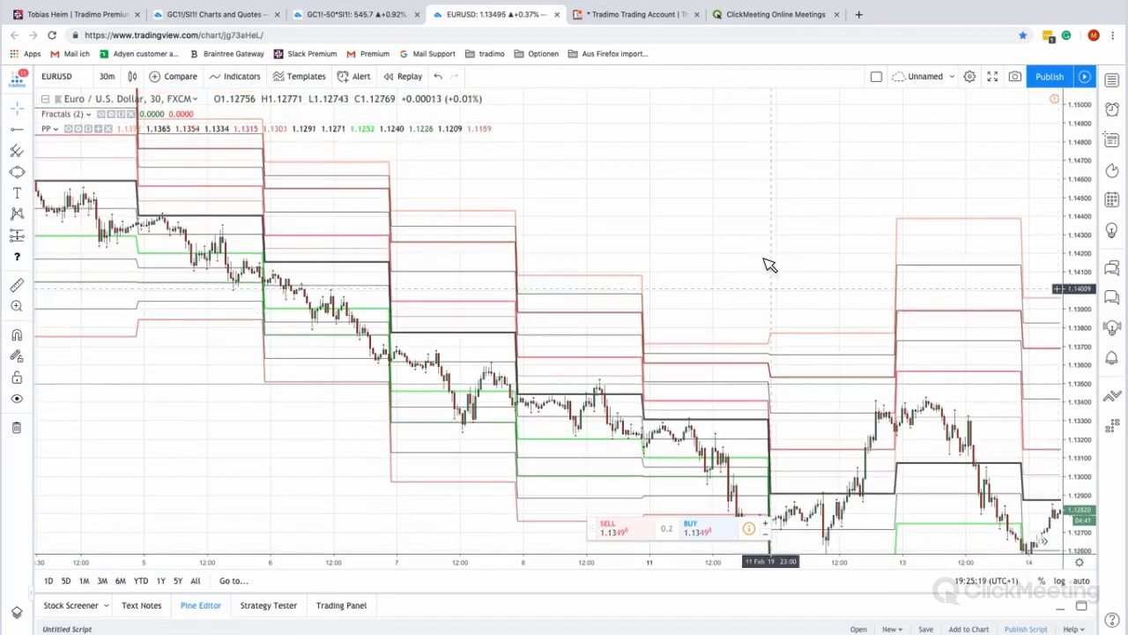
pyautogui.hscroll(-10, 564, 460)
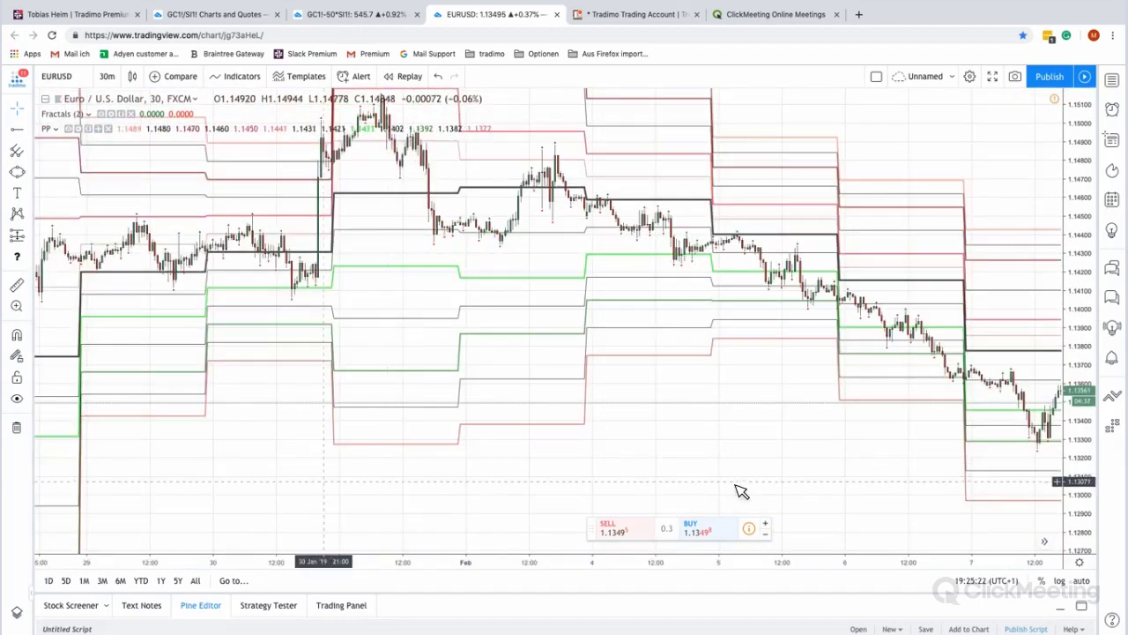
pyautogui.hscroll(-6, 427, 260)
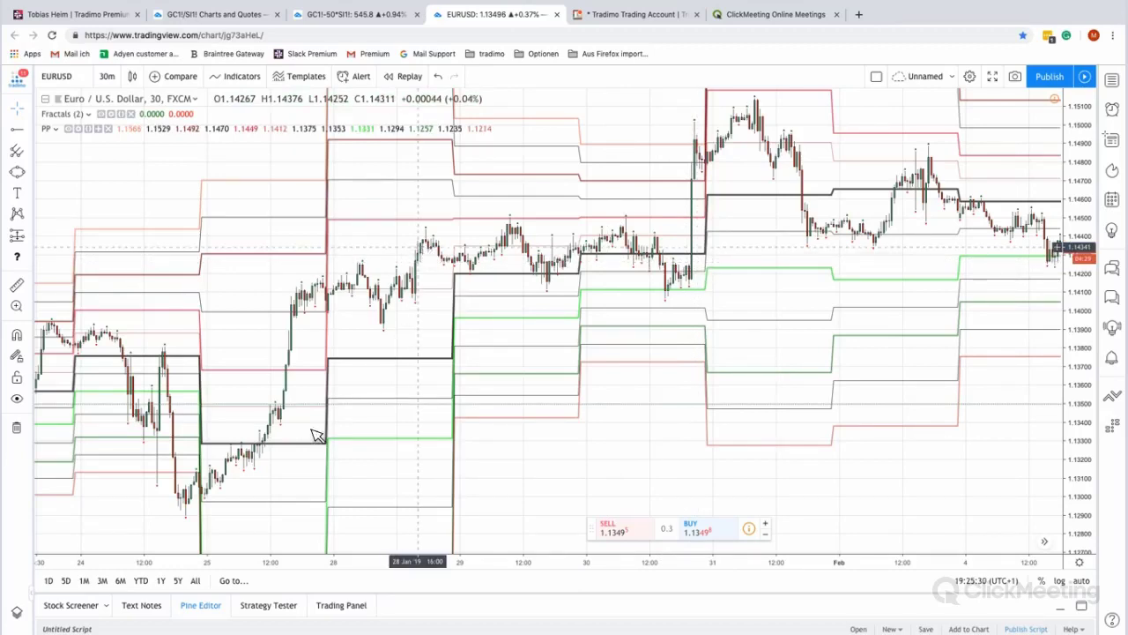
pyautogui.scroll(3, 564, 450)
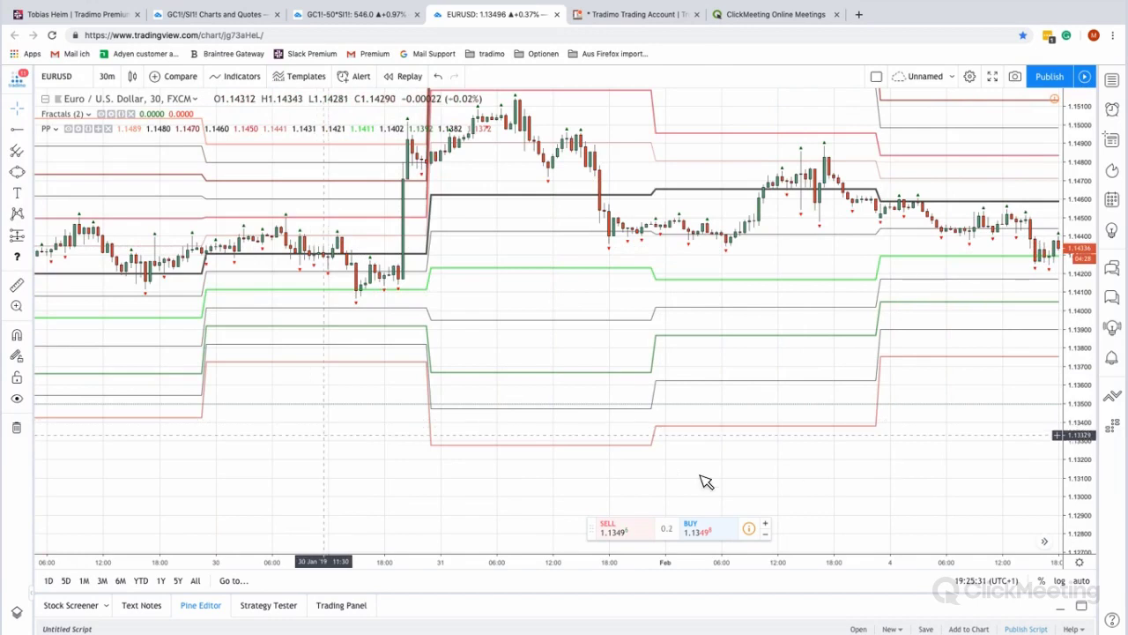
pyautogui.hscroll(-2, 627, 479)
pyautogui.scroll(3, 767, 479)
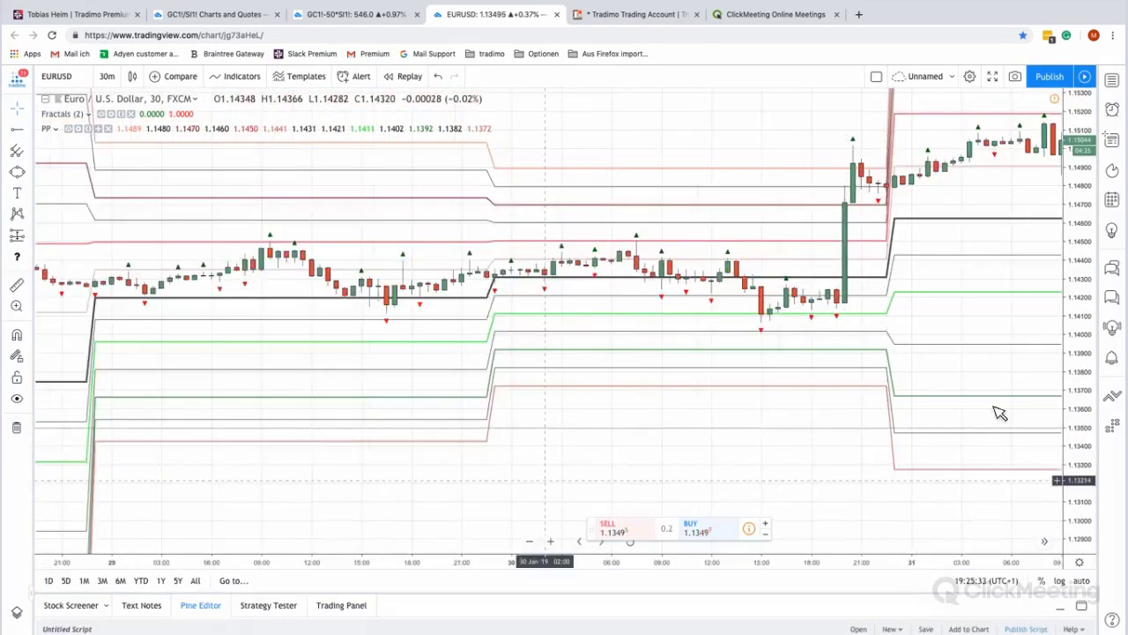
pyautogui.hscroll(-2, 1040, 384)
pyautogui.moveTo(1093, 167); pyautogui.dragTo(1097, 236)
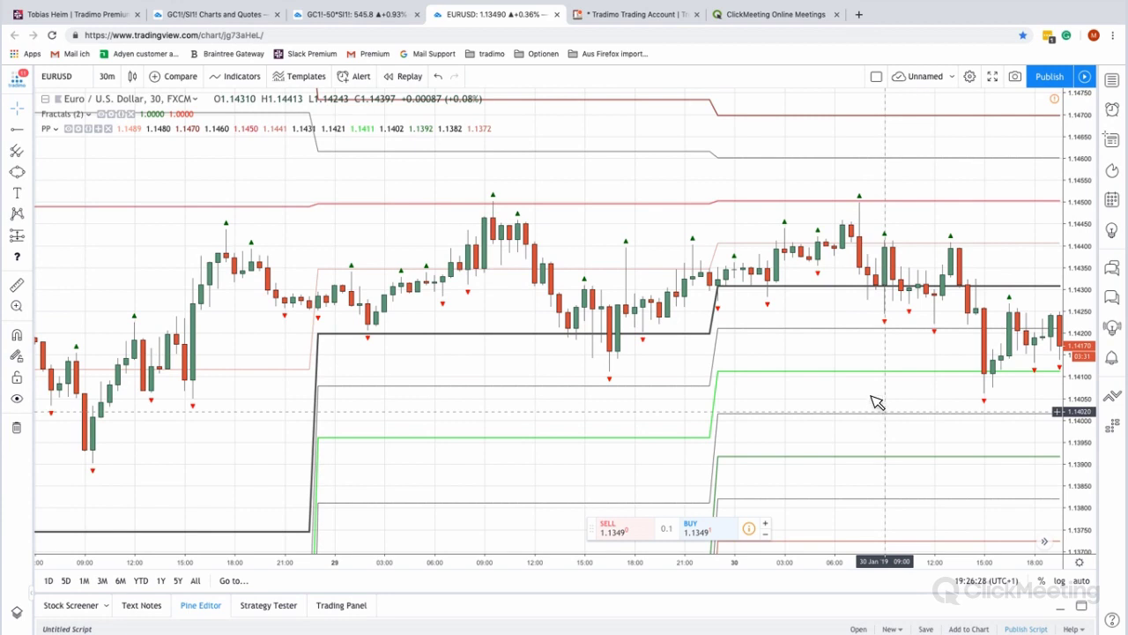
# Examine how EURUSD reacts to the daily pivot levels from 31 January forward to the latest candles on 19 February
pyautogui.hscroll(5, 837, 363)
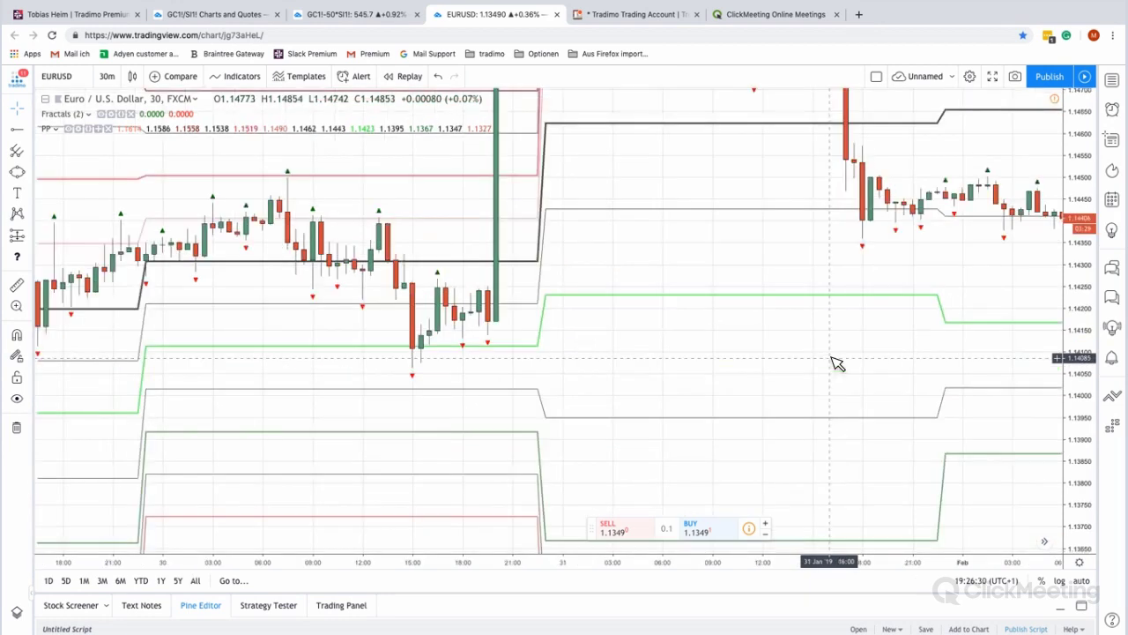
pyautogui.scroll(4, 838, 363)
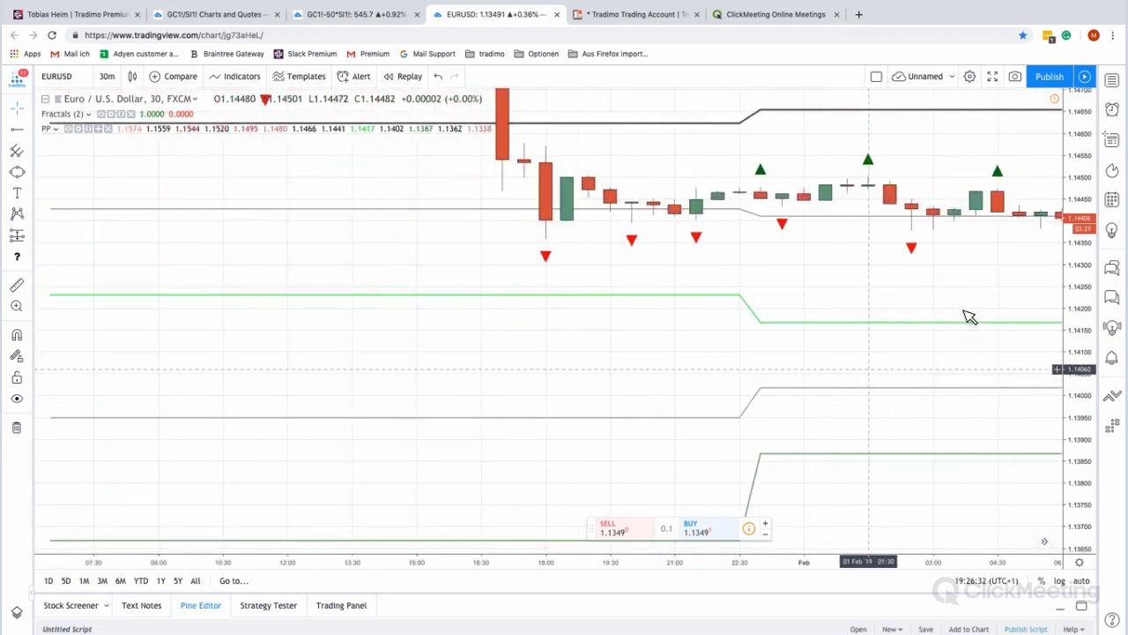
pyautogui.scroll(-2, 837, 188)
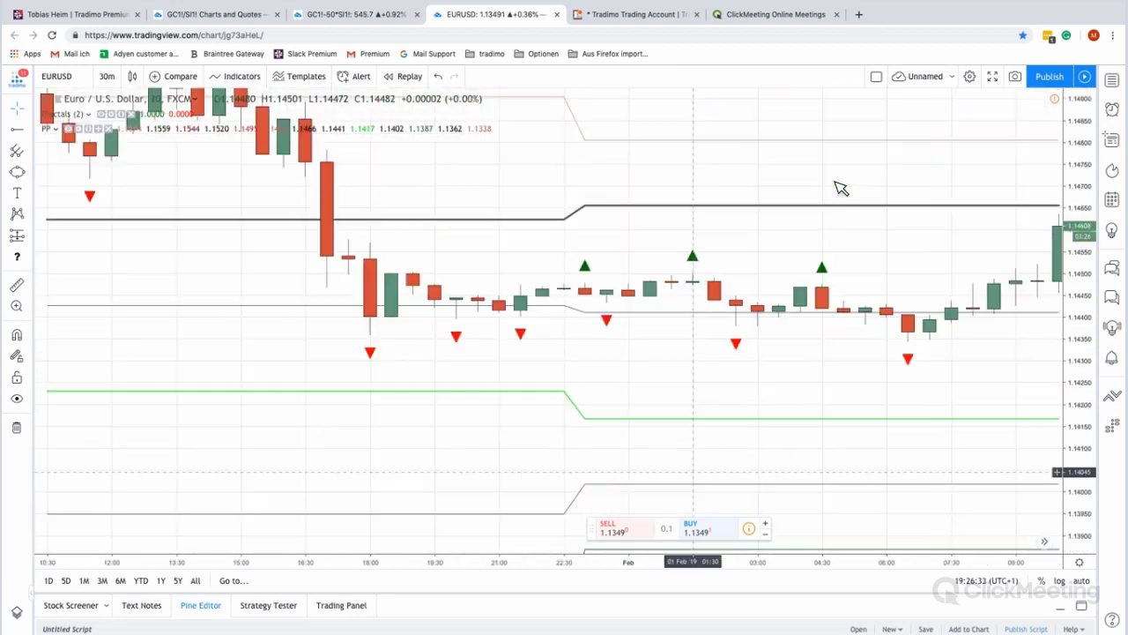
pyautogui.doubleClick(1078, 402)
pyautogui.hscroll(6, 401, 342)
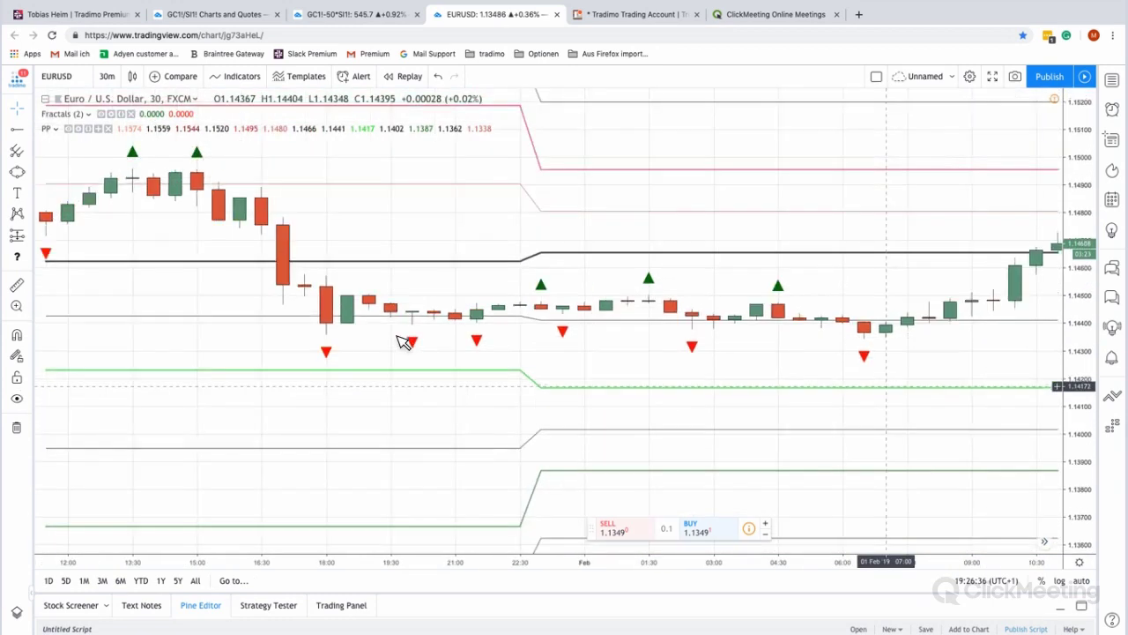
pyautogui.scroll(-5, 585, 361)
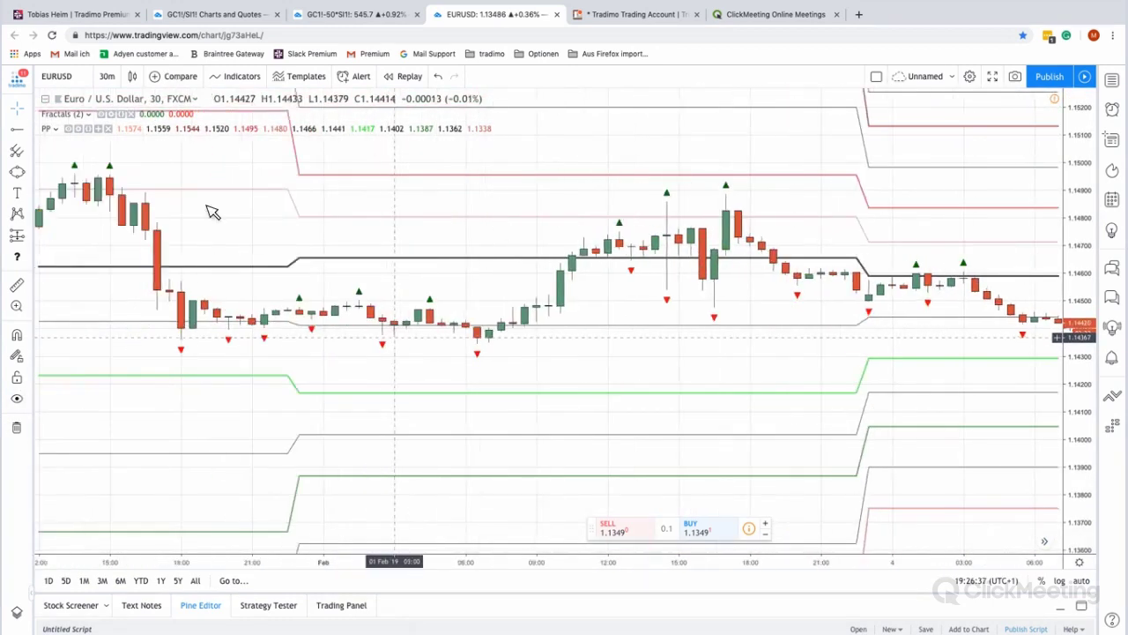
pyautogui.hscroll(15, 672, 258)
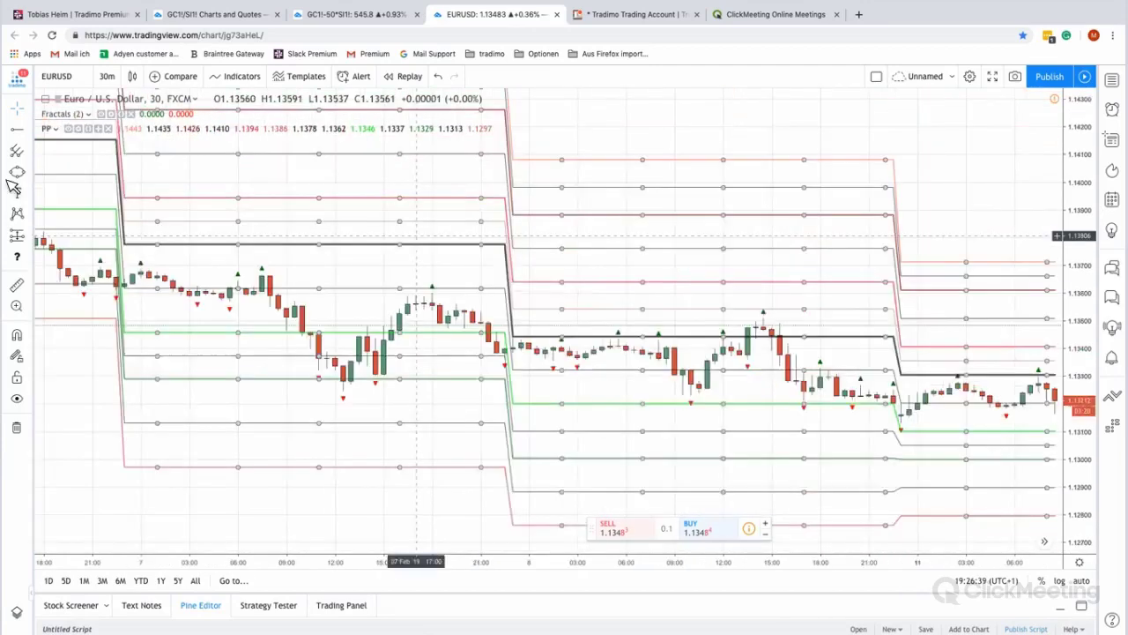
pyautogui.hscroll(10, 740, 353)
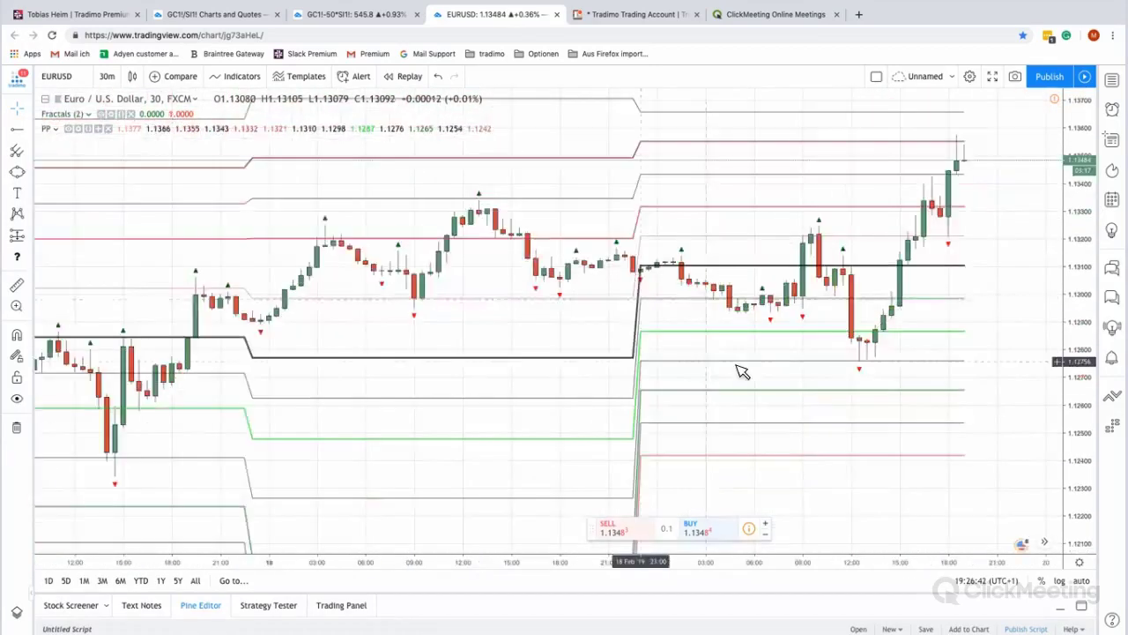
pyautogui.hscroll(-2, 740, 368)
pyautogui.hscroll(3, 735, 369)
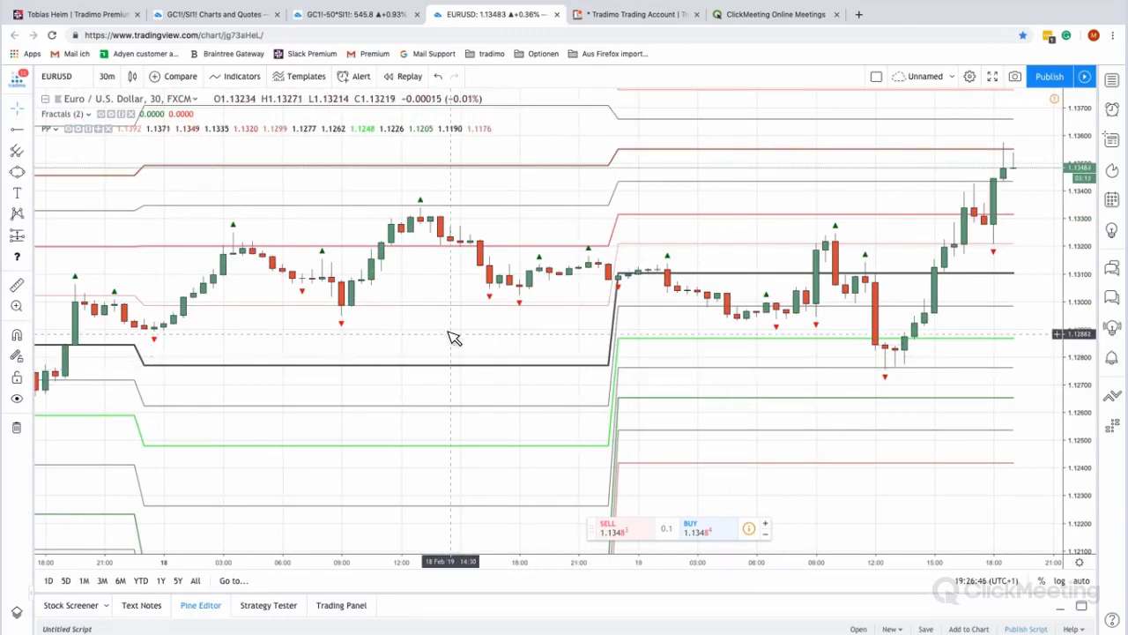
# Mark 11 February 2019 at 17:00 on the 30-minute chart with a vertical line
pyautogui.hscroll(-10, 701, 379)
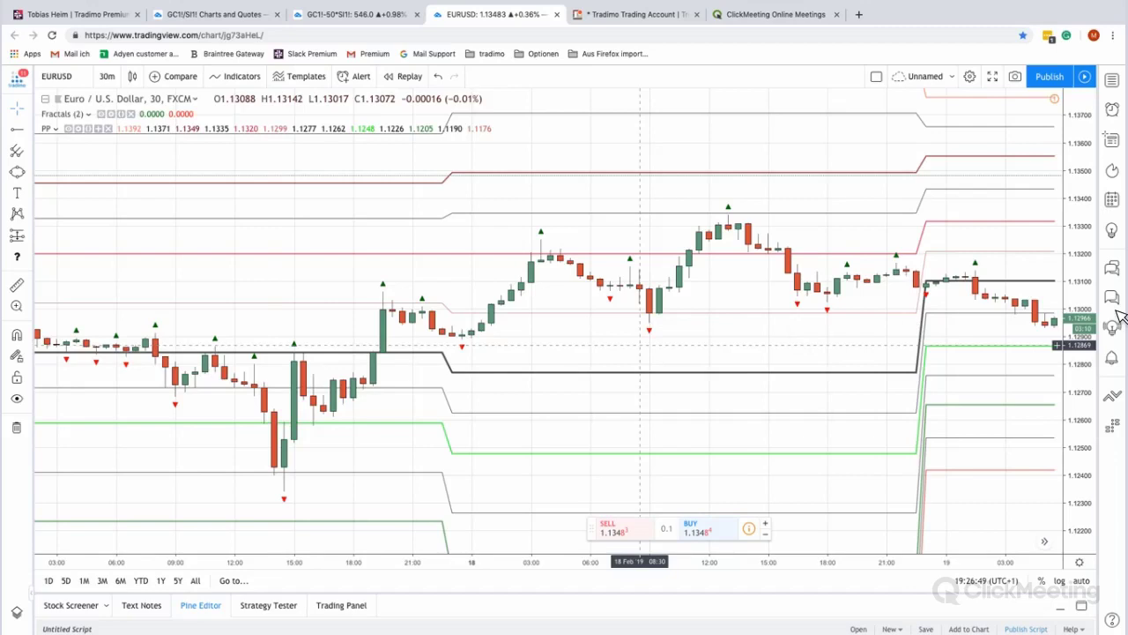
pyautogui.hscroll(-15, 926, 379)
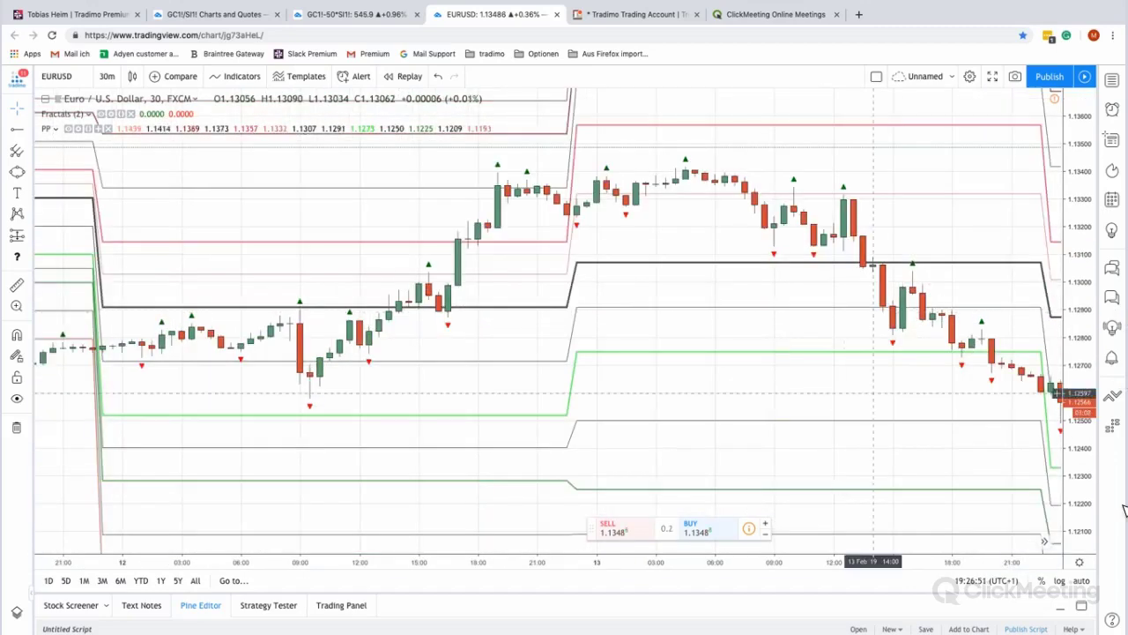
pyautogui.hscroll(-10, 931, 461)
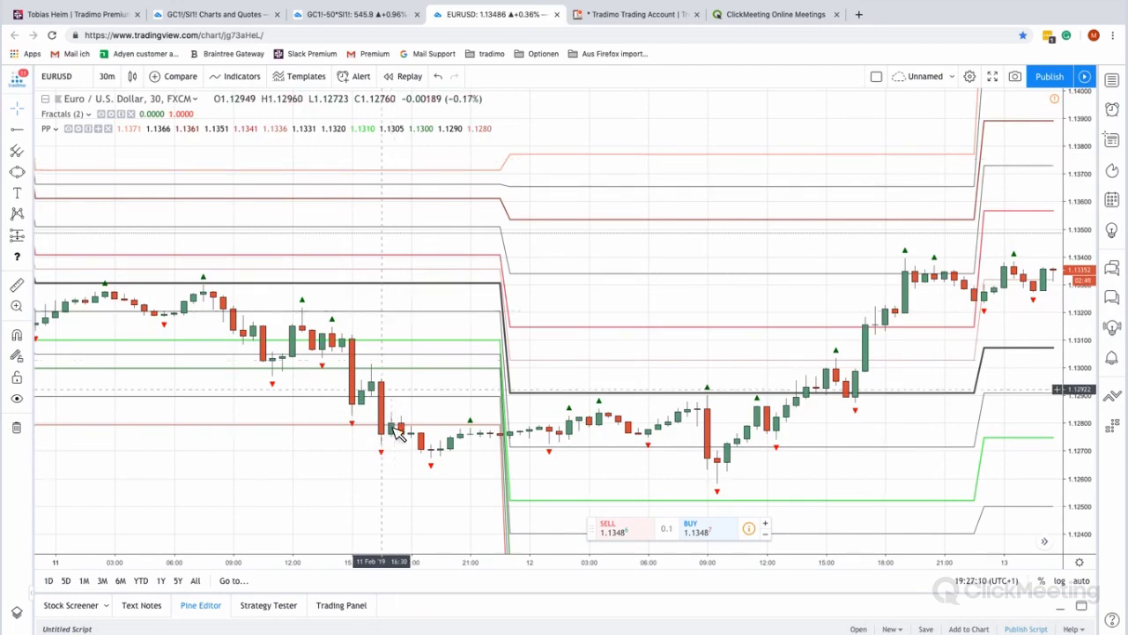
pyautogui.click(36, 129)
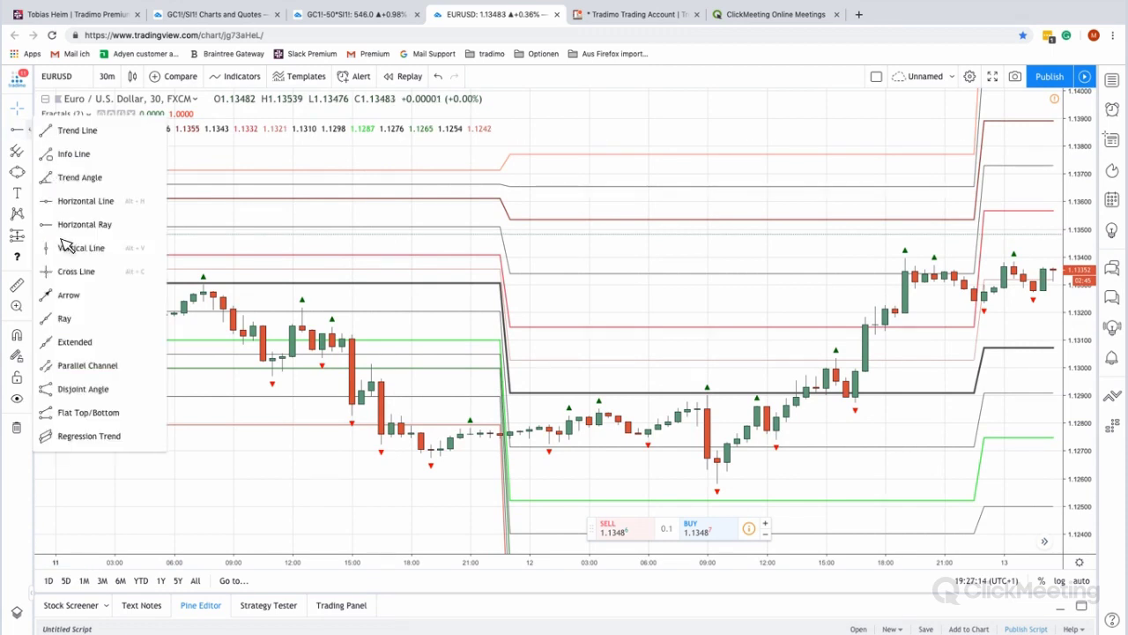
pyautogui.click(404, 329)
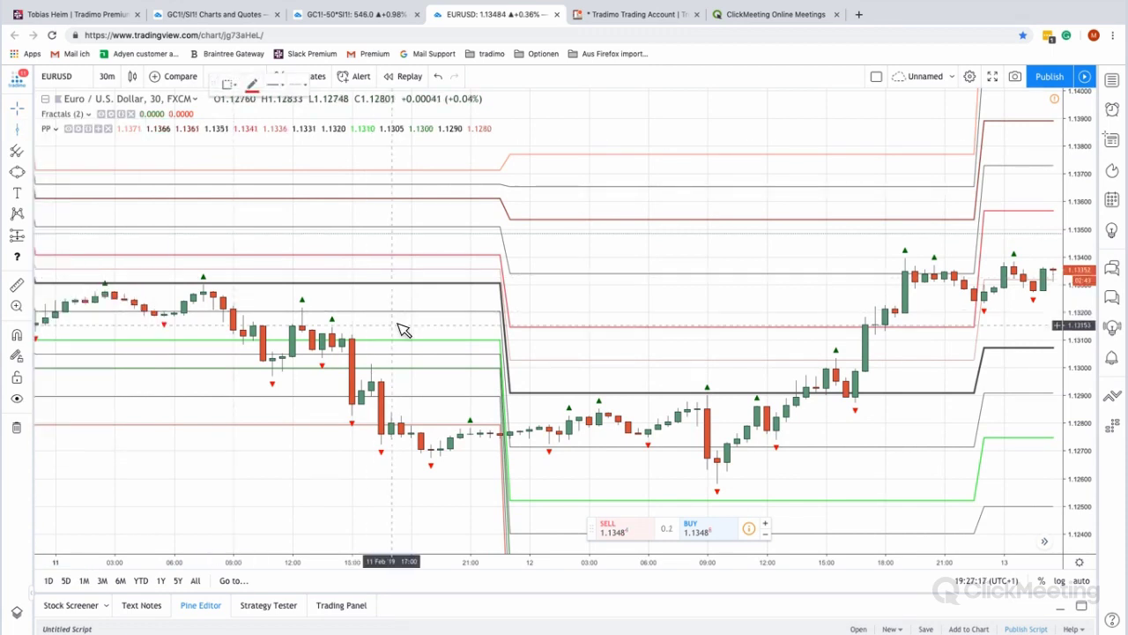
pyautogui.click(400, 324)
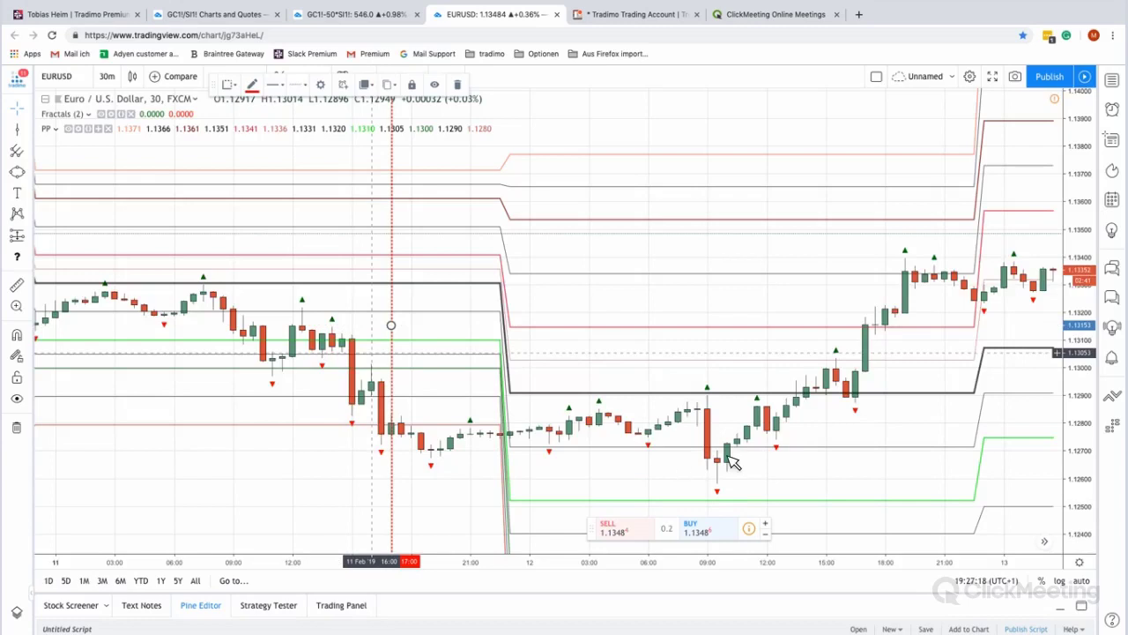
pyautogui.click(788, 460)
# Examine the 30-minute candles, fractals and pivot levels leading up to the vertical line on 11 February
pyautogui.hscroll(-10, 781, 476)
pyautogui.hscroll(-2, 767, 479)
pyautogui.scroll(3, 768, 478)
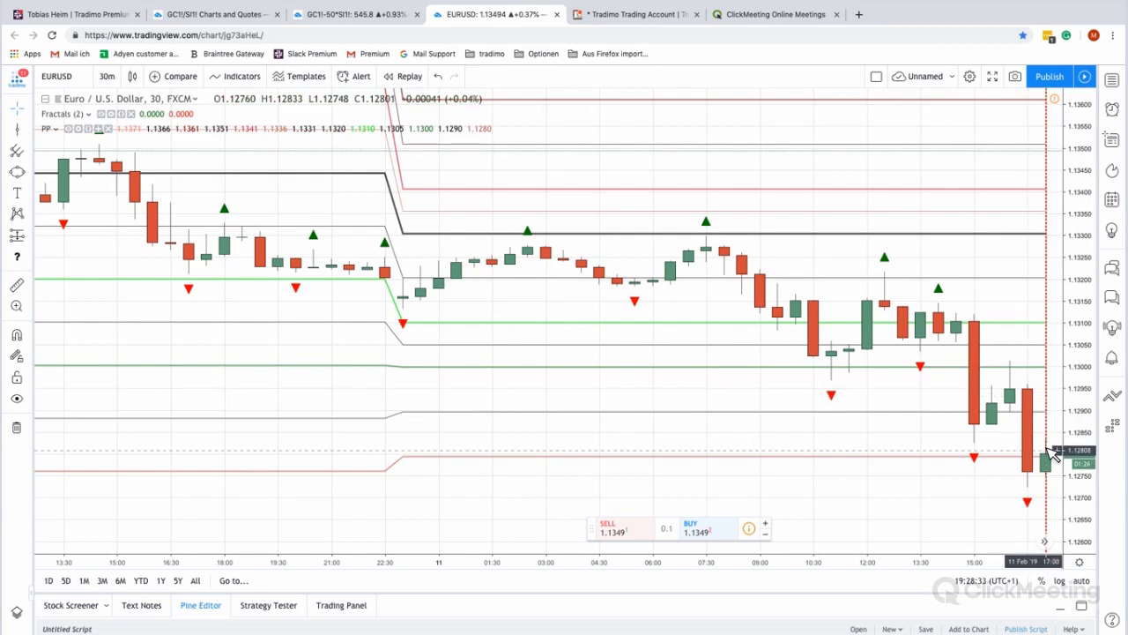
pyautogui.scroll(5, 1052, 453)
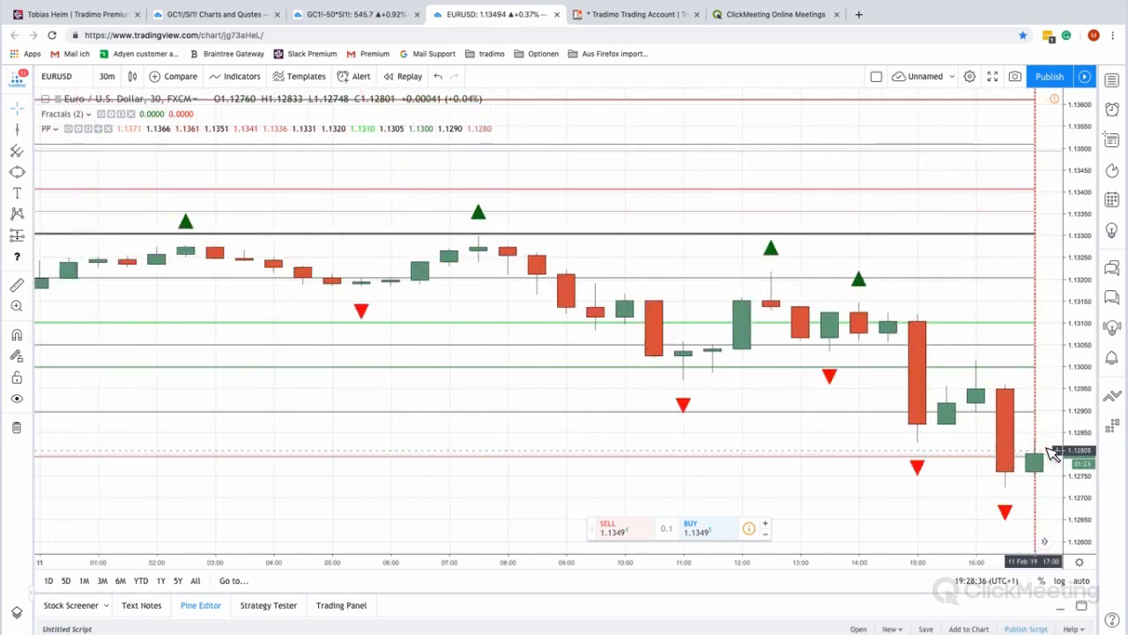
pyautogui.scroll(-2, 1052, 453)
pyautogui.scroll(-3, 1052, 452)
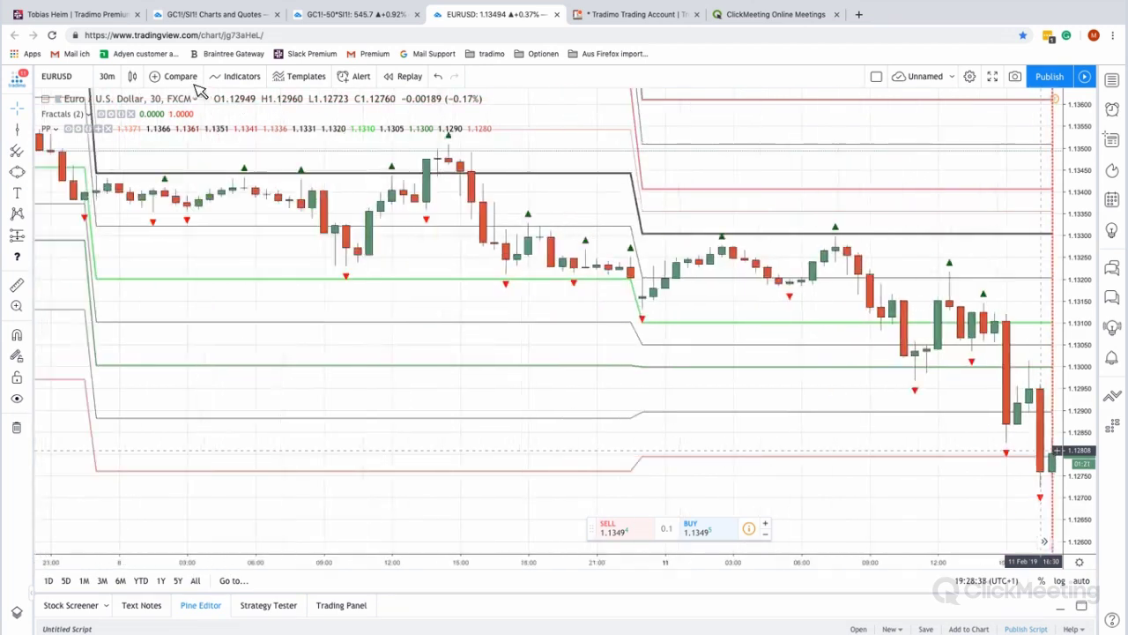
# Switch the EURUSD chart's interval to 5 minutes
pyautogui.click(109, 77)
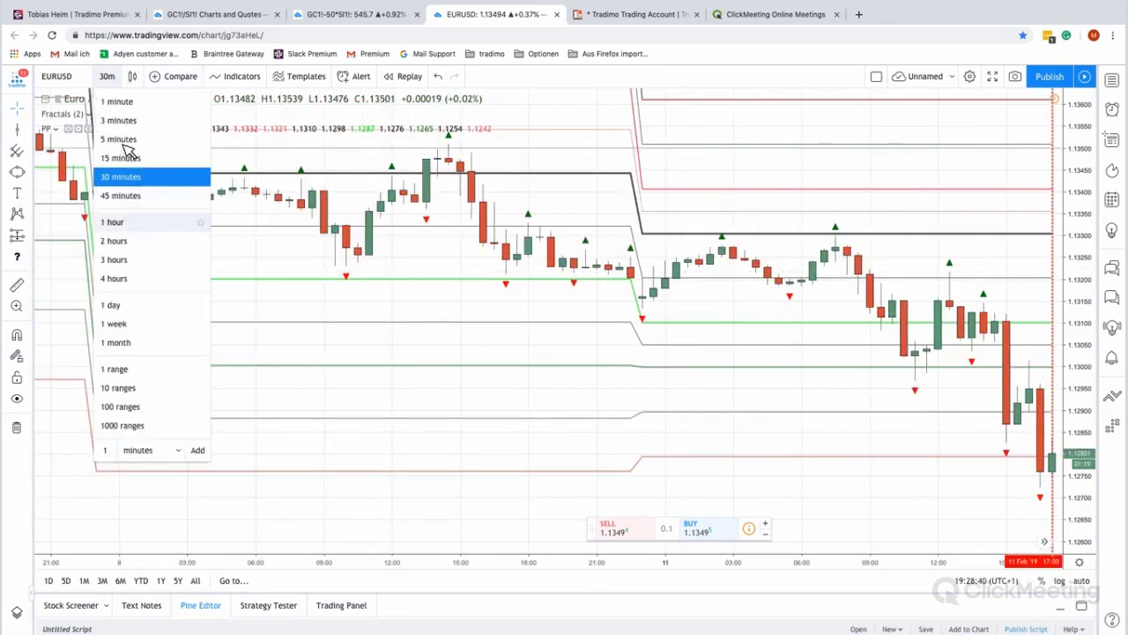
pyautogui.press('5')
pyautogui.press('Return')
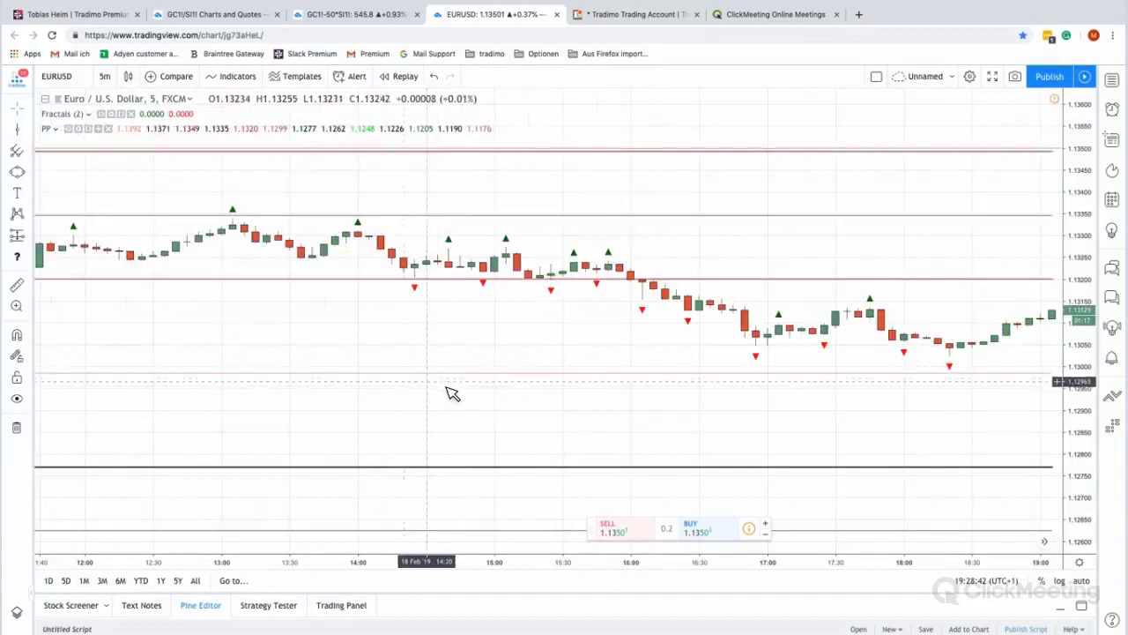
# Trace the 5-minute EURUSD candles and daily pivot levels back from 18 February to 21 January
pyautogui.scroll(-4, 452, 393)
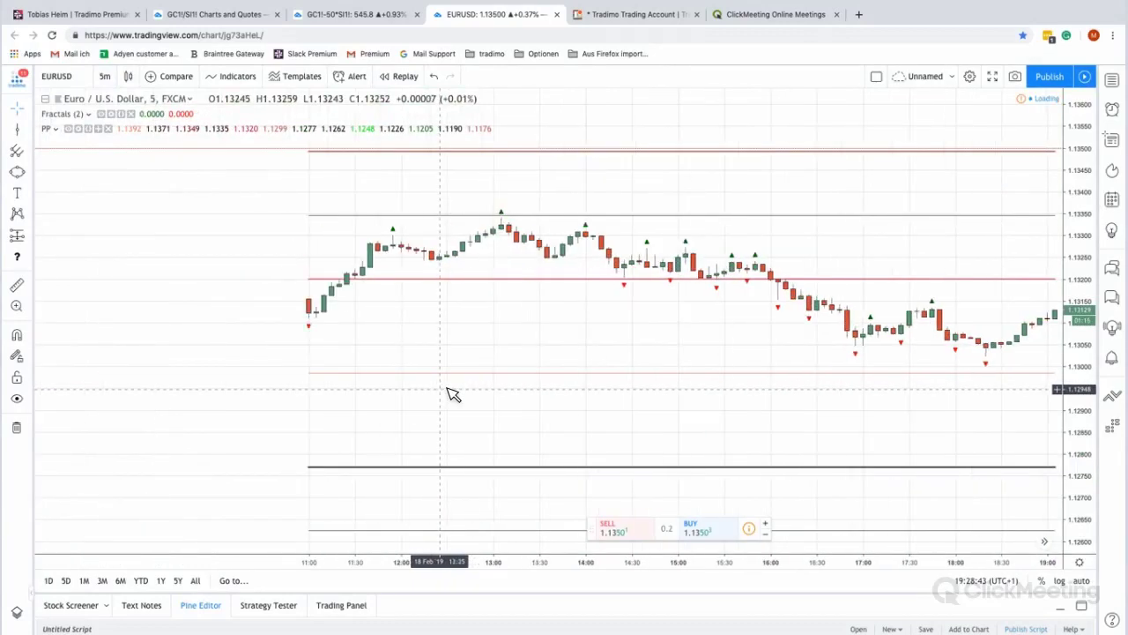
pyautogui.scroll(-5, 452, 393)
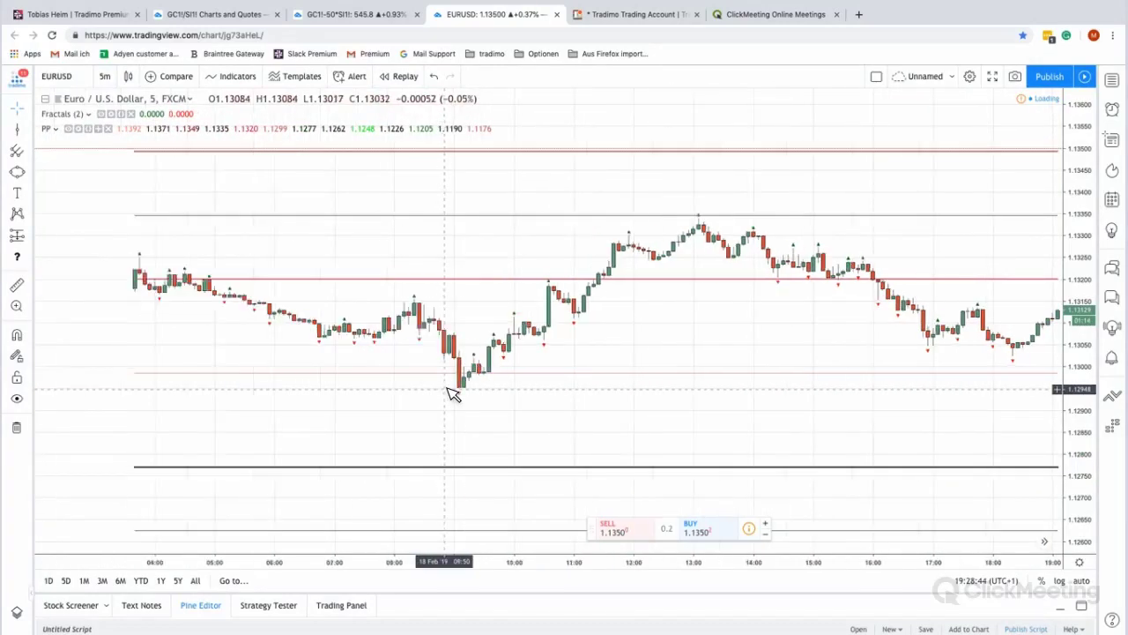
pyautogui.scroll(-5, 452, 393)
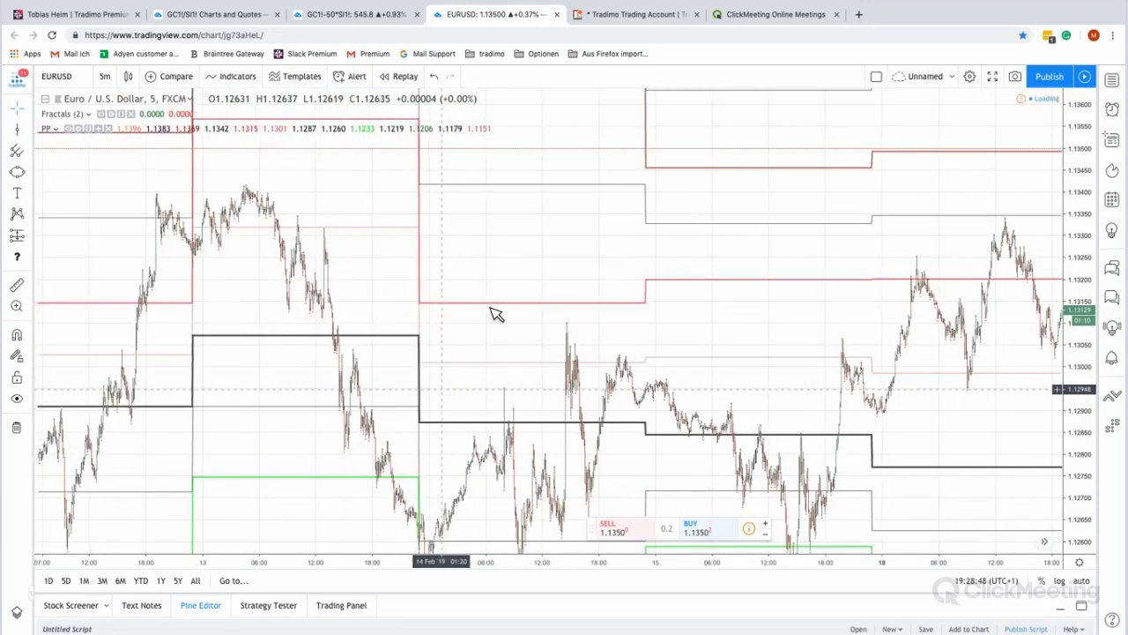
pyautogui.scroll(-3, 544, 396)
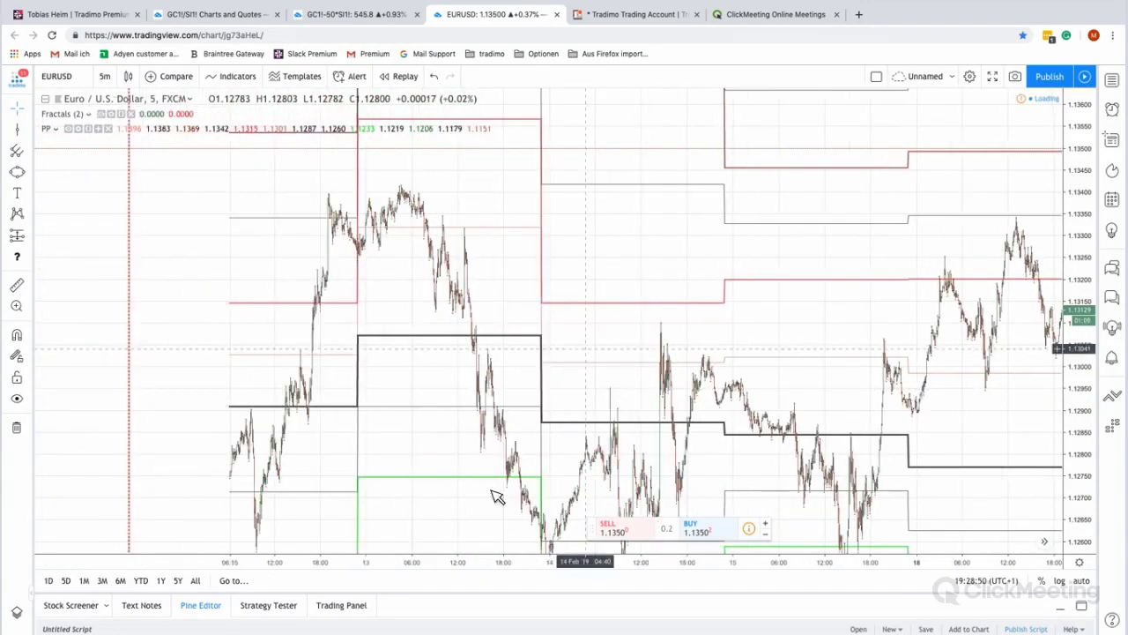
pyautogui.hscroll(-10, 496, 496)
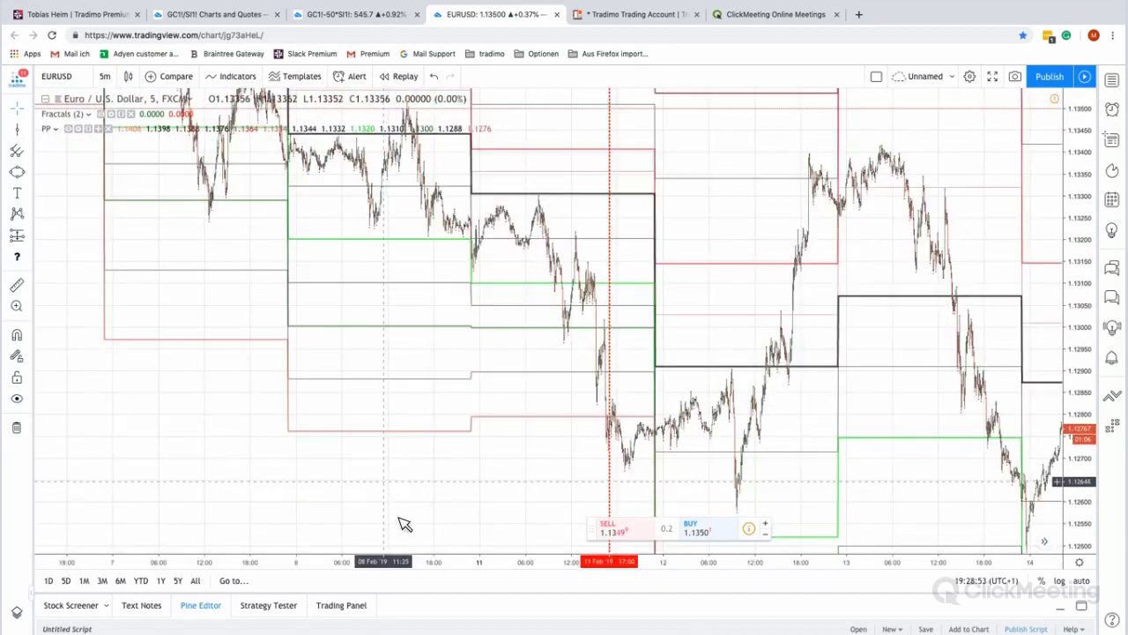
pyautogui.hscroll(-5, 490, 529)
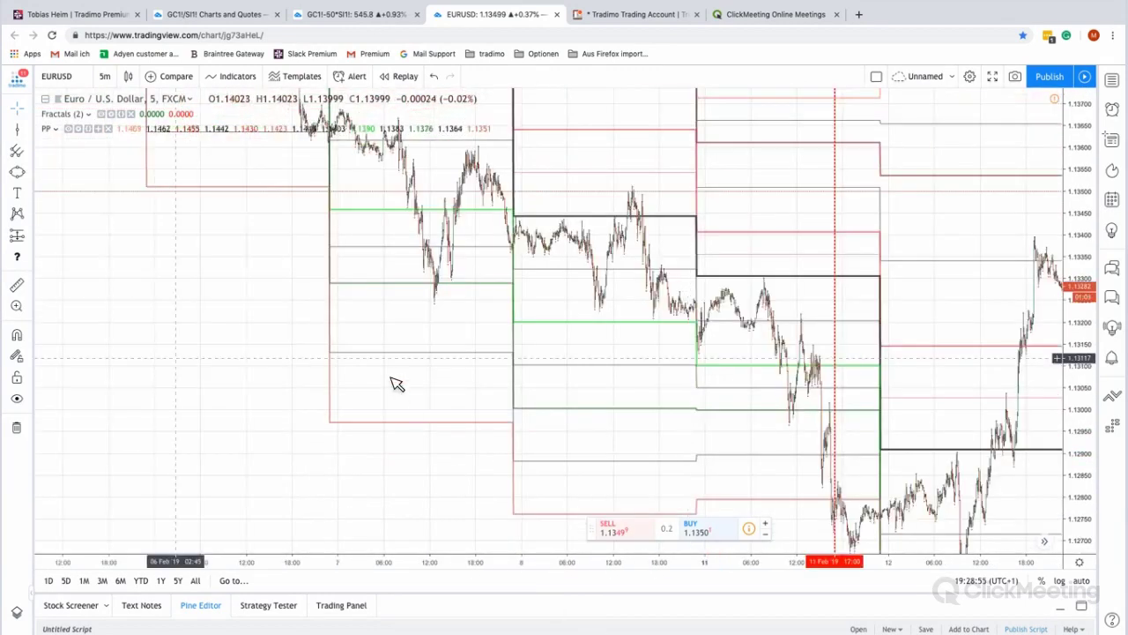
pyautogui.hscroll(-10, 662, 446)
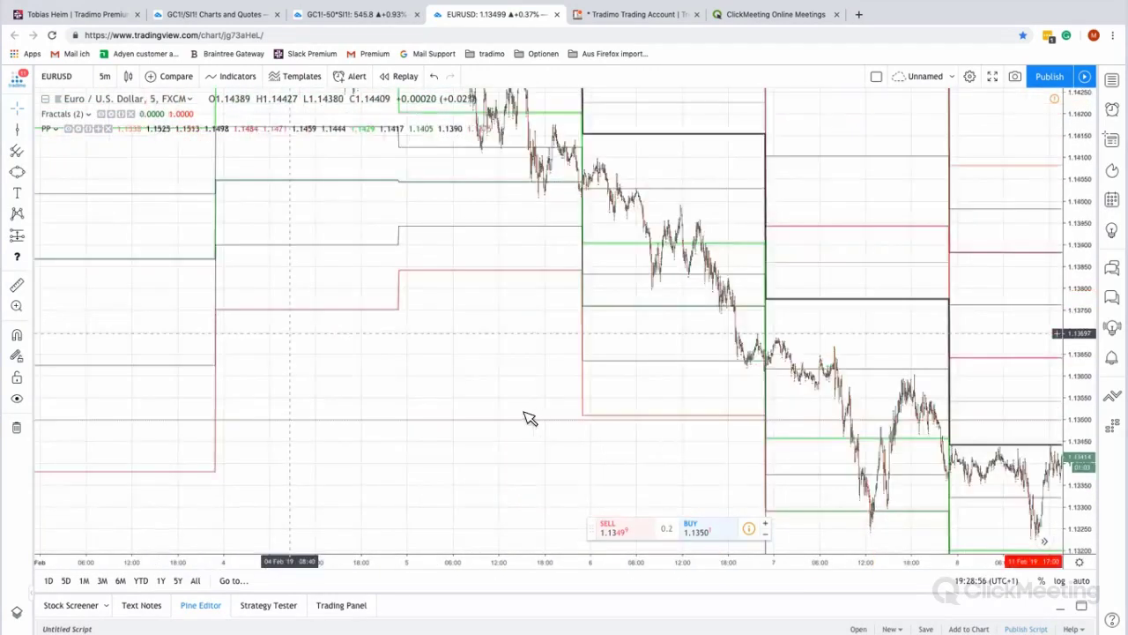
pyautogui.hscroll(-10, 879, 421)
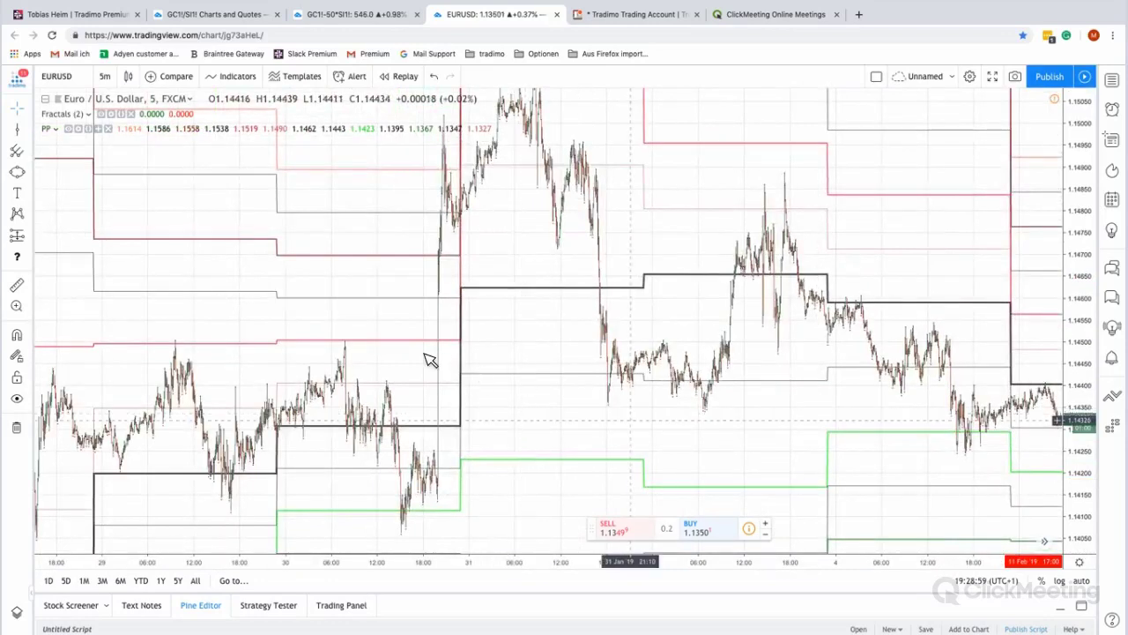
pyautogui.hscroll(-10, 428, 358)
pyautogui.hscroll(-10, 755, 273)
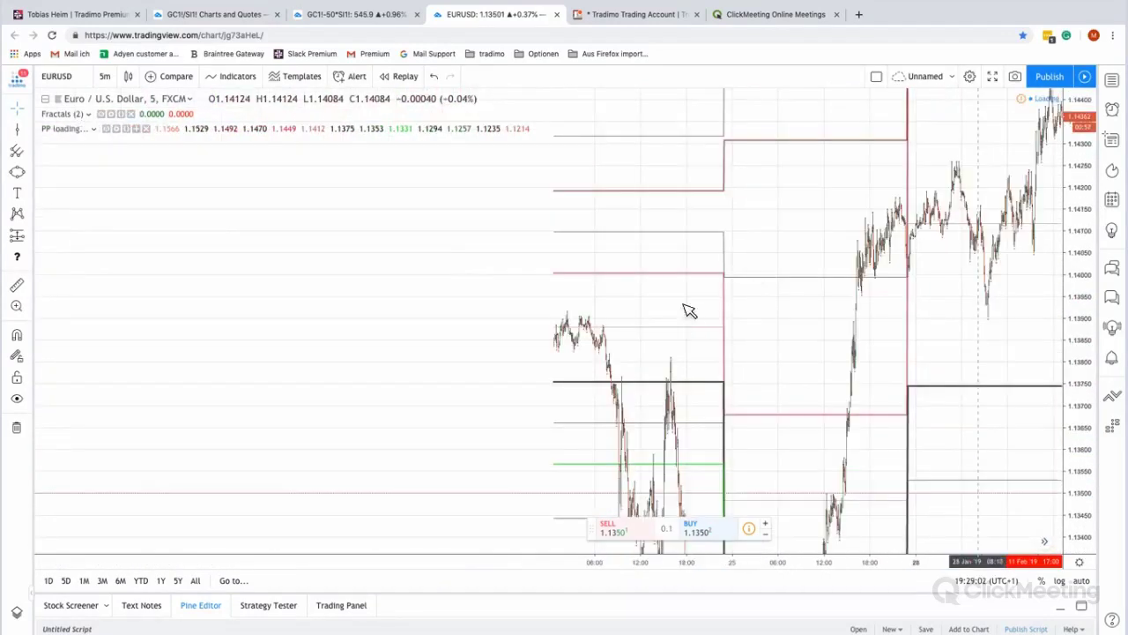
pyautogui.hscroll(-5, 370, 355)
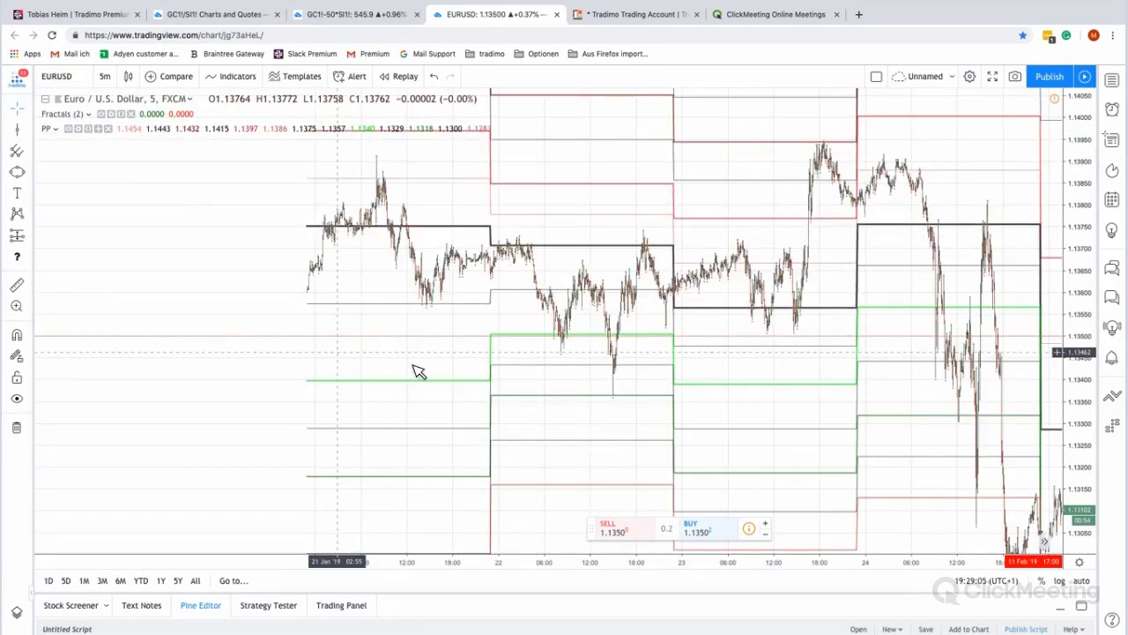
pyautogui.hscroll(-2, 458, 373)
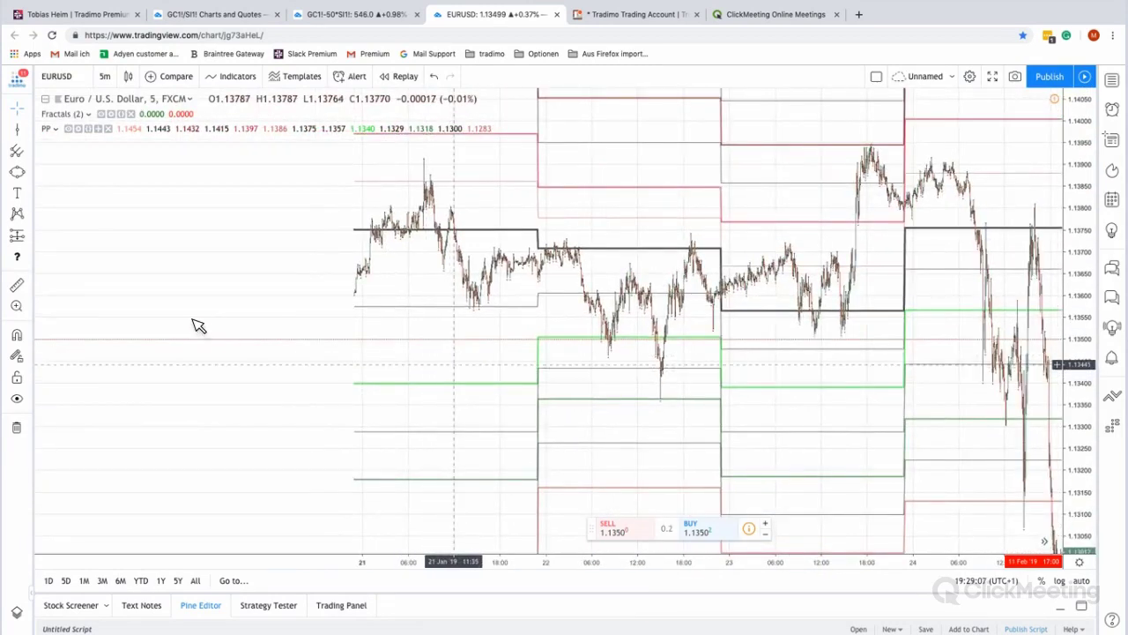
# Review how the 5-minute price reacts to the daily pivot levels from 21 January forward to the 11 February vertical line
pyautogui.hscroll(4, 408, 365)
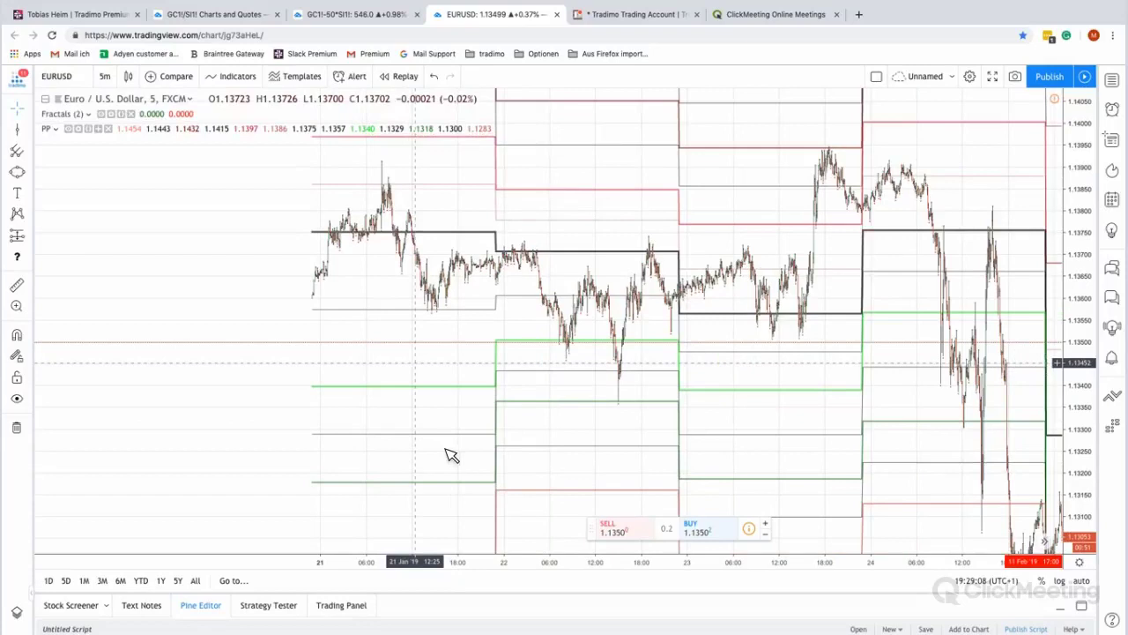
pyautogui.hscroll(4, 468, 447)
pyautogui.hscroll(-4, 300, 353)
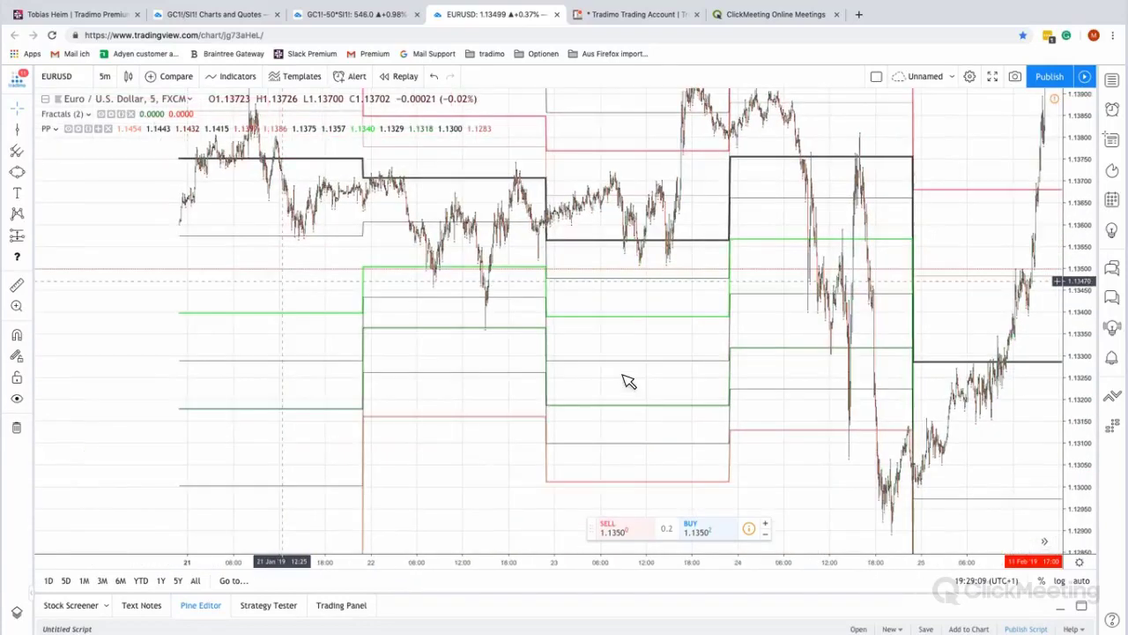
pyautogui.hscroll(5, 405, 290)
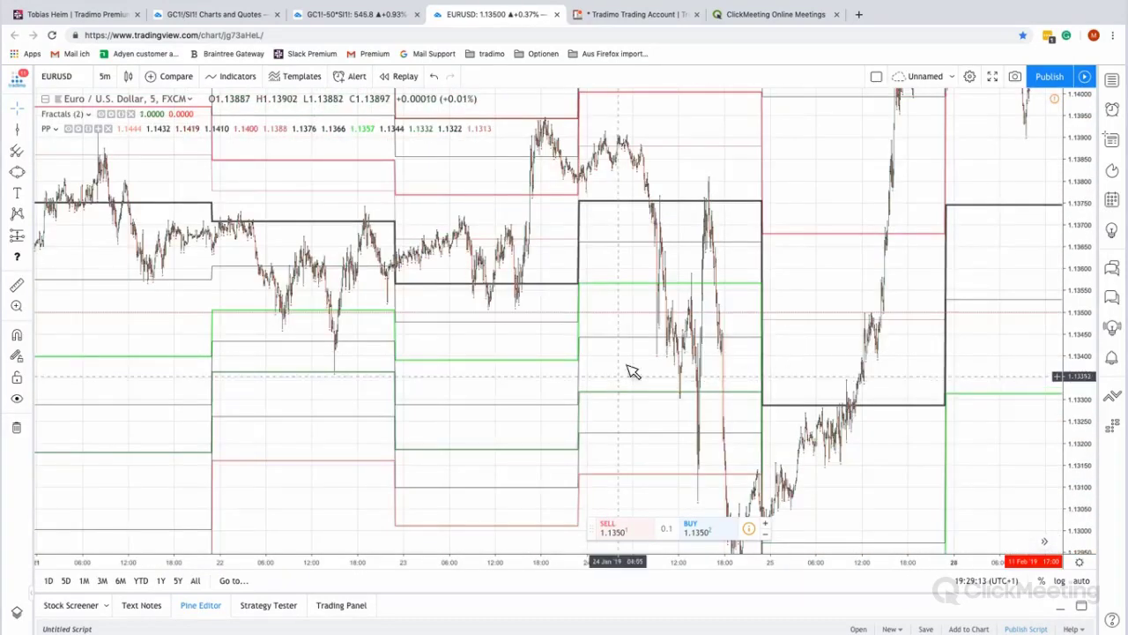
pyautogui.hscroll(5, 529, 397)
pyautogui.hscroll(2, 370, 494)
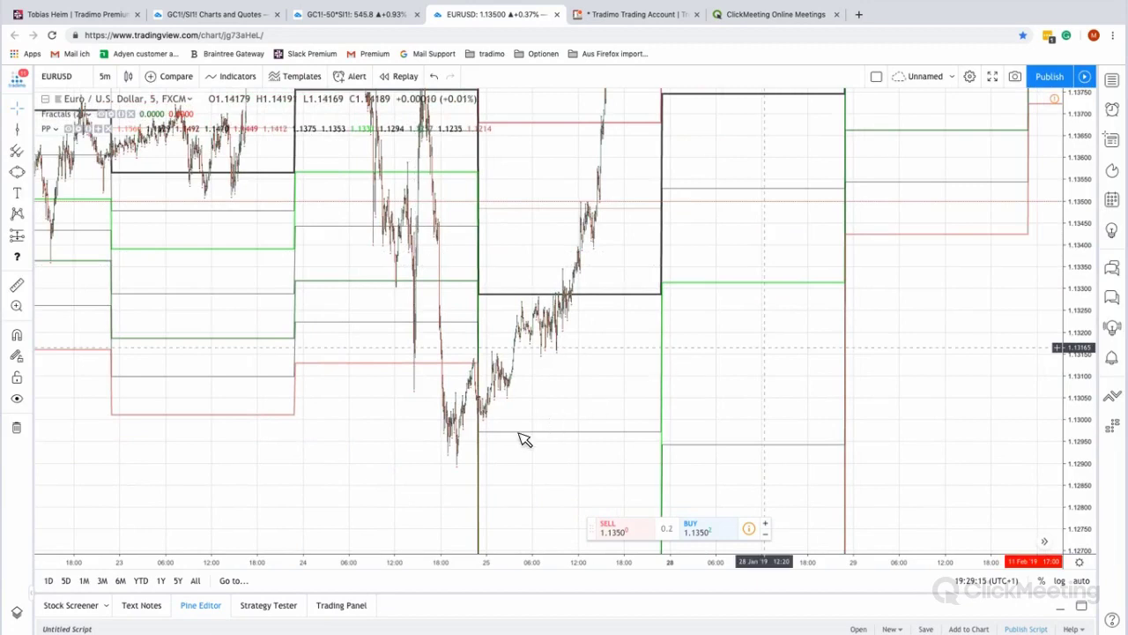
pyautogui.hscroll(2, 458, 467)
pyautogui.hscroll(2, 909, 320)
pyautogui.hscroll(2, 627, 410)
pyautogui.hscroll(2, 517, 440)
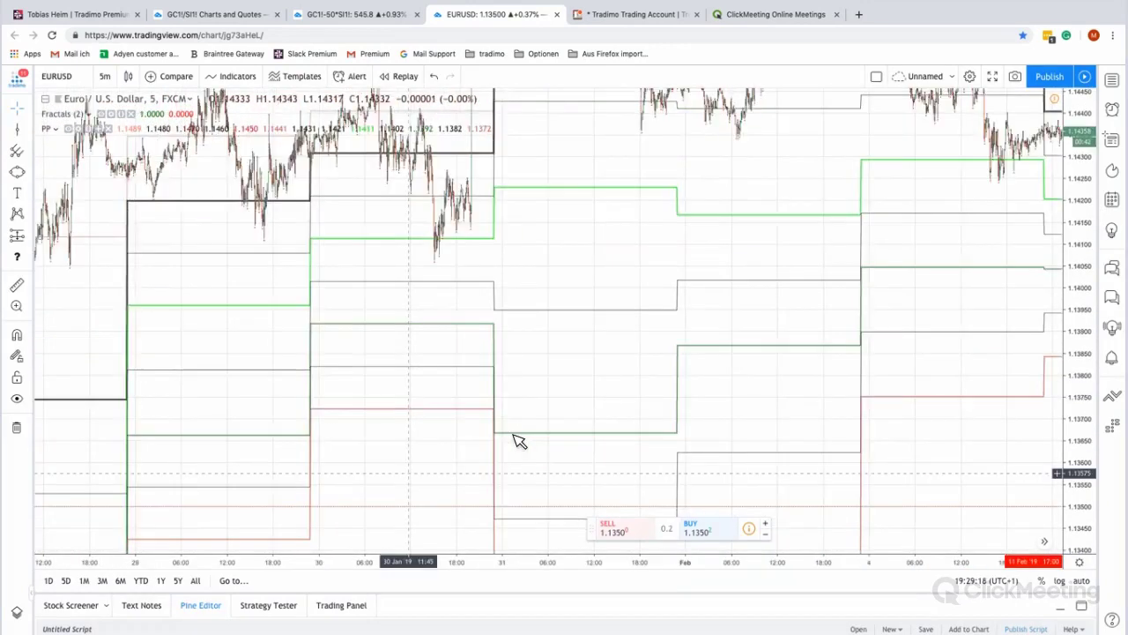
pyautogui.hscroll(2, 915, 378)
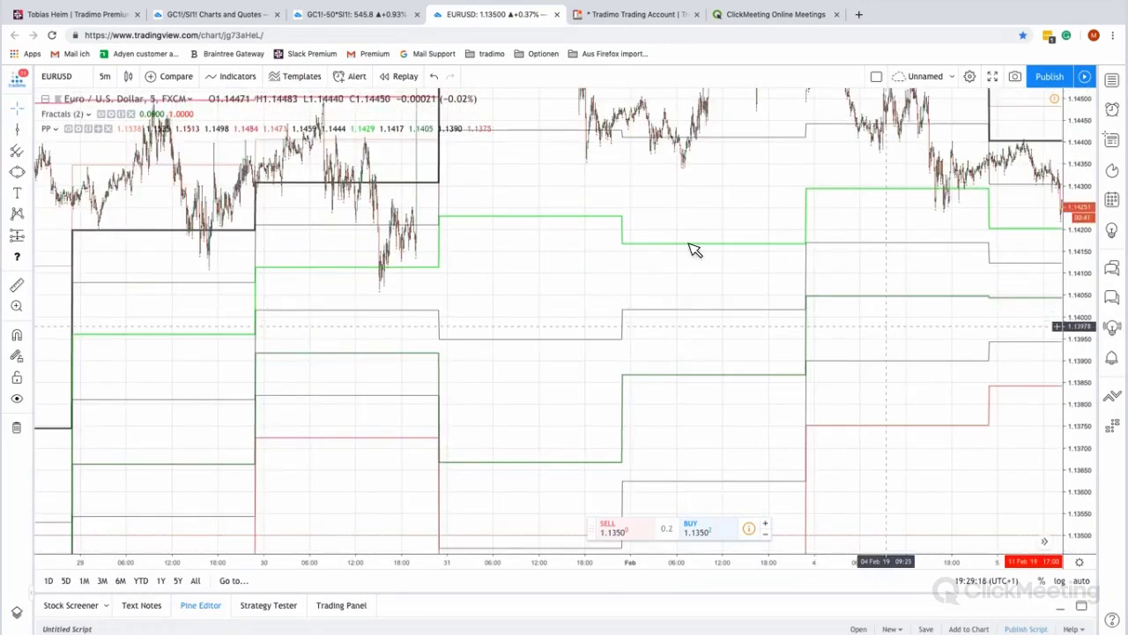
pyautogui.hscroll(5, 695, 249)
pyautogui.hscroll(5, 614, 129)
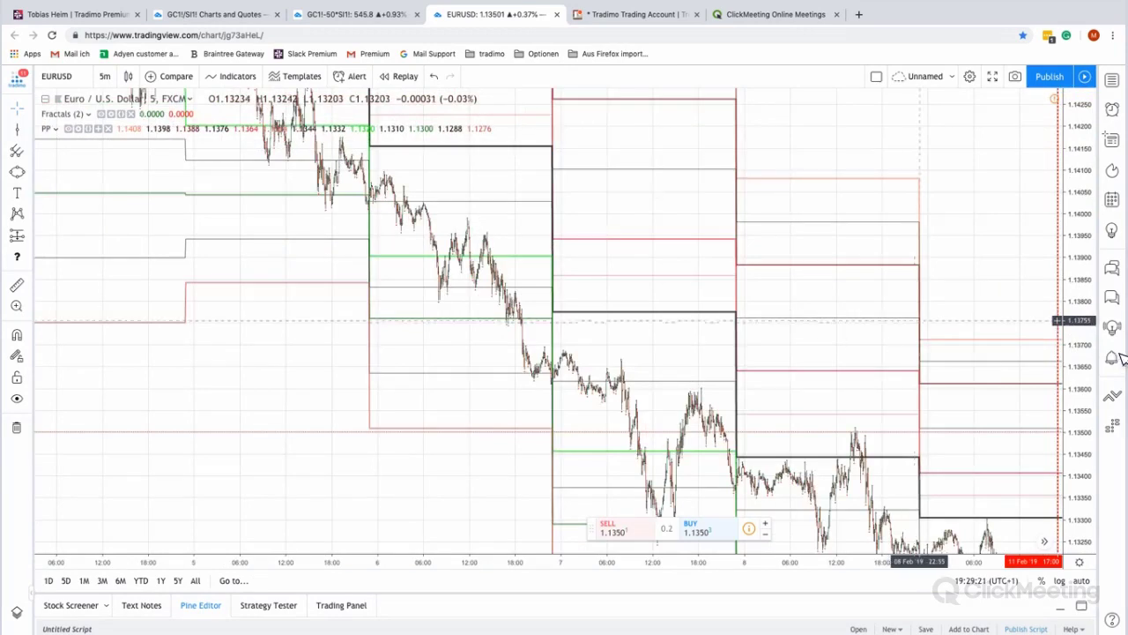
pyautogui.hscroll(5, 763, 344)
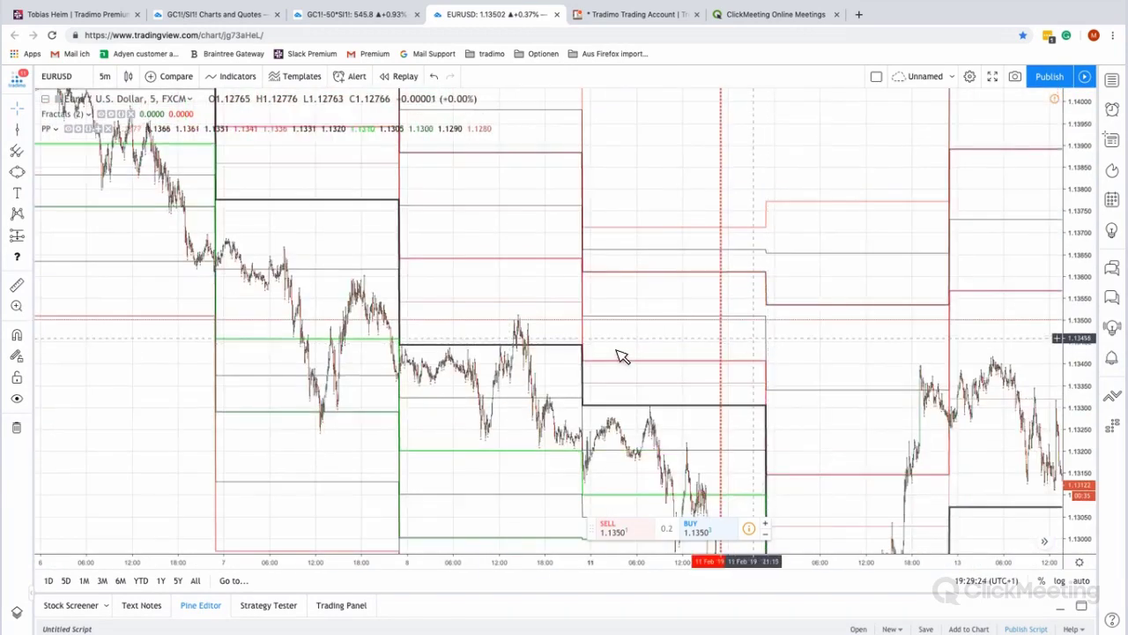
pyautogui.hscroll(5, 944, 320)
pyautogui.hscroll(3, 823, 335)
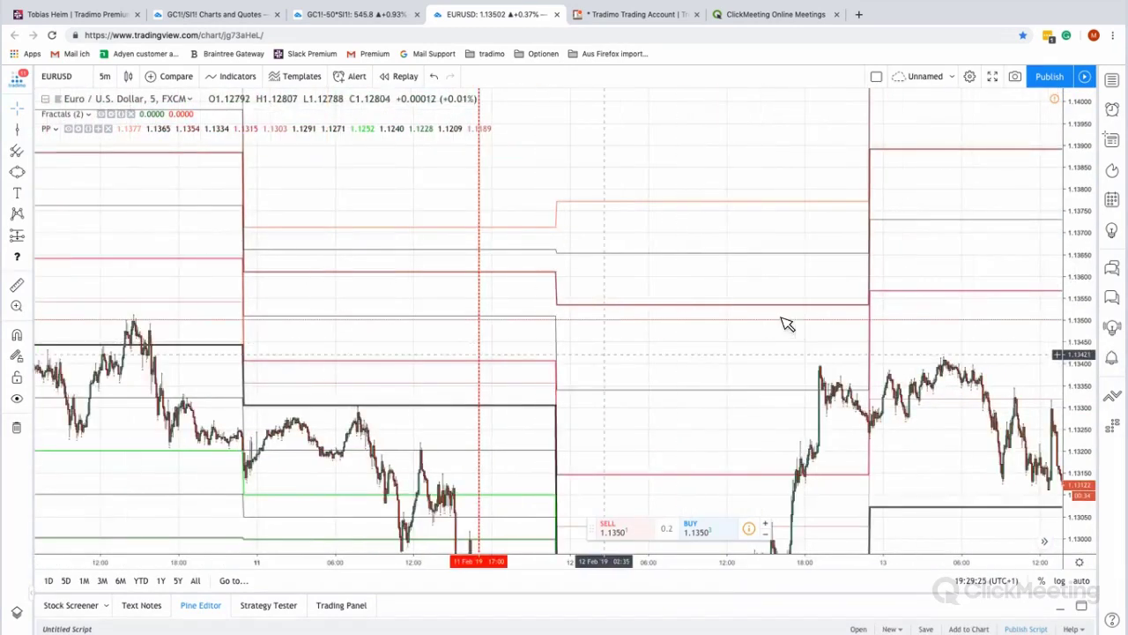
# Examine the individual 5-minute candles, fractals and pivot levels around the 17:00 vertical line on 11 February
pyautogui.hscroll(-10, 1022, 229)
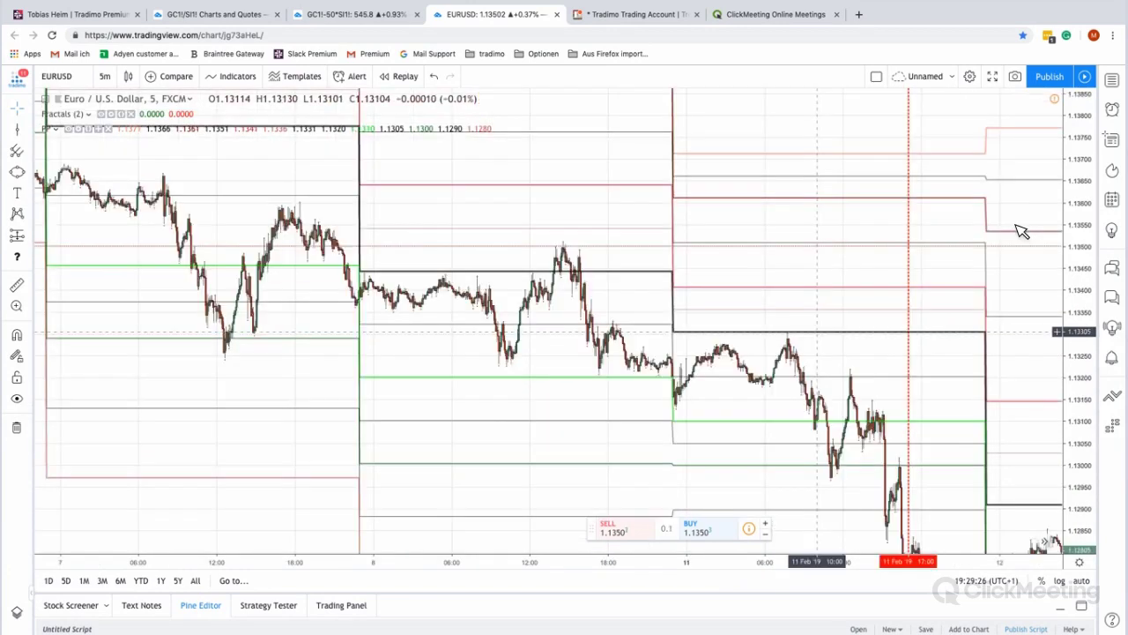
pyautogui.scroll(10, 1022, 229)
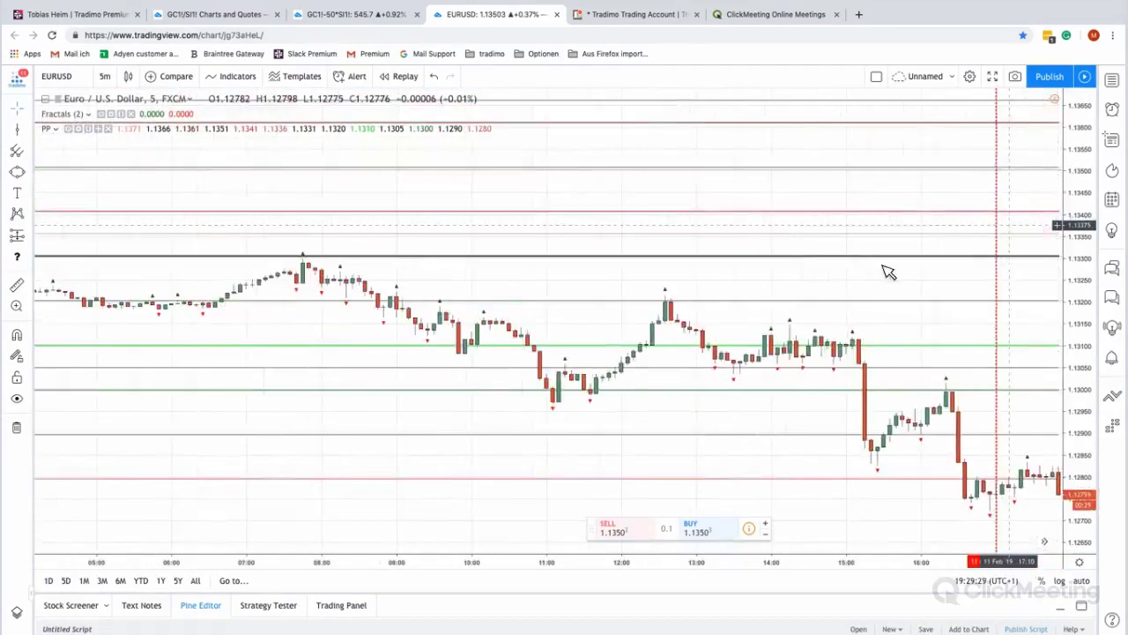
pyautogui.scroll(4, 1000, 186)
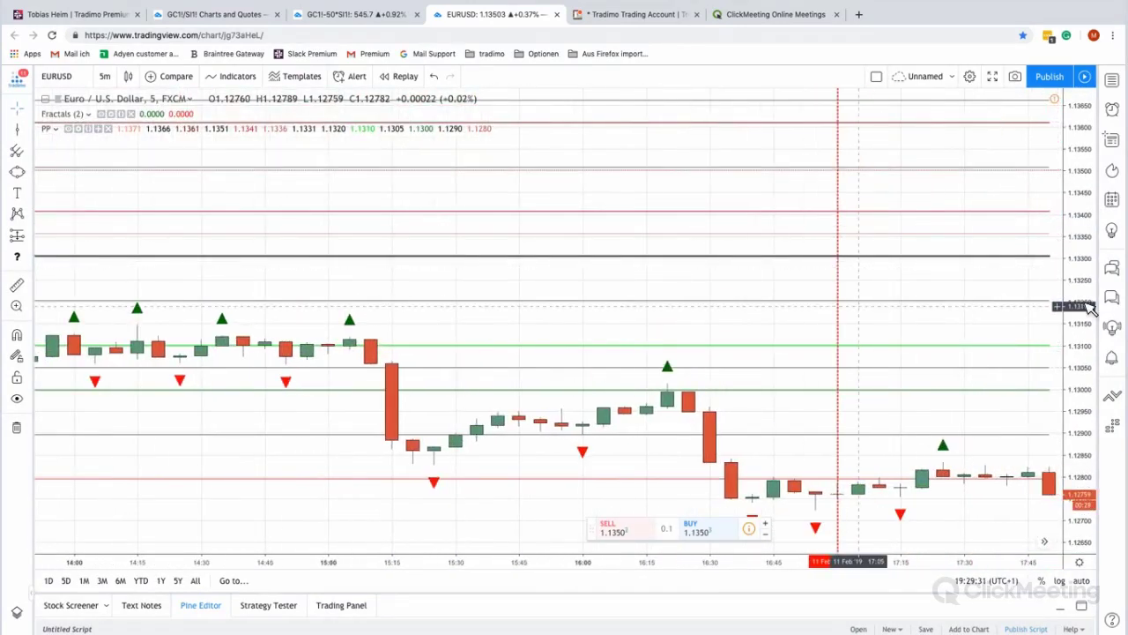
pyautogui.hscroll(-3, 1097, 202)
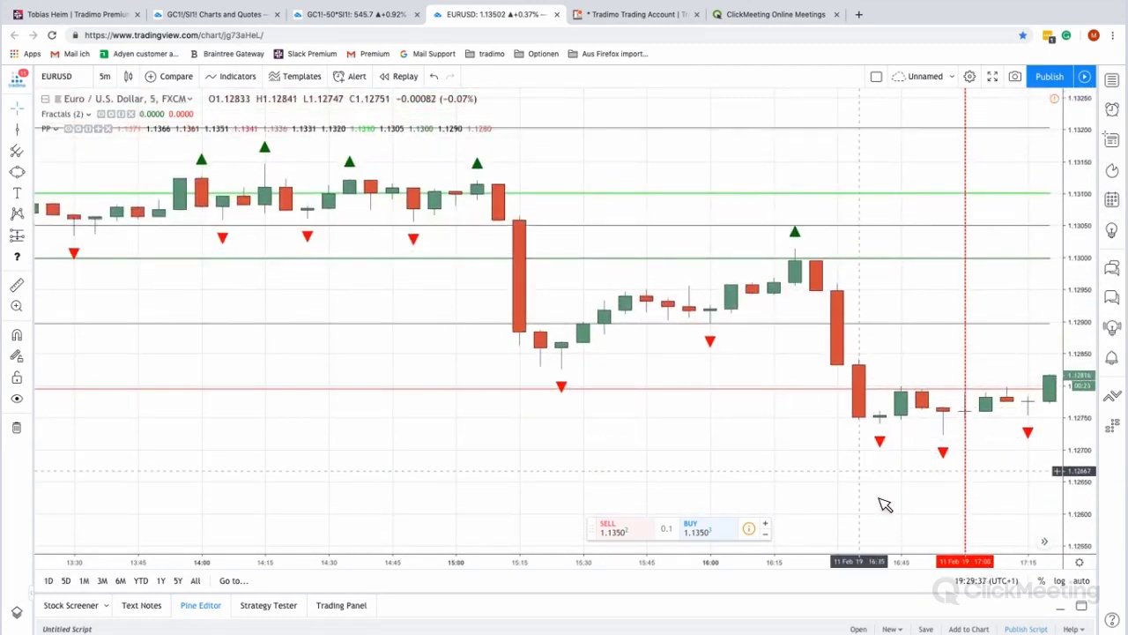
pyautogui.moveTo(882, 504); pyautogui.dragTo(901, 509)
pyautogui.hscroll(-1, 900, 509)
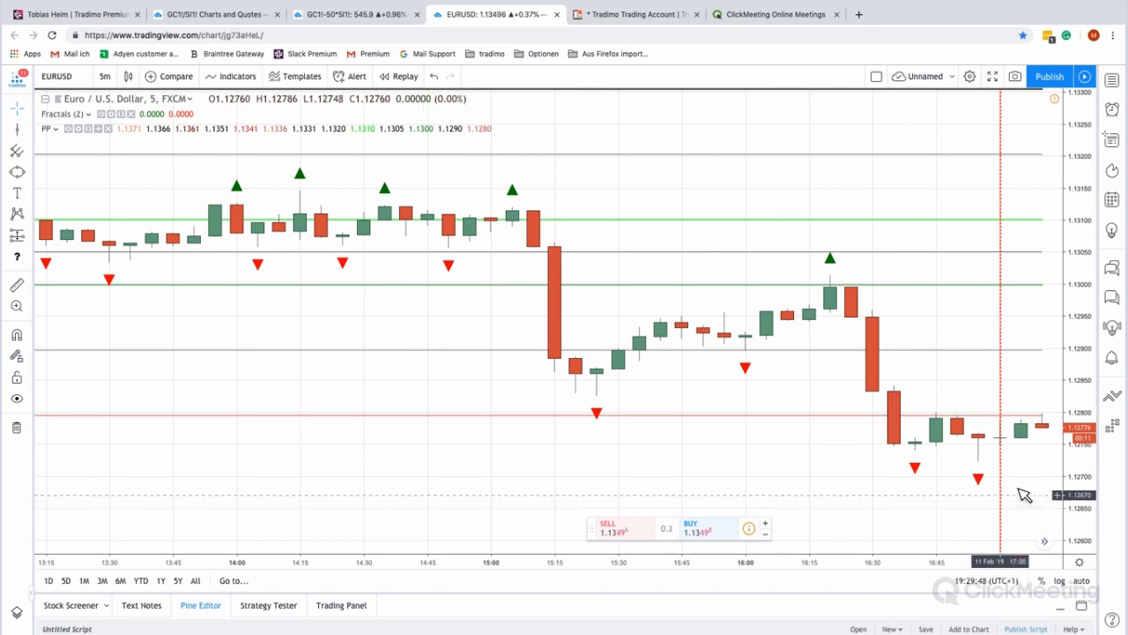
pyautogui.moveTo(1012, 492); pyautogui.dragTo(926, 495)
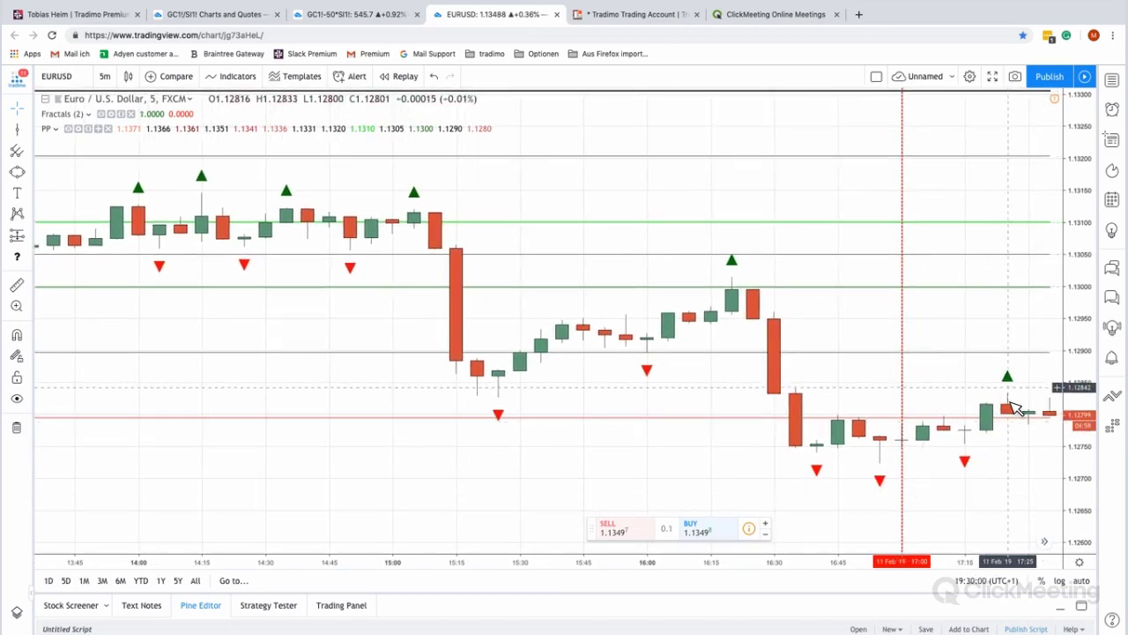
pyautogui.doubleClick(1013, 401)
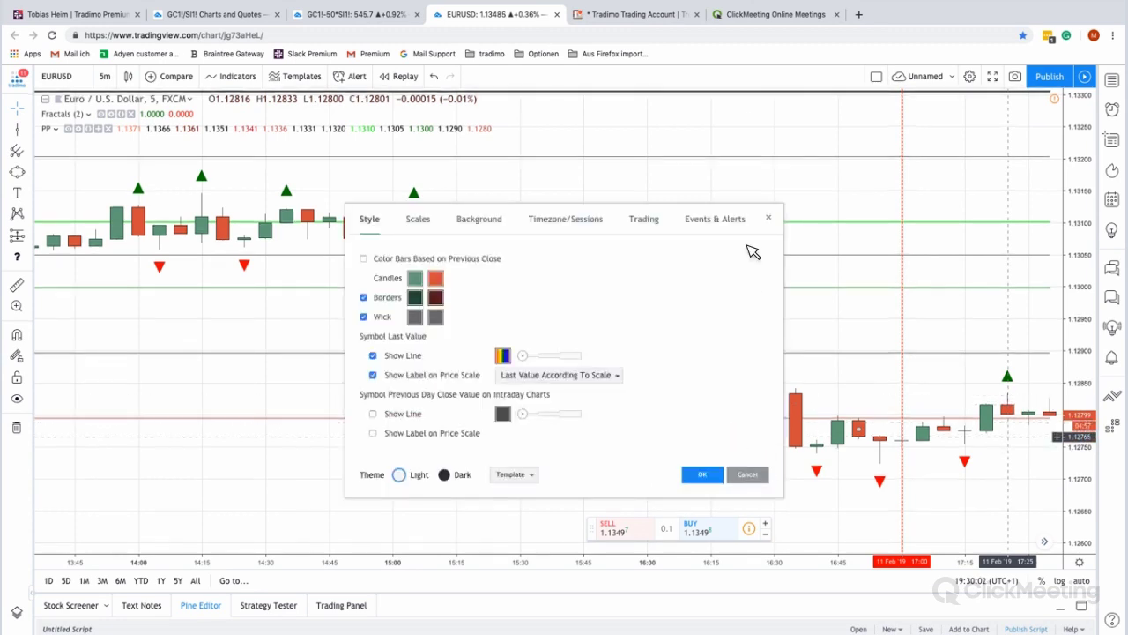
pyautogui.press('Escape')
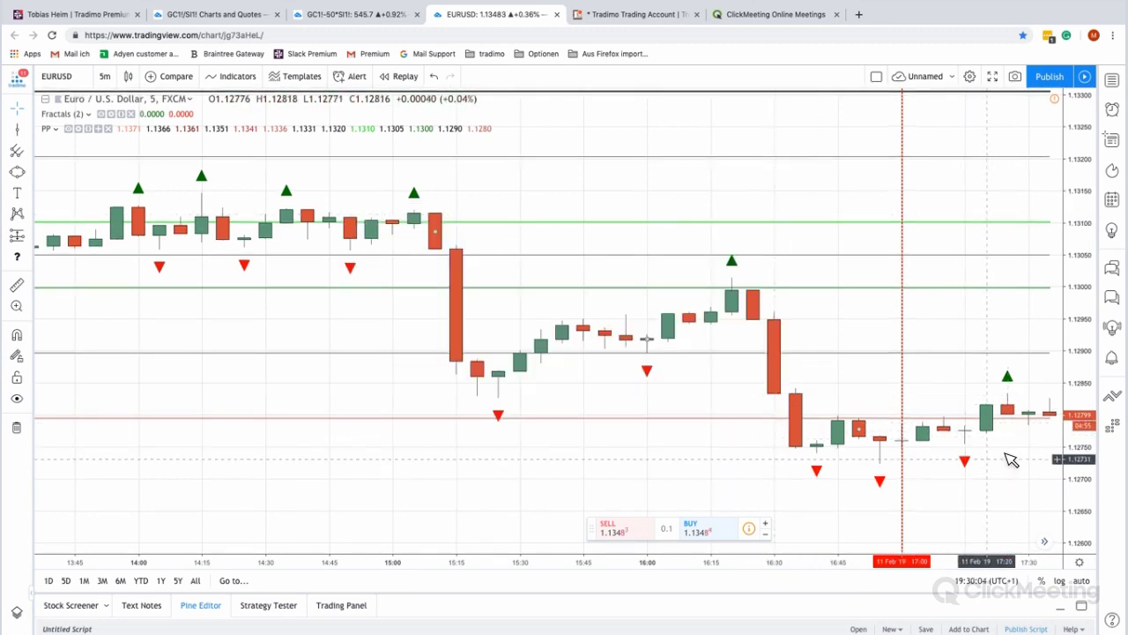
# Draw a horizontal ray at 1.12674 from the low of the 19:00 candle with the down fractal on 11 February
pyautogui.moveTo(1008, 459); pyautogui.dragTo(813, 453)
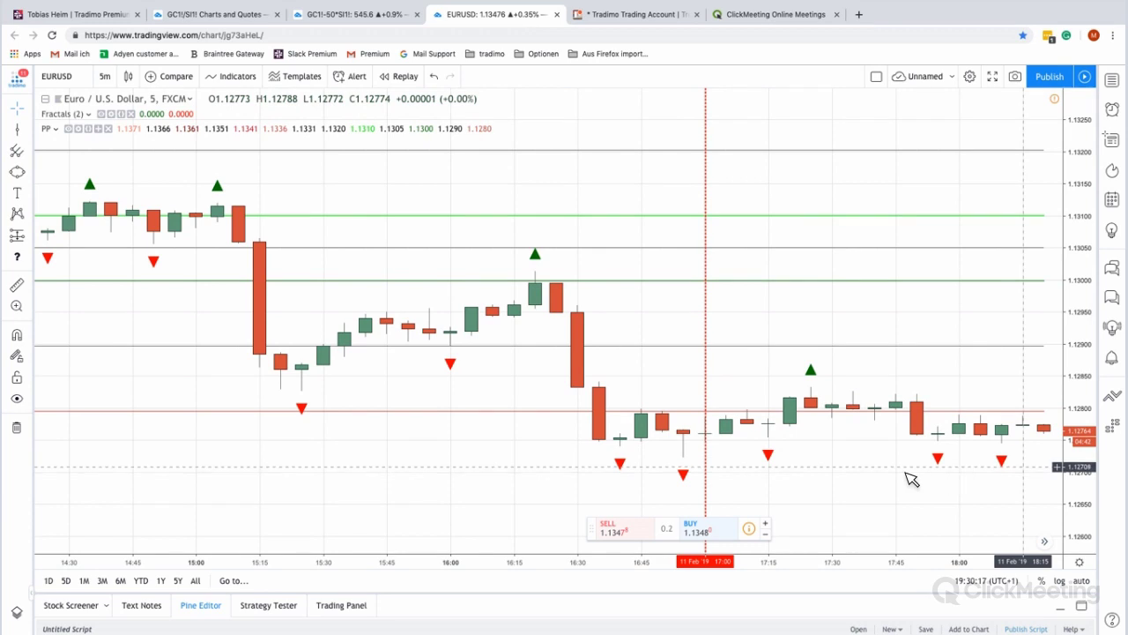
pyautogui.hscroll(5, 910, 478)
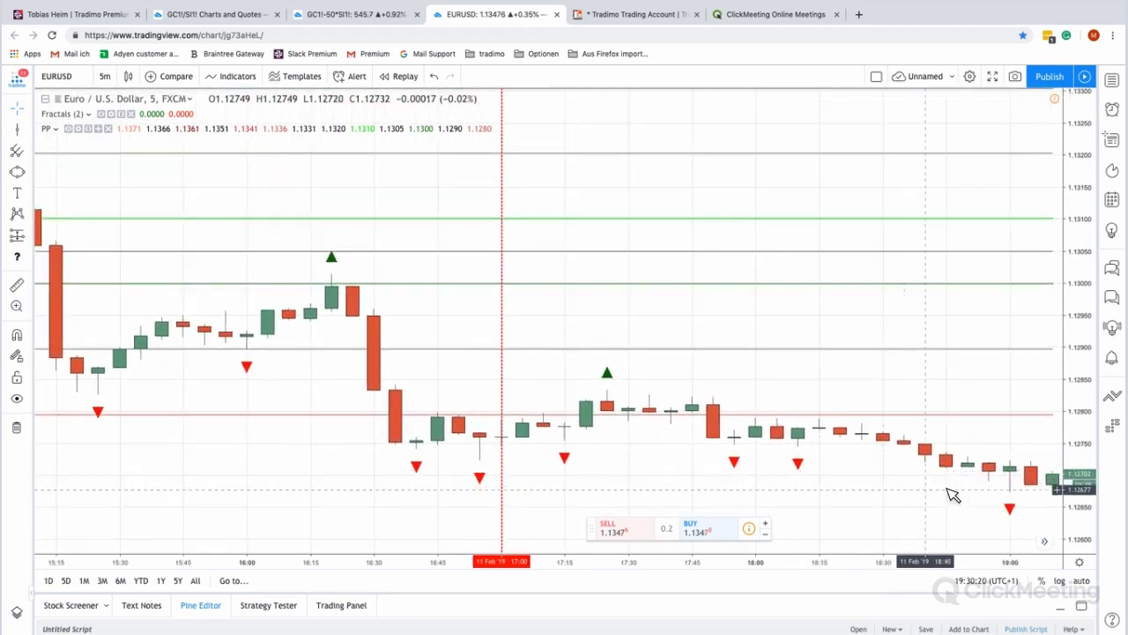
pyautogui.hscroll(3, 1011, 465)
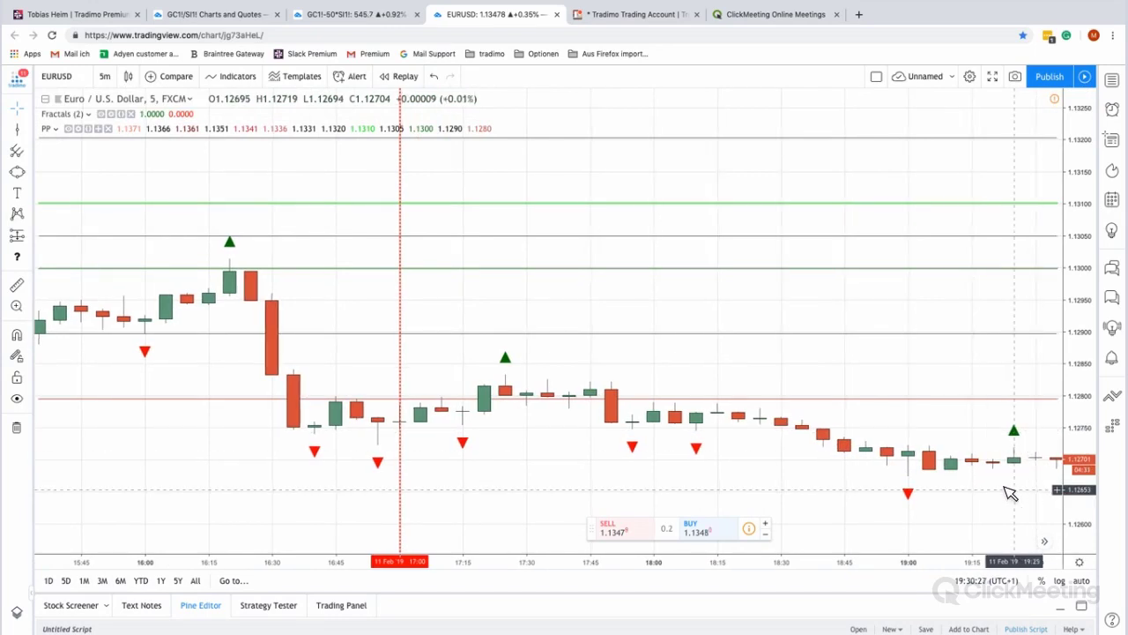
pyautogui.hscroll(2, 1007, 490)
pyautogui.hscroll(2, 962, 491)
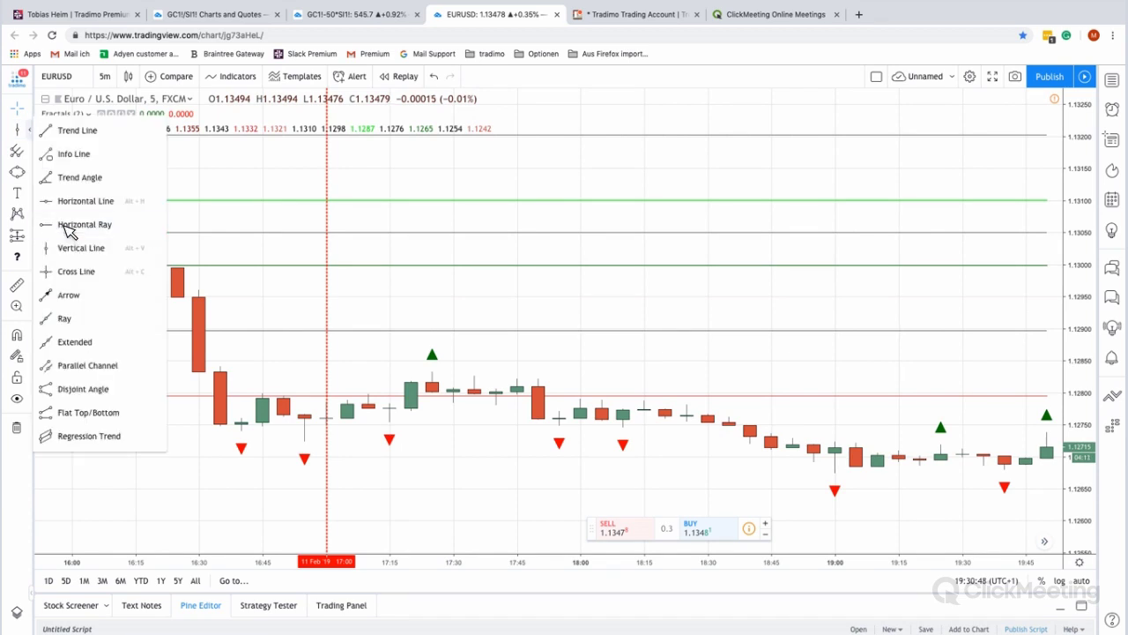
pyautogui.click(71, 226)
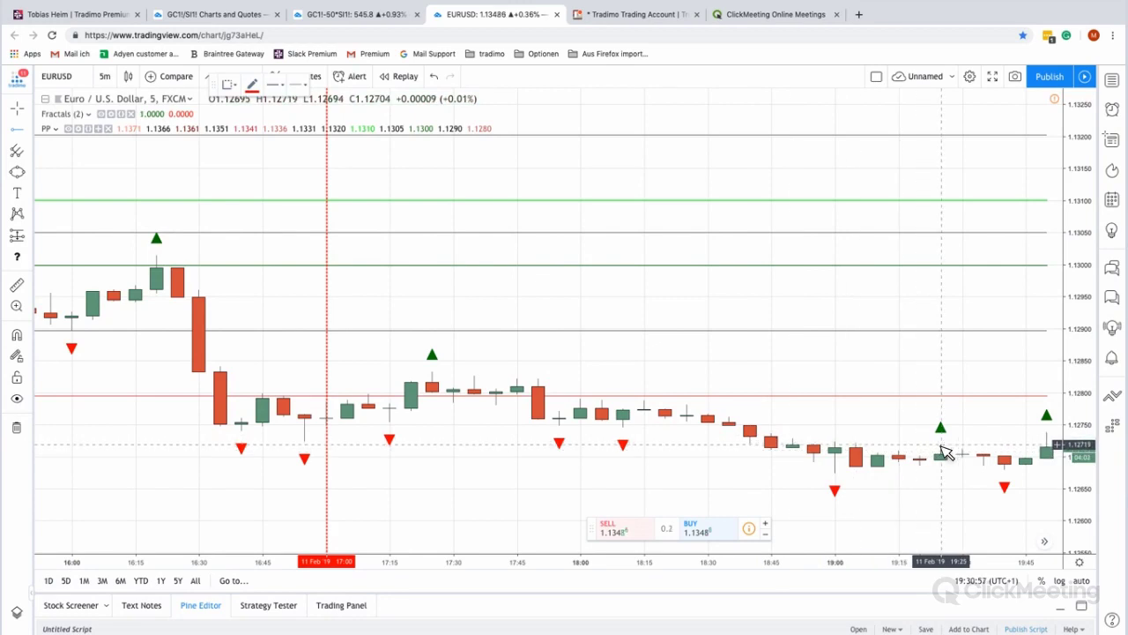
pyautogui.doubleClick(841, 489)
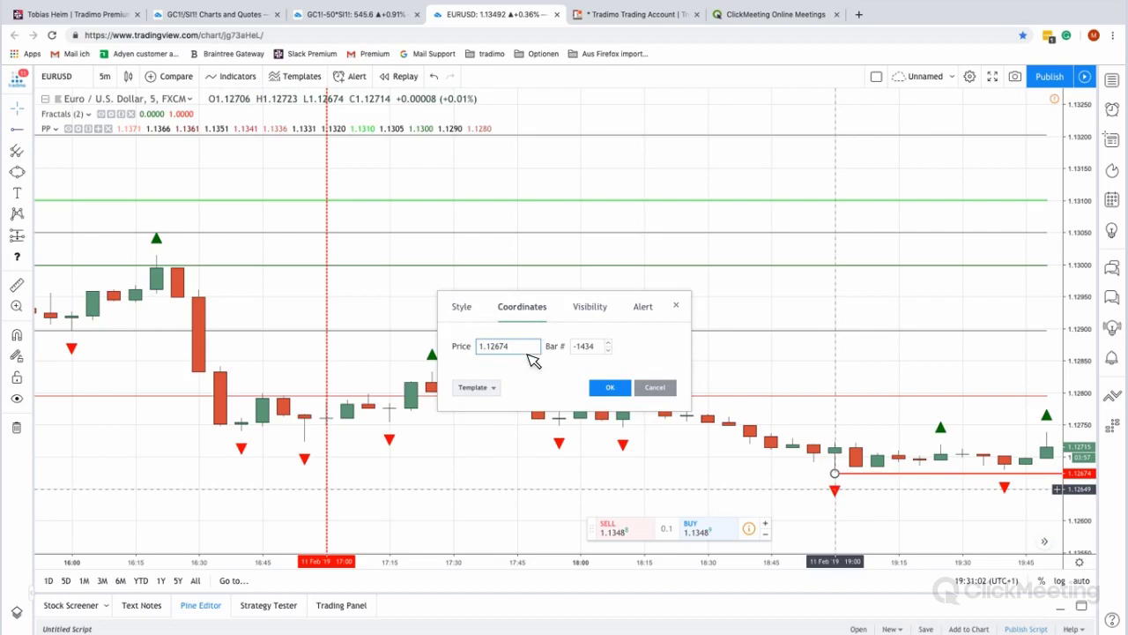
pyautogui.click(677, 306)
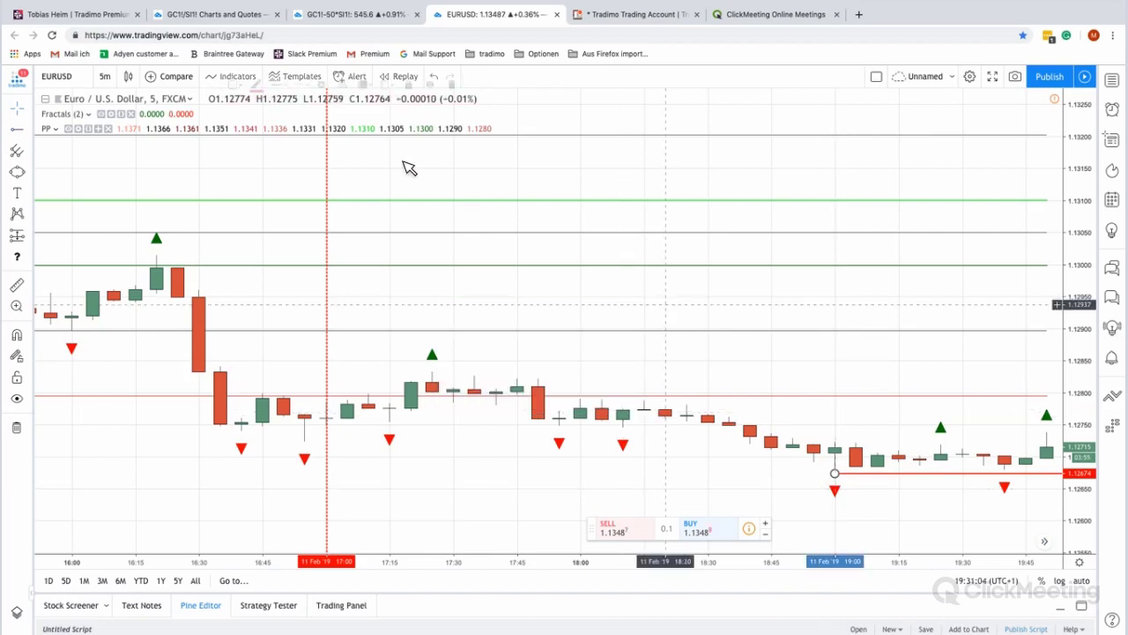
# Recolour the 1.12674 ray orange and draw a red horizontal ray at 1.12728 from the 19:25 candle's up fractal
pyautogui.click(252, 84)
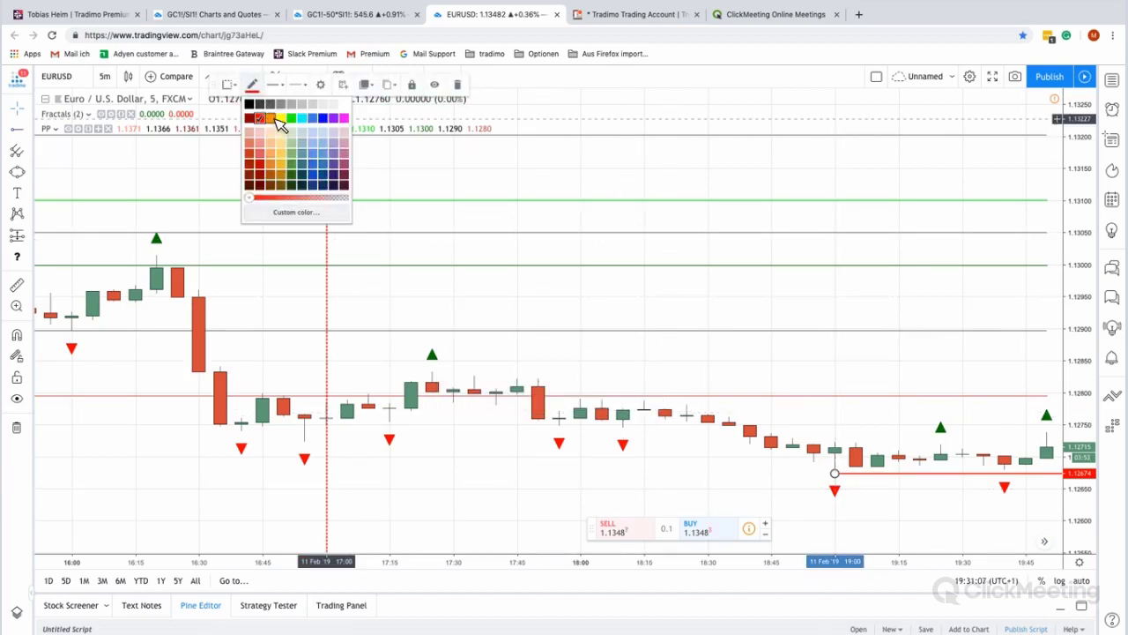
pyautogui.click(270, 118)
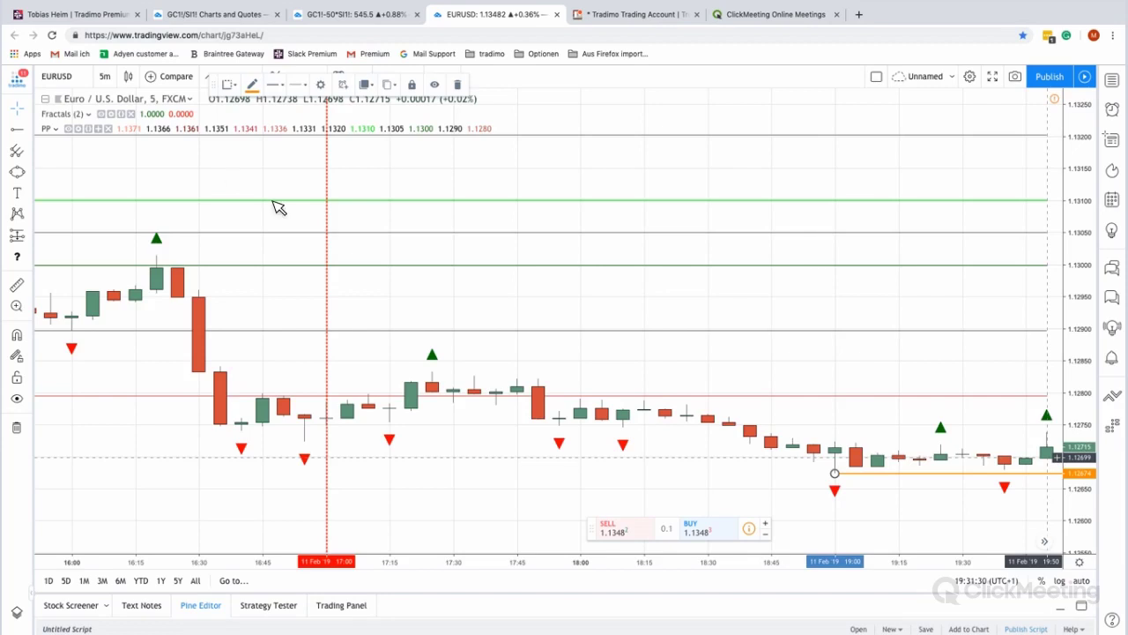
pyautogui.click(17, 128)
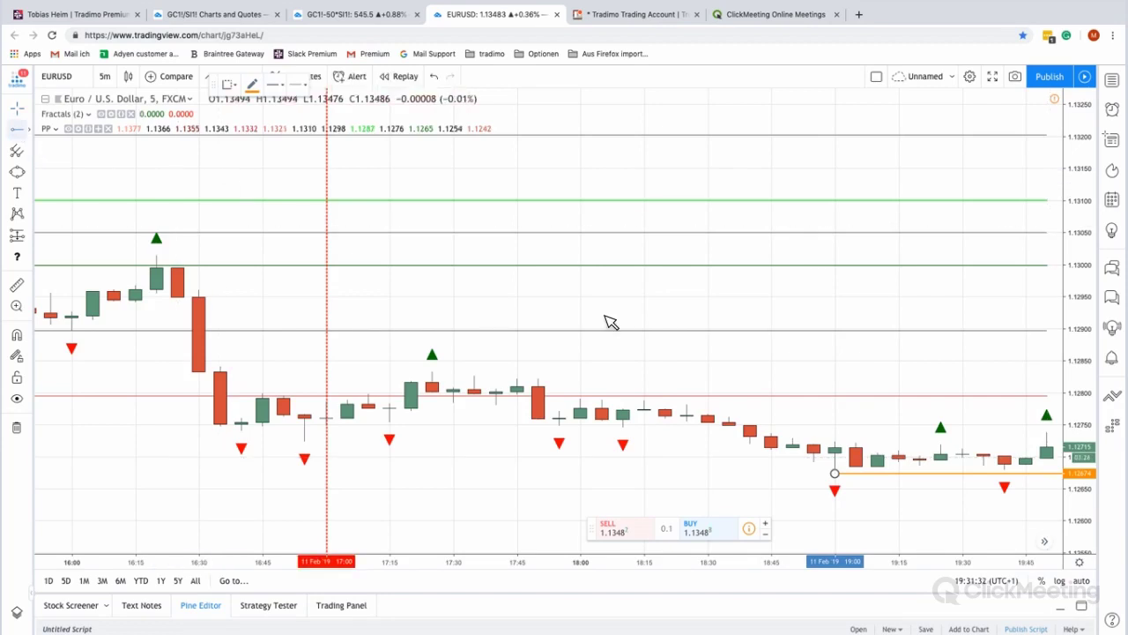
pyautogui.click(943, 440)
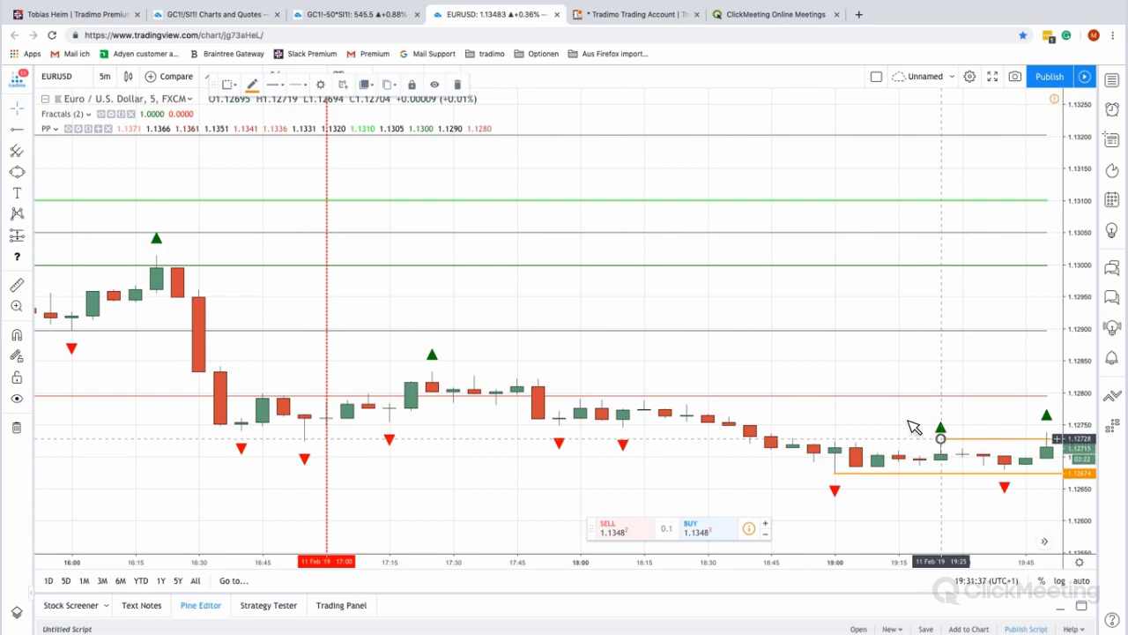
pyautogui.click(252, 85)
pyautogui.click(264, 118)
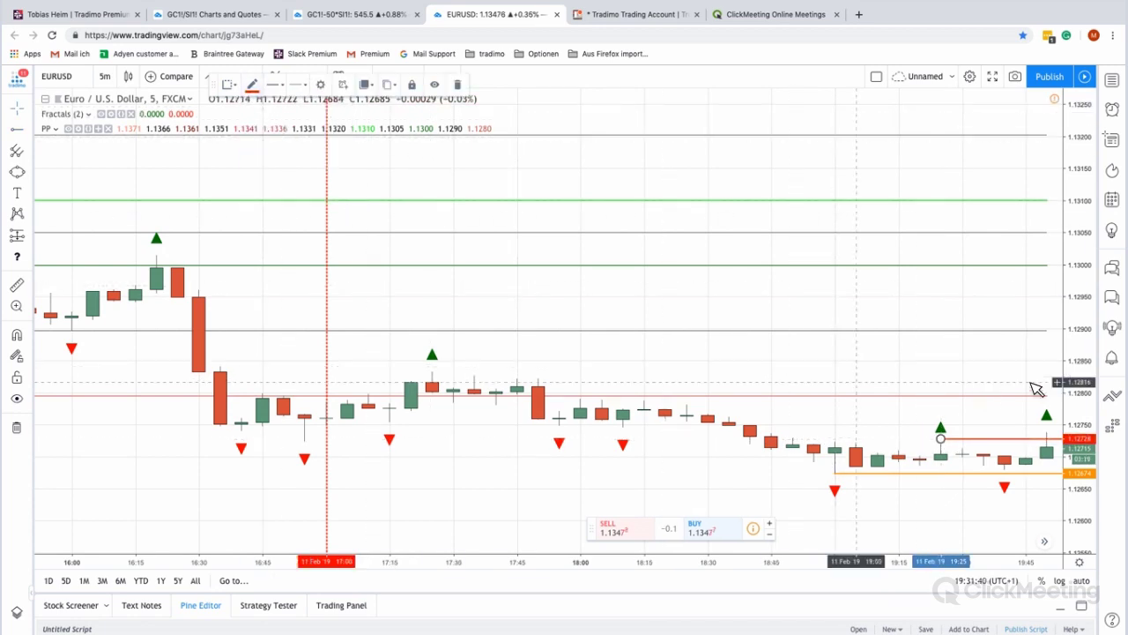
# Delete both horizontal rays and the vertical line at 17:00 on 11 February
pyautogui.moveTo(1082, 323); pyautogui.dragTo(1023, 300)
pyautogui.moveTo(1018, 211); pyautogui.dragTo(1021, 170)
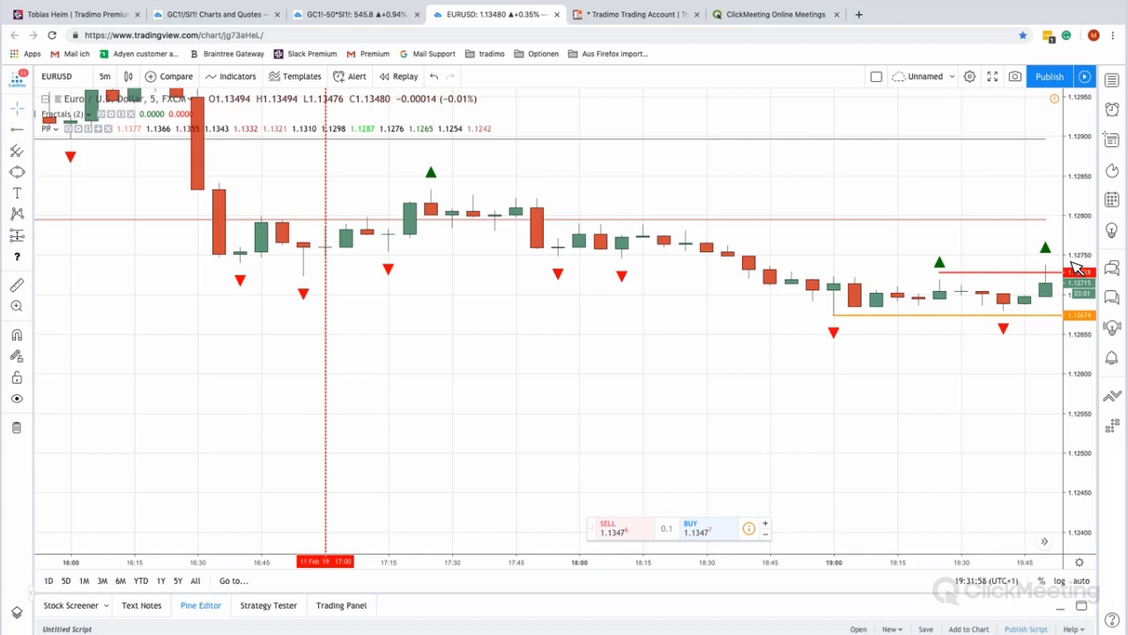
pyautogui.moveTo(1077, 339); pyautogui.dragTo(1004, 150)
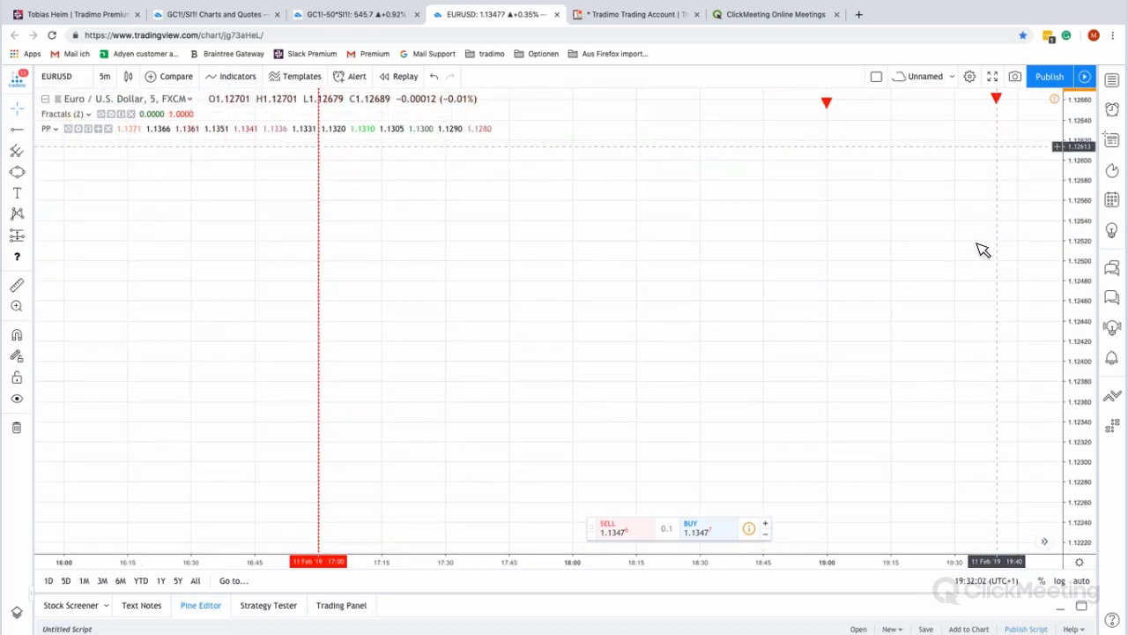
pyautogui.moveTo(982, 249); pyautogui.dragTo(998, 450)
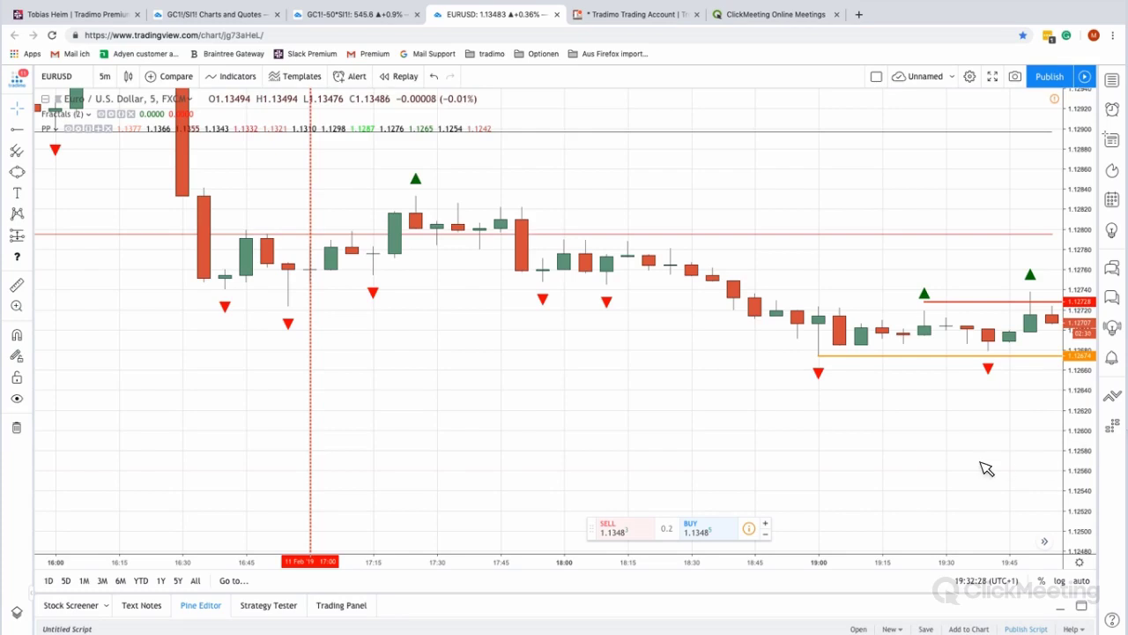
pyautogui.click(844, 356)
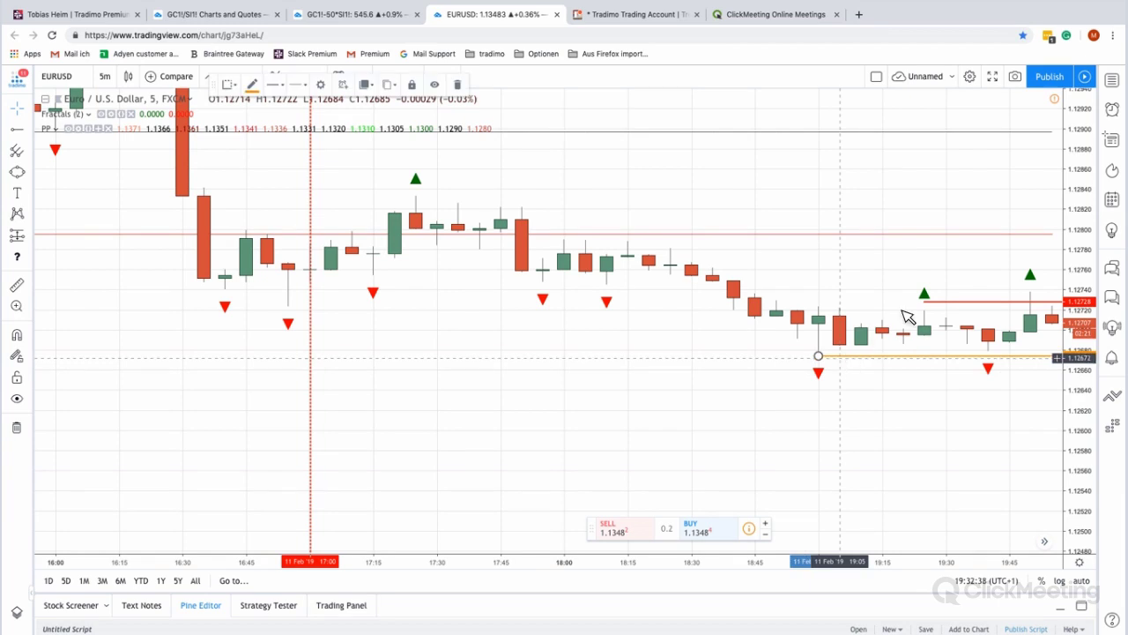
pyautogui.press('Delete')
pyautogui.click(936, 307)
pyautogui.press('Delete')
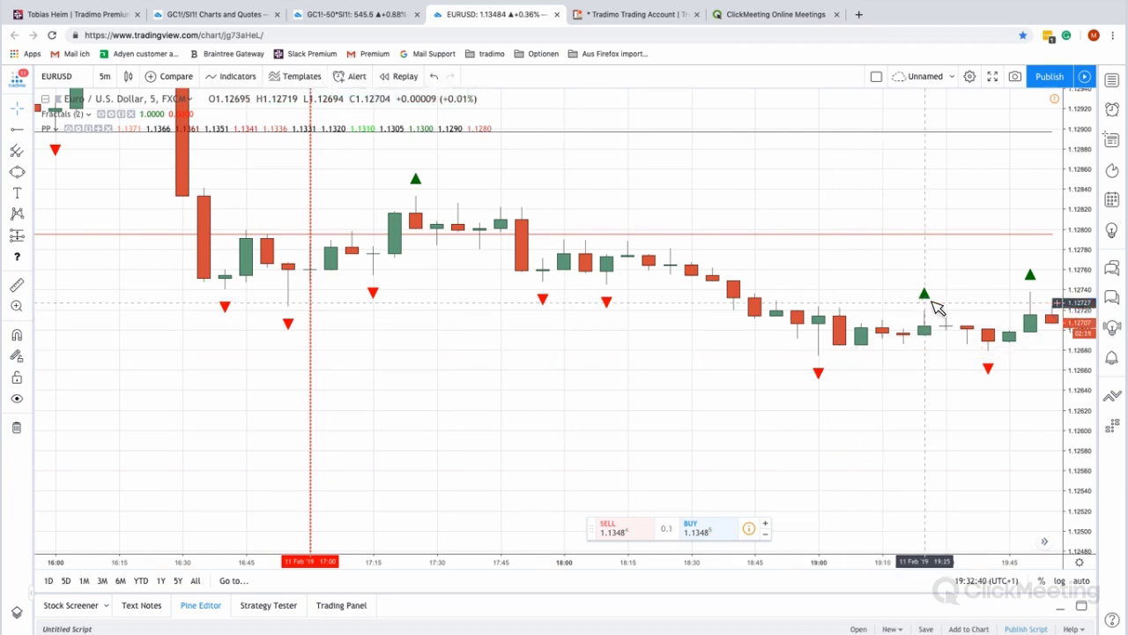
pyautogui.click(313, 210)
pyautogui.press('Delete')
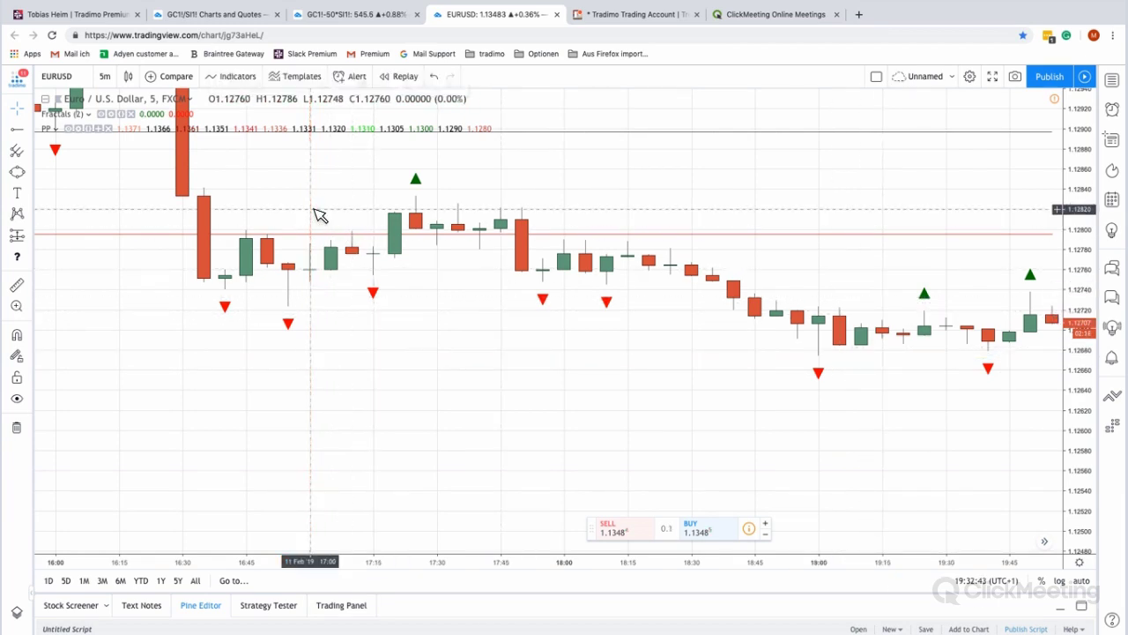
# Switch the EURUSD chart to the 30-minute timeframe
pyautogui.scroll(-3, 352, 276)
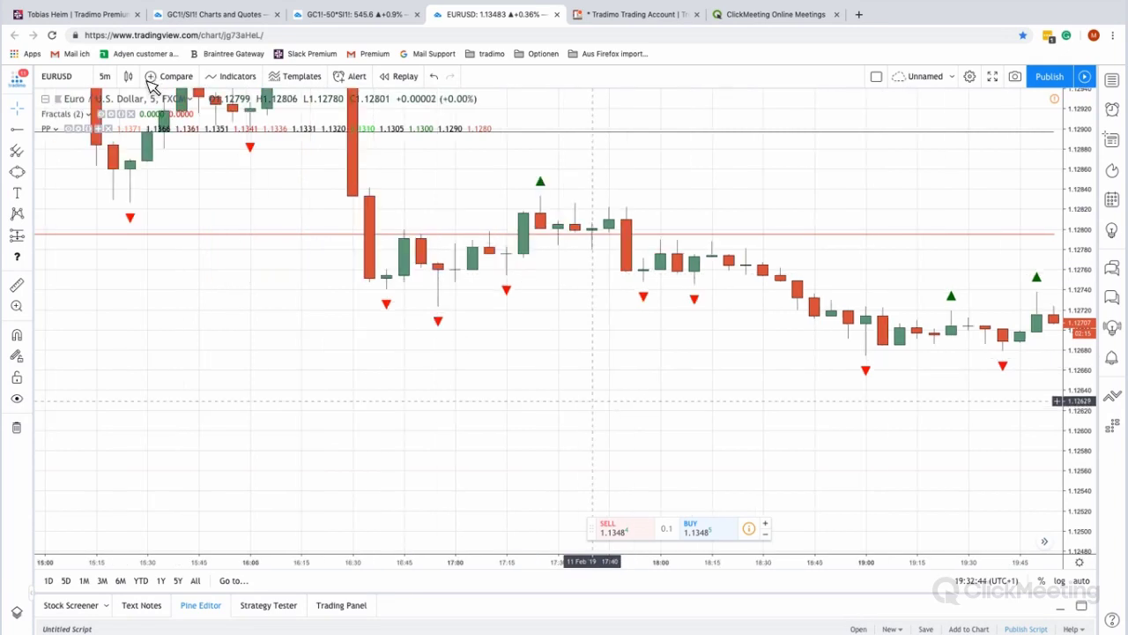
pyautogui.click(104, 76)
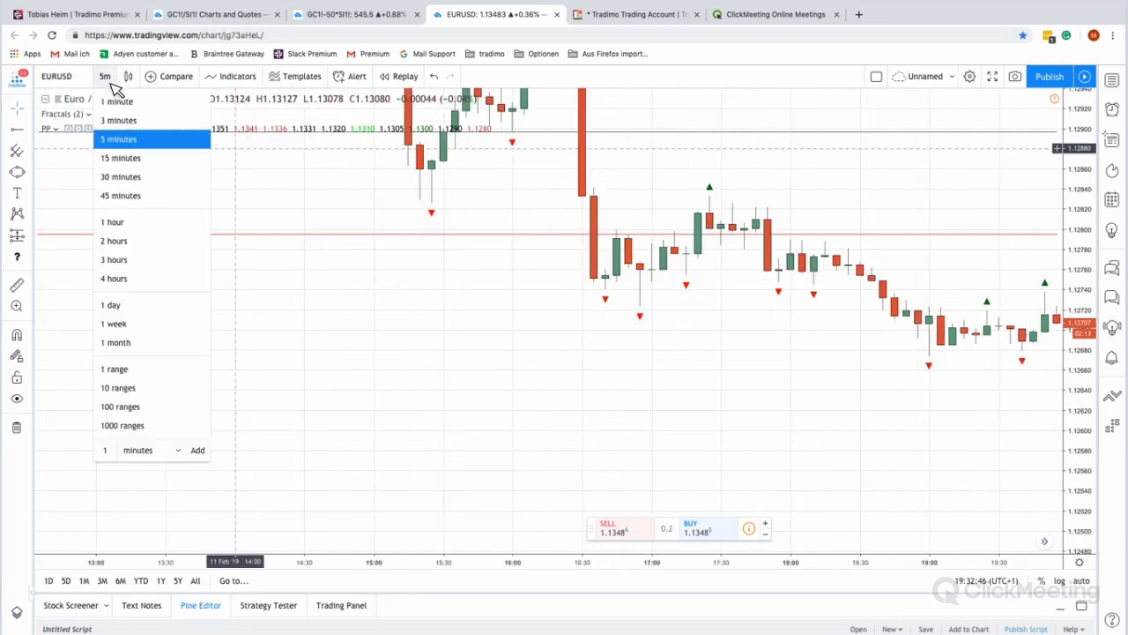
pyautogui.click(138, 179)
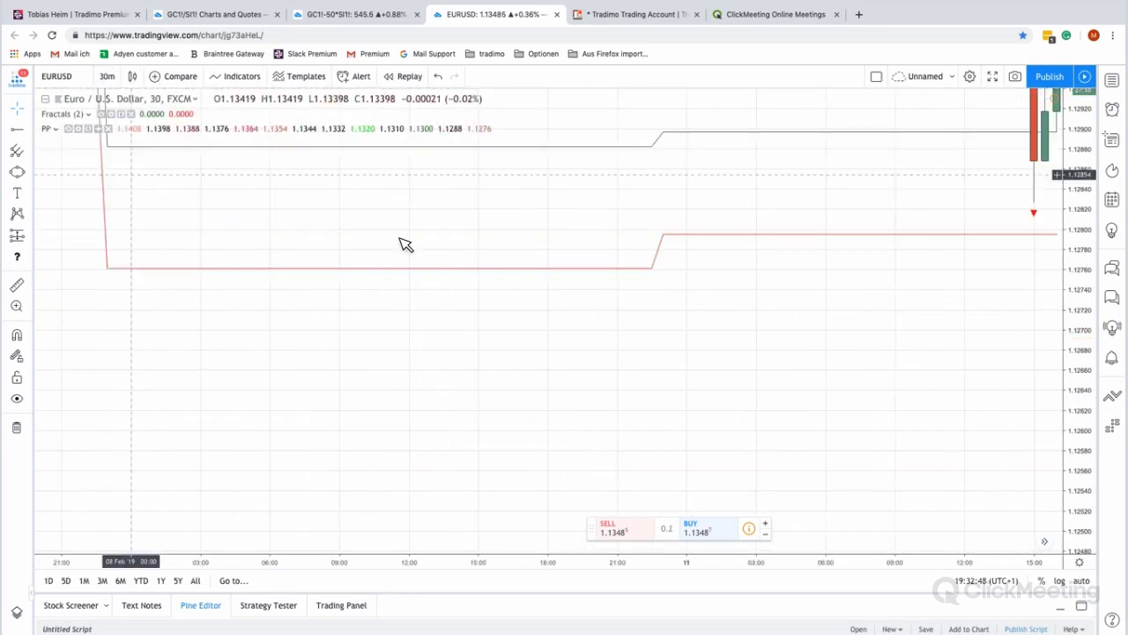
# Place a vertical line at 19:30 on 14 February on the 30-minute chart
pyautogui.scroll(-3, 711, 202)
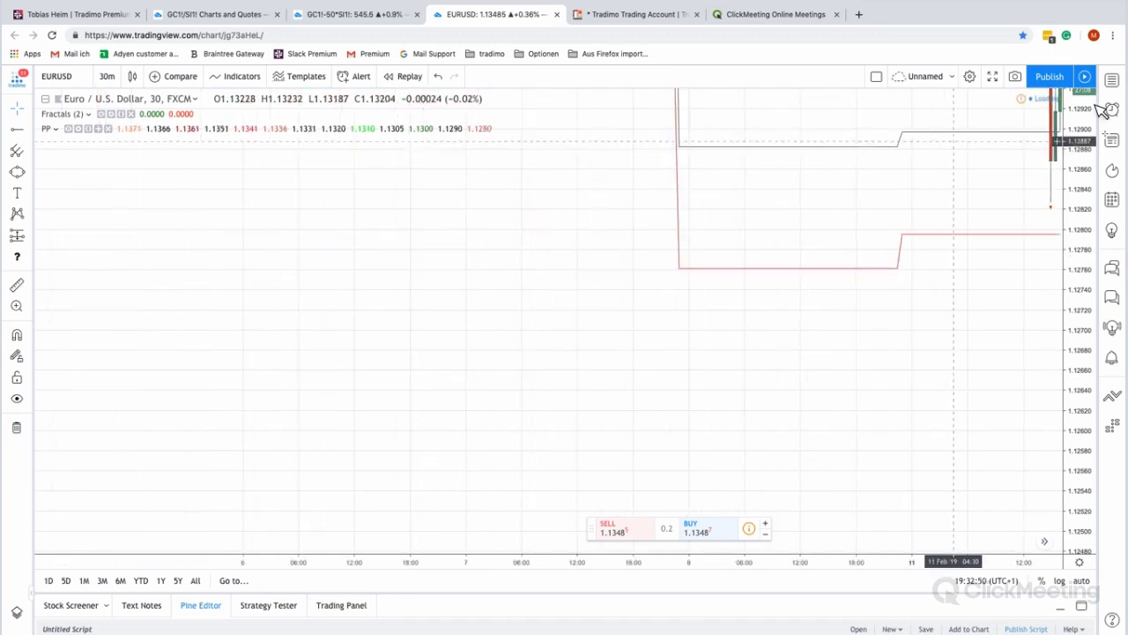
pyautogui.moveTo(1093, 166); pyautogui.dragTo(1075, 291)
pyautogui.hotkey('alt', 'r')
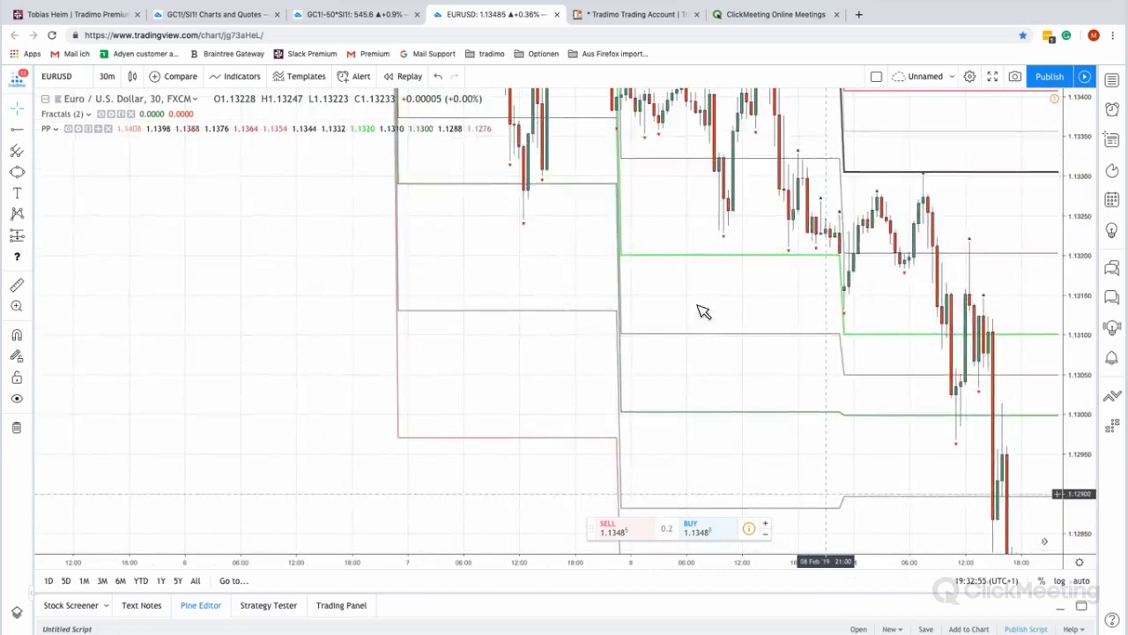
pyautogui.moveTo(477, 335); pyautogui.dragTo(495, 326)
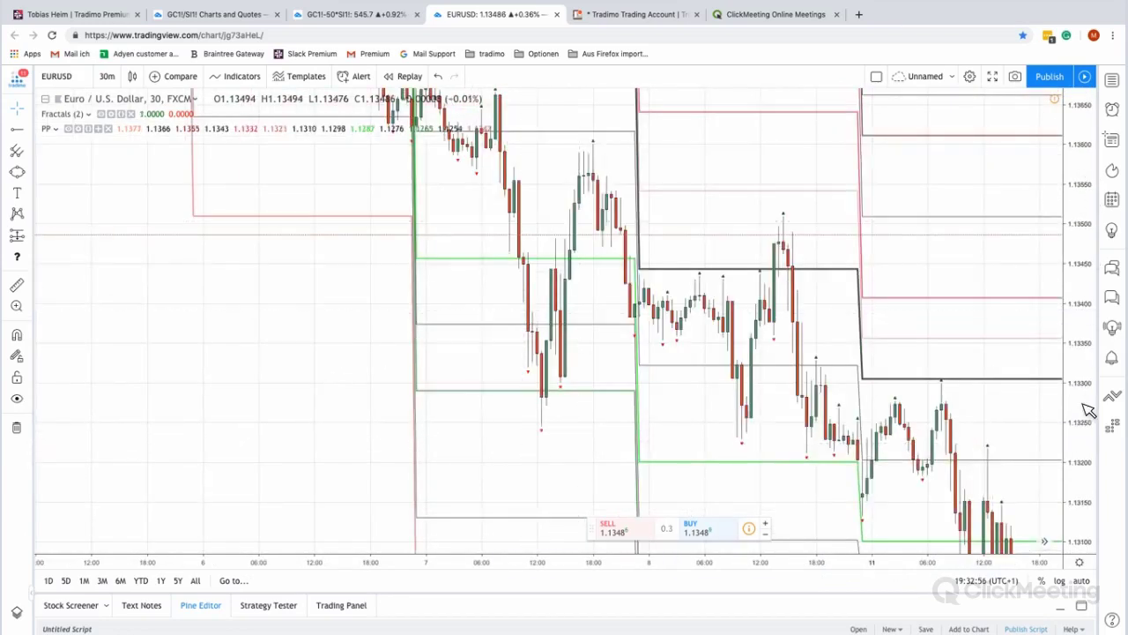
pyautogui.moveTo(351, 360); pyautogui.dragTo(650, 396)
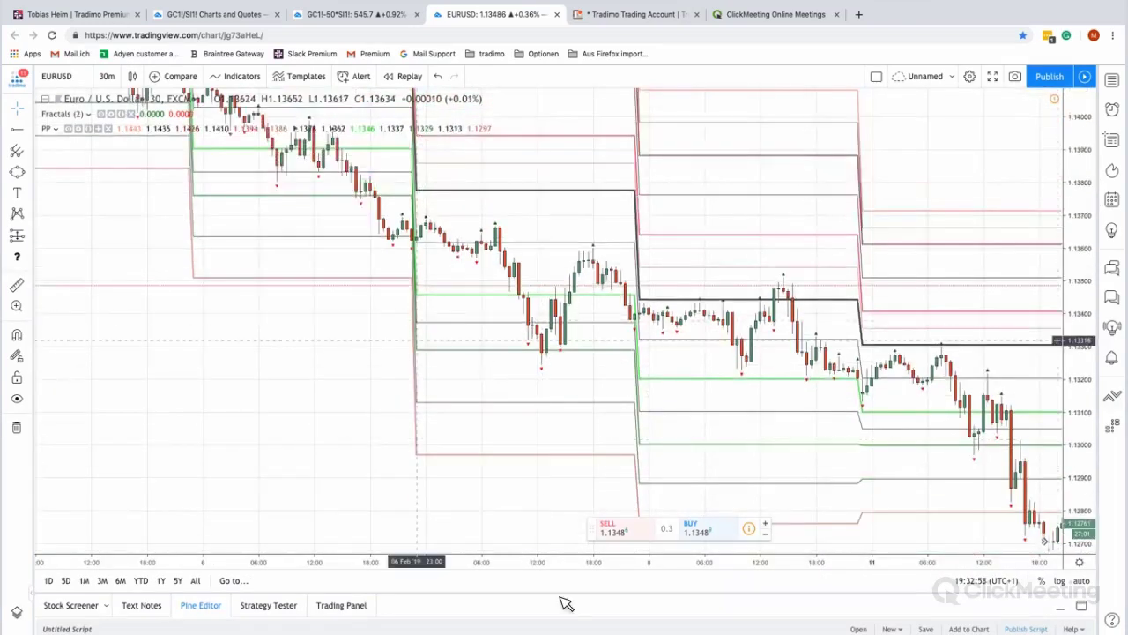
pyautogui.moveTo(804, 441); pyautogui.dragTo(867, 448)
pyautogui.hscroll(10, 320, 375)
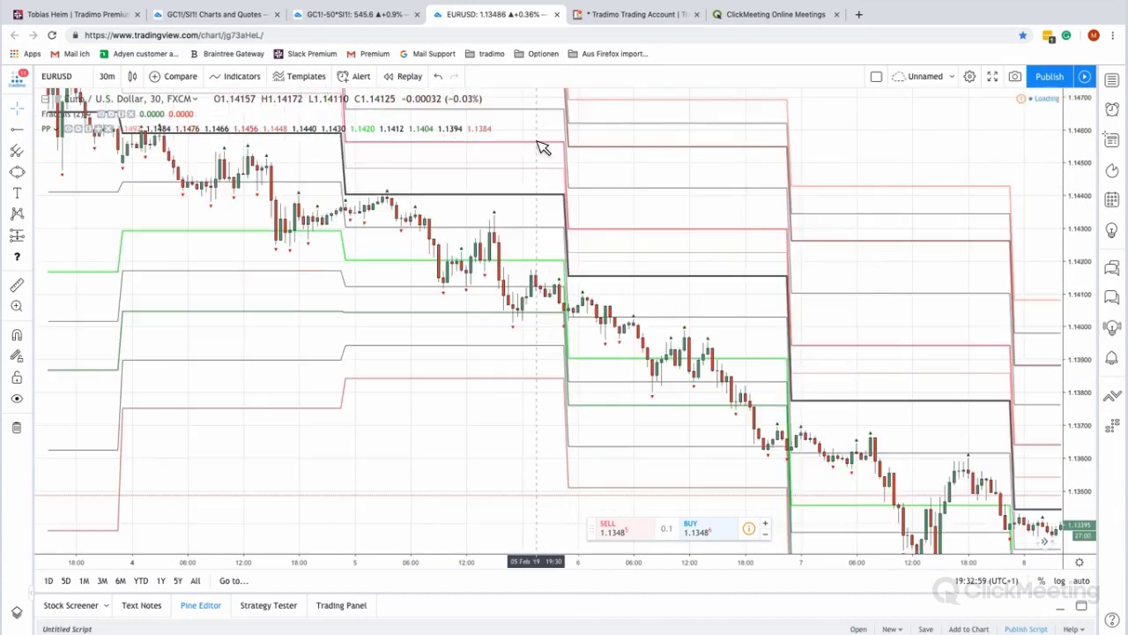
pyautogui.hscroll(15, 772, 261)
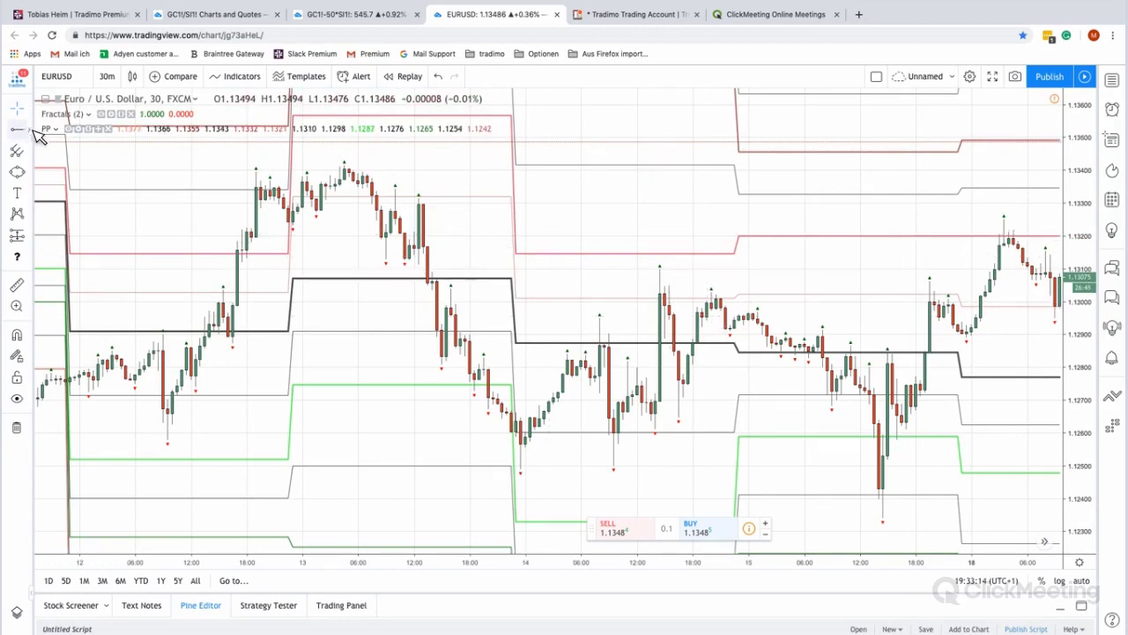
pyautogui.moveTo(38, 135); pyautogui.dragTo(56, 244)
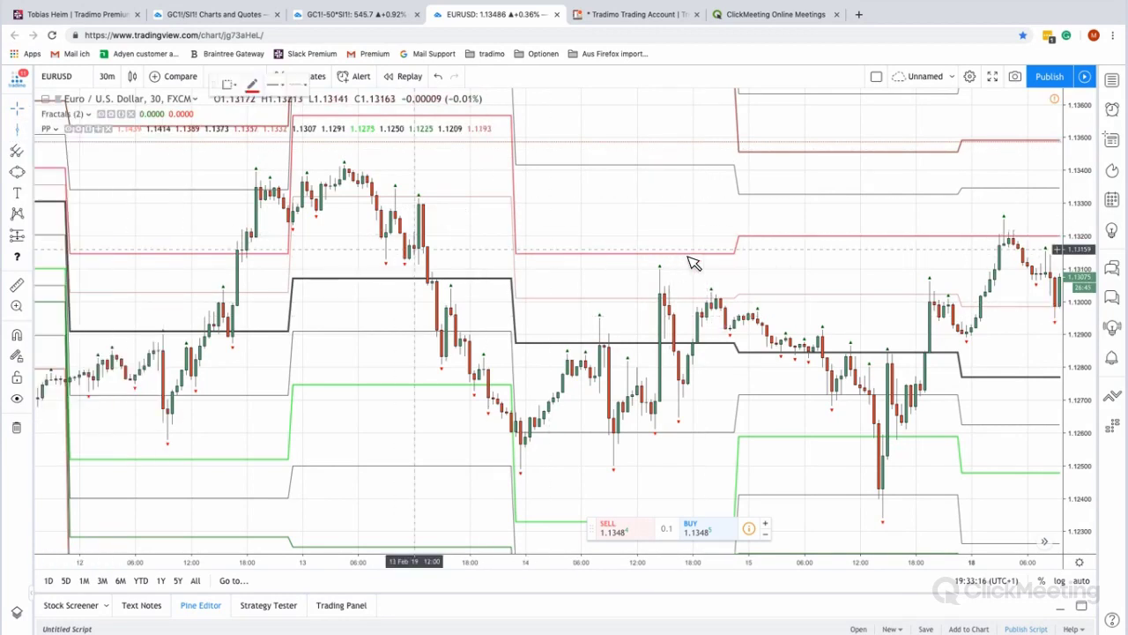
pyautogui.click(714, 261)
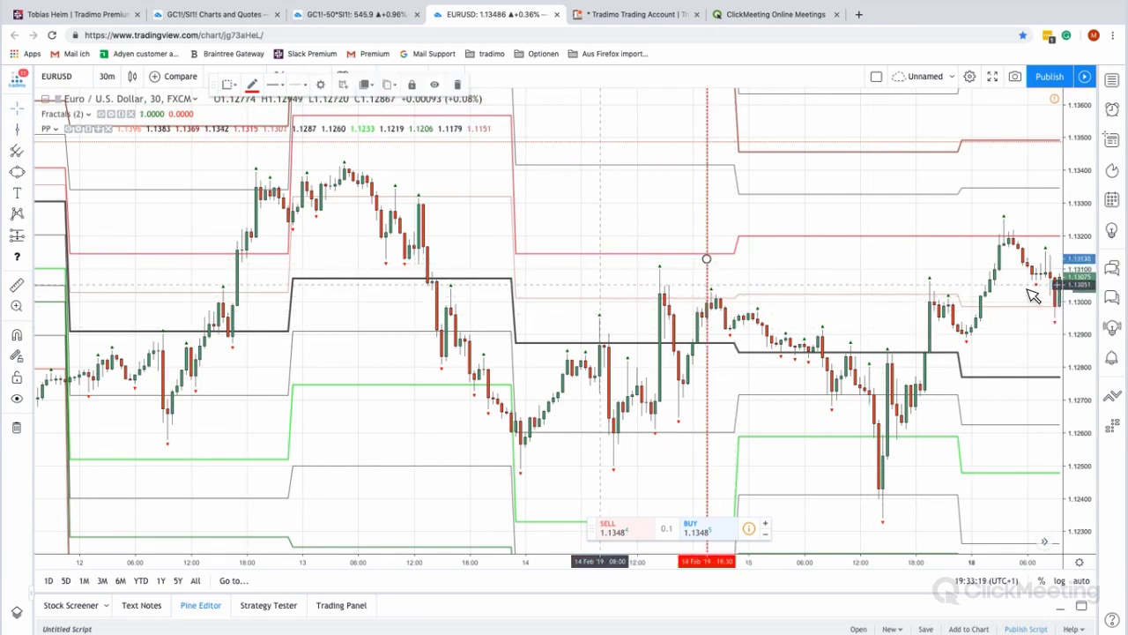
# Examine the 30-minute candles, fractals and daily pivot levels leading up to the 19:30 vertical line on 14 February
pyautogui.scroll(5, 675, 307)
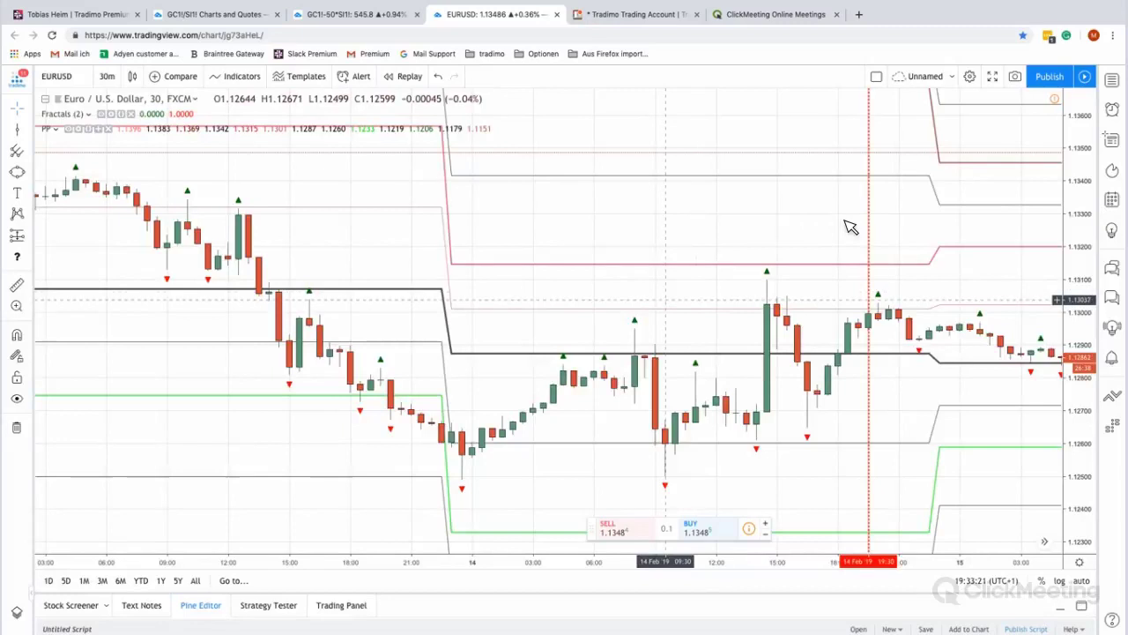
pyautogui.hscroll(-5, 848, 230)
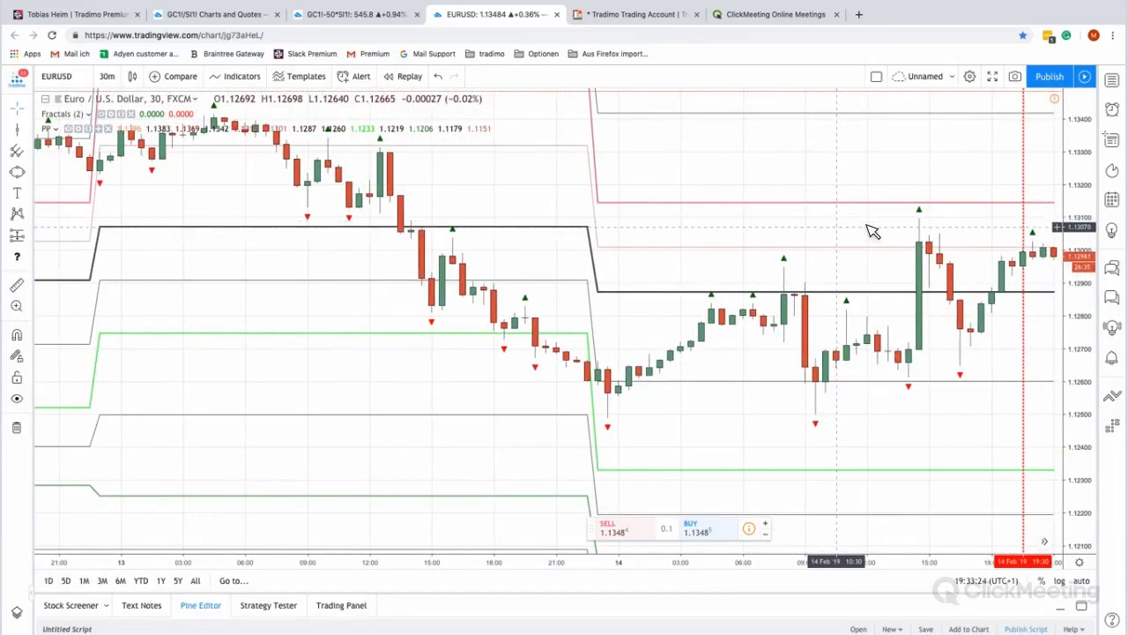
pyautogui.hscroll(-2, 869, 230)
pyautogui.hscroll(-1, 871, 232)
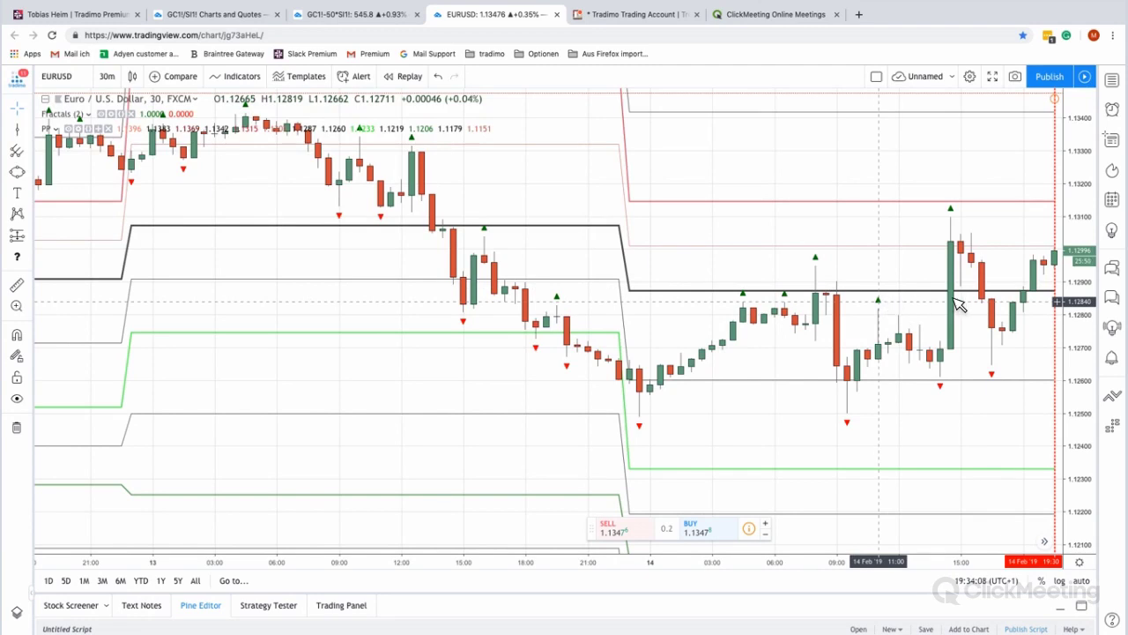
pyautogui.scroll(3, 959, 304)
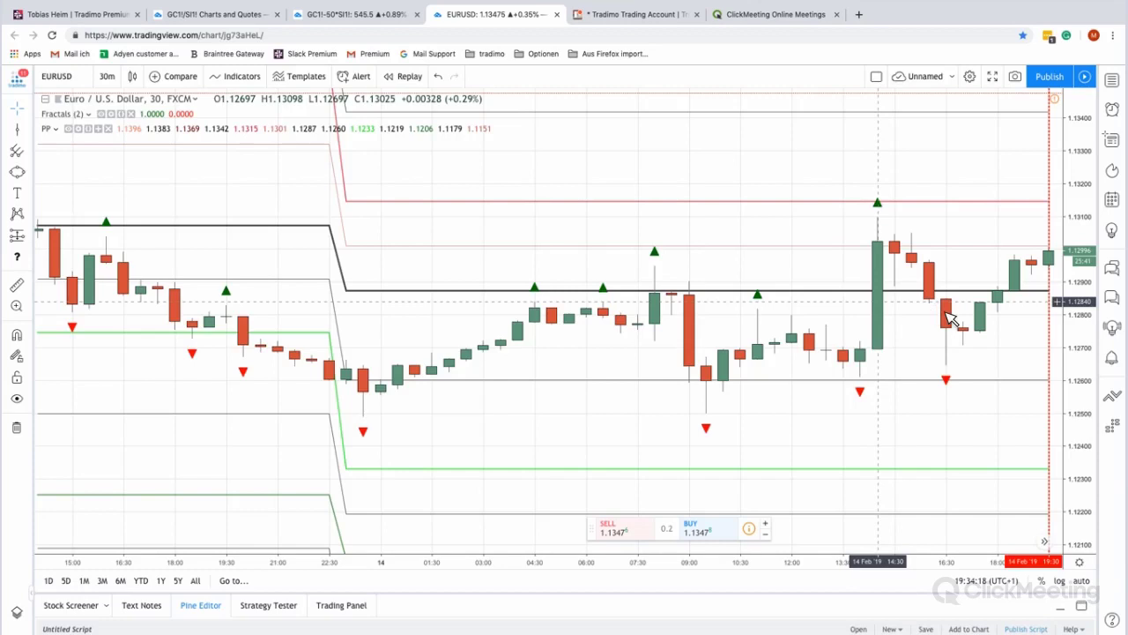
pyautogui.scroll(1, 997, 324)
pyautogui.scroll(1, 997, 324)
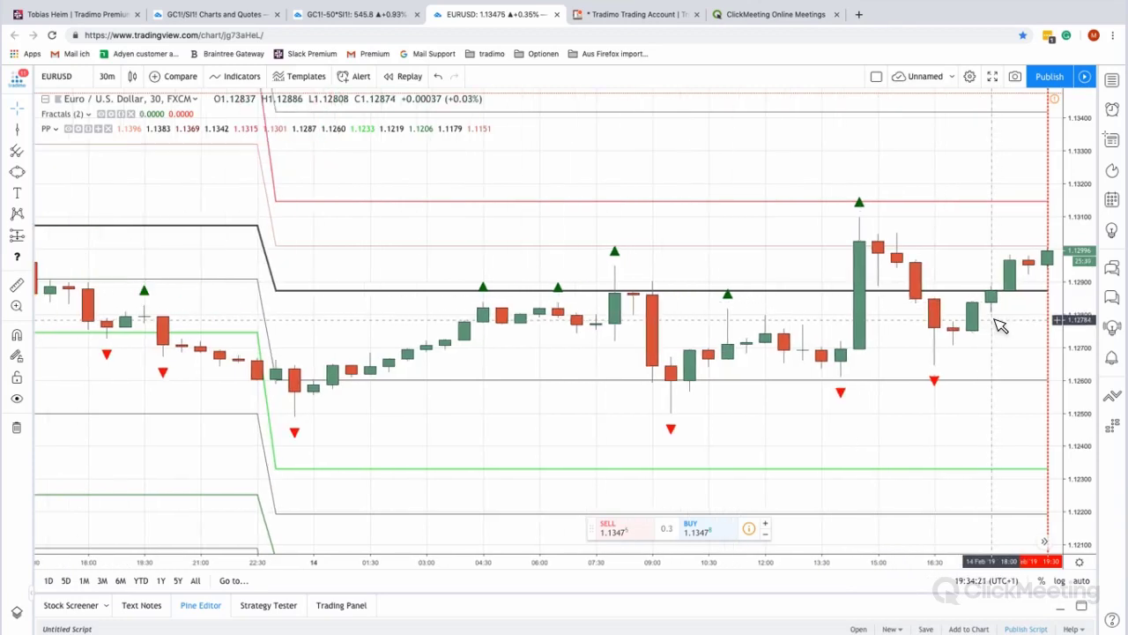
pyautogui.scroll(-3, 1000, 323)
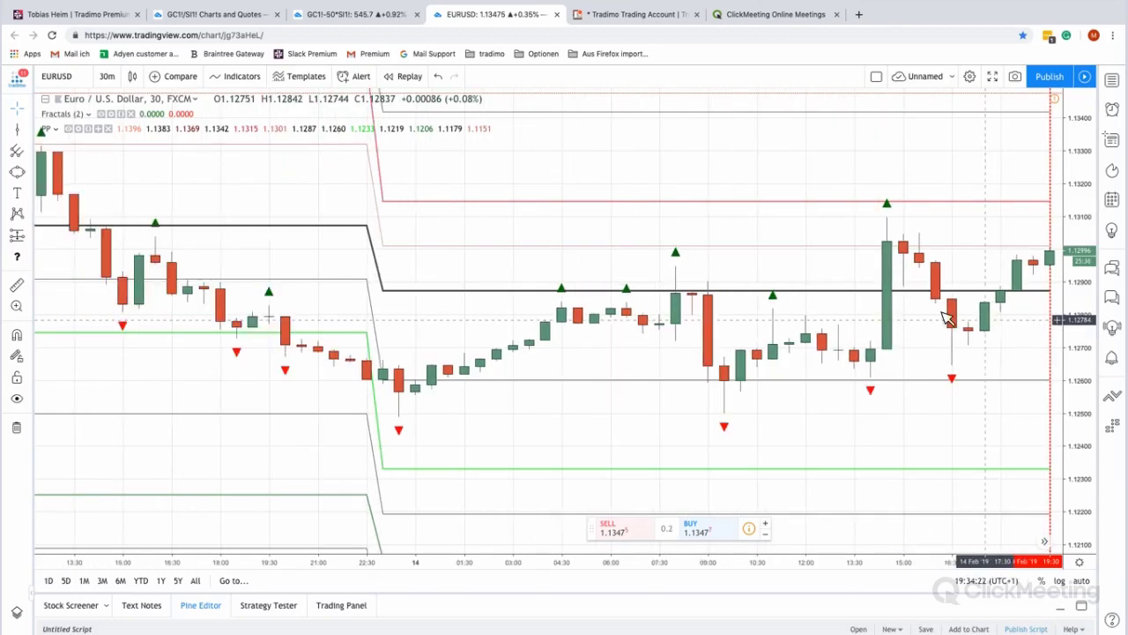
# Switch the chart to the 5-minute timeframe and display the candles before the 19:30 vertical line on 14 February
pyautogui.click(107, 77)
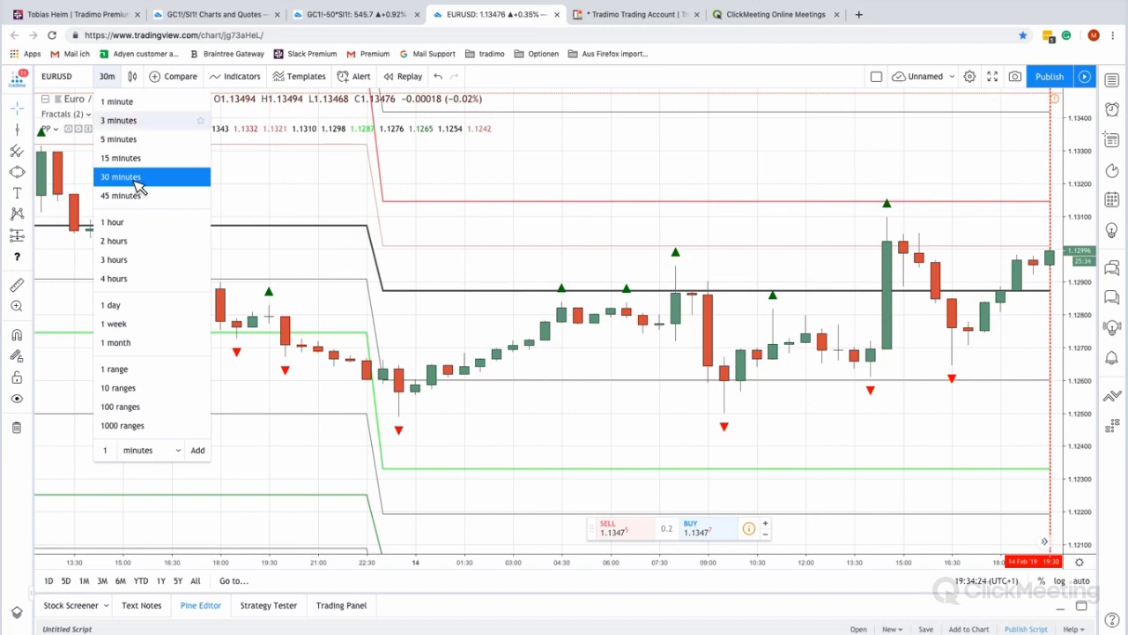
pyautogui.click(133, 140)
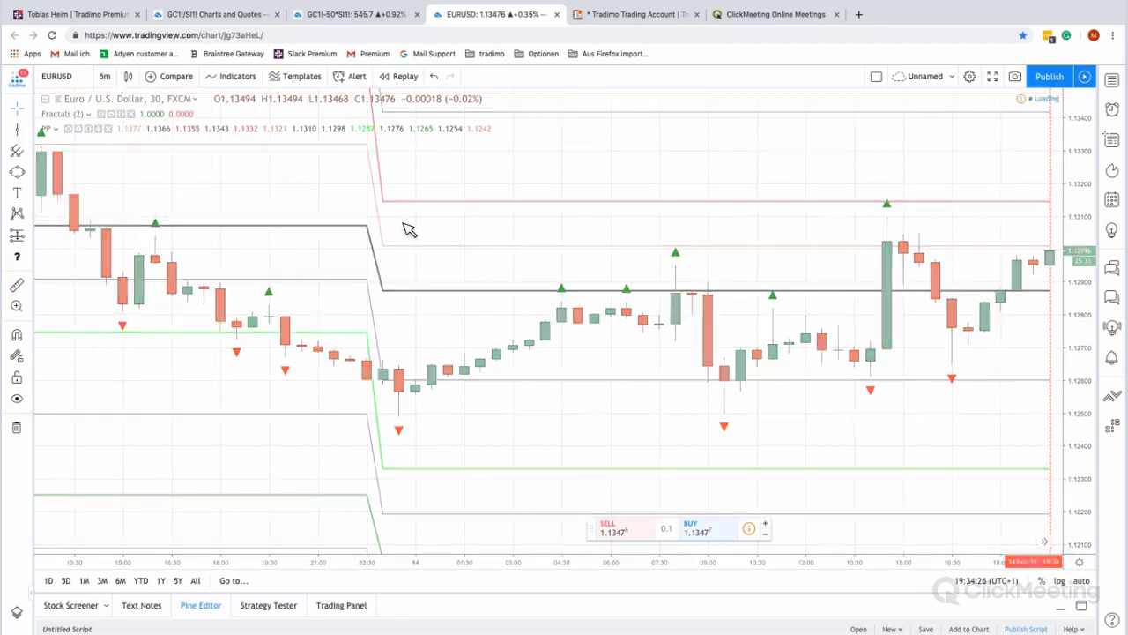
pyautogui.scroll(-6, 505, 294)
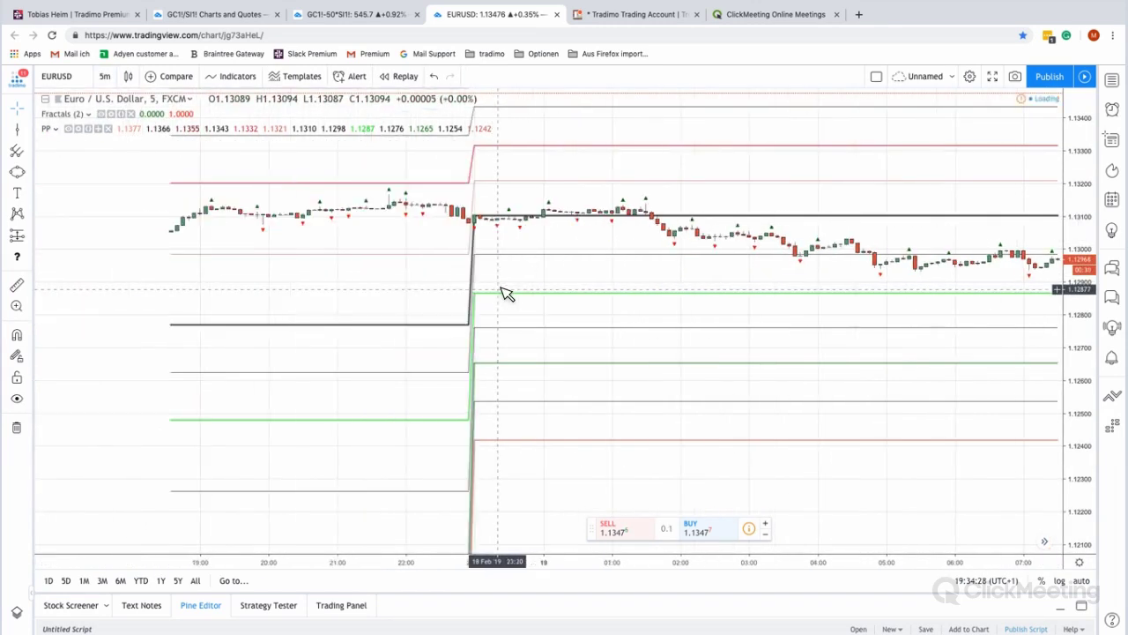
pyautogui.scroll(-2, 505, 294)
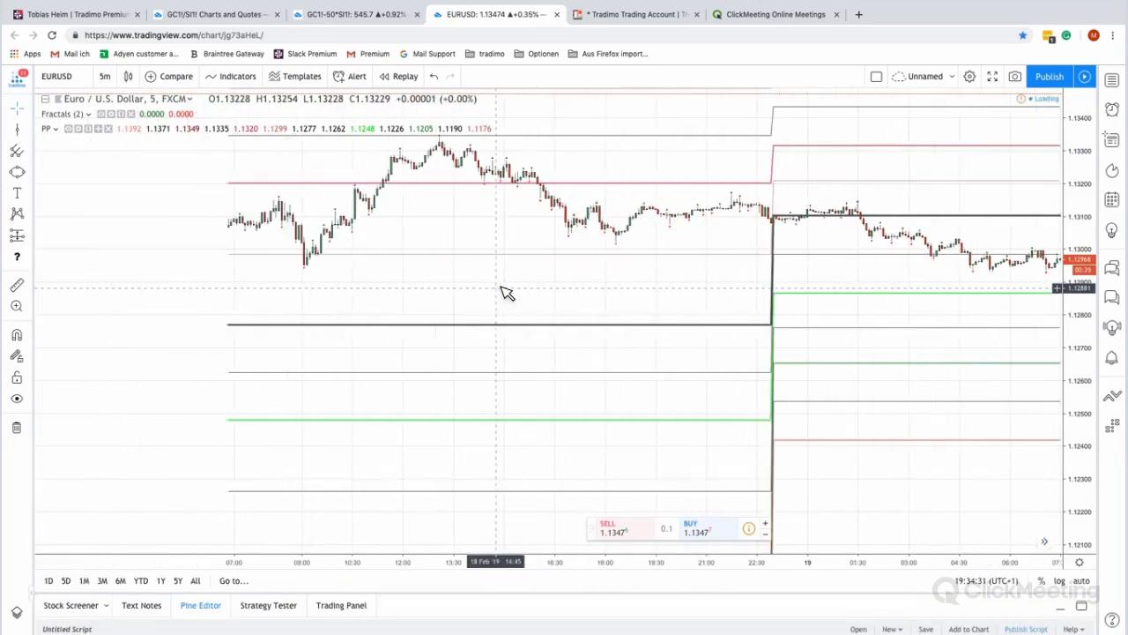
pyautogui.scroll(-6, 505, 293)
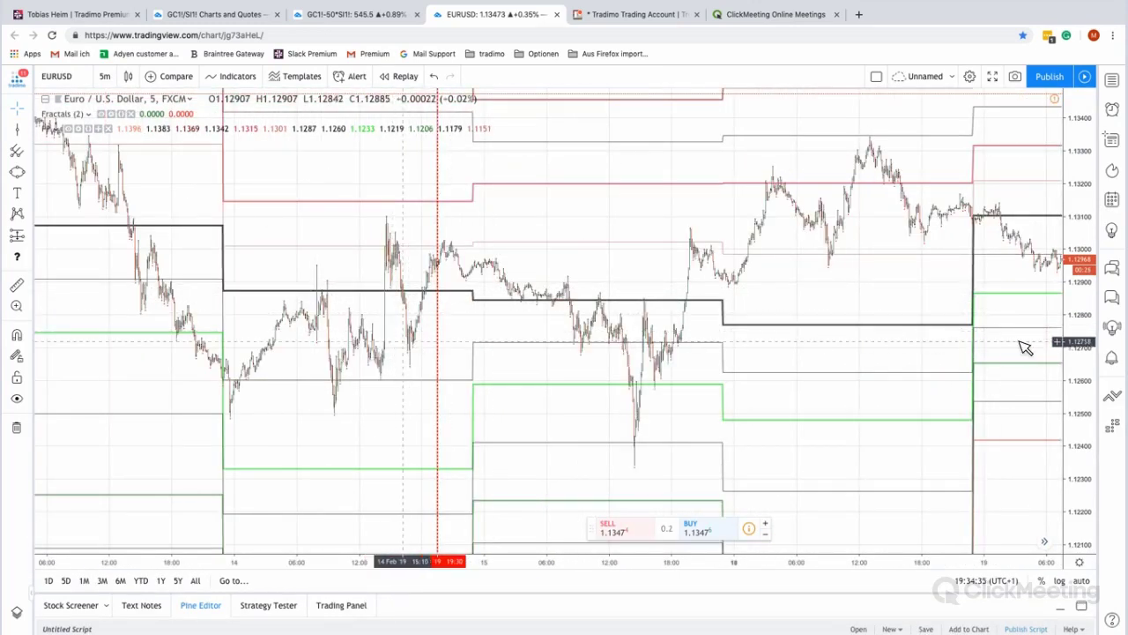
pyautogui.hscroll(-5, 1014, 347)
pyautogui.hscroll(-2, 1000, 345)
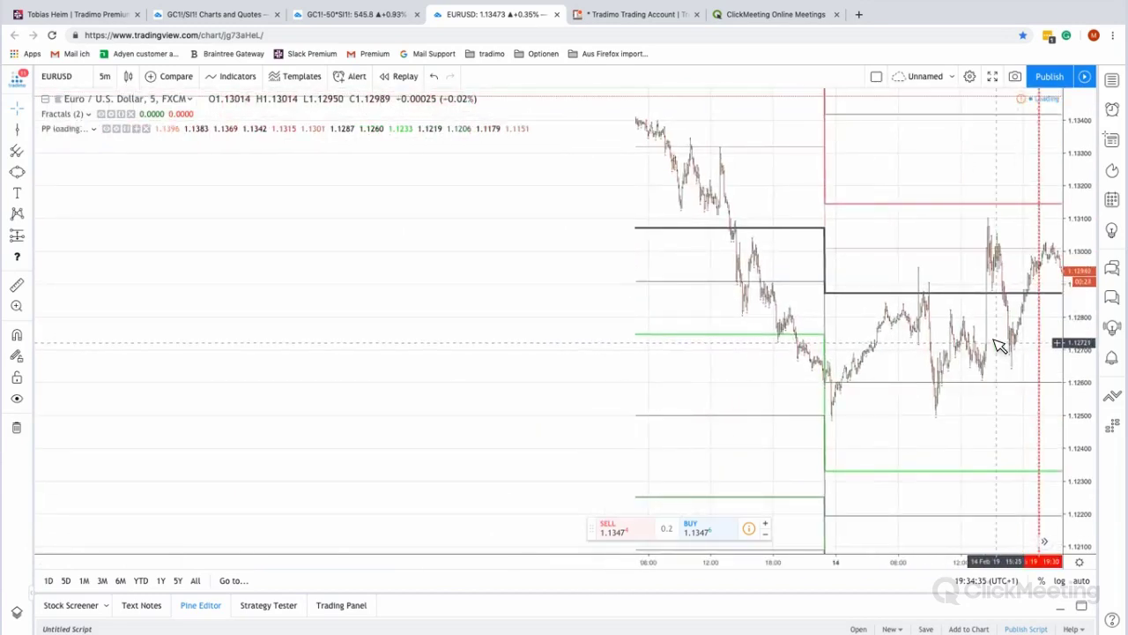
pyautogui.scroll(5, 987, 356)
pyautogui.scroll(8, 1020, 359)
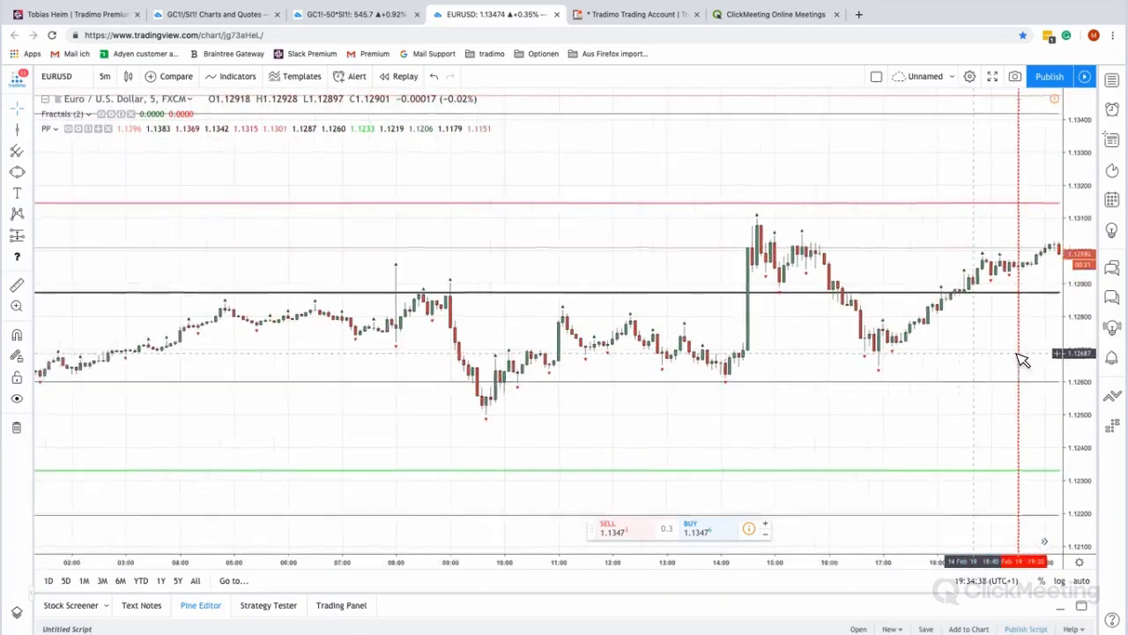
# Examine the 5-minute candles, fractals and pivot levels around the 19:30 line and onward to 21:10 on 14 February
pyautogui.scroll(3, 1021, 360)
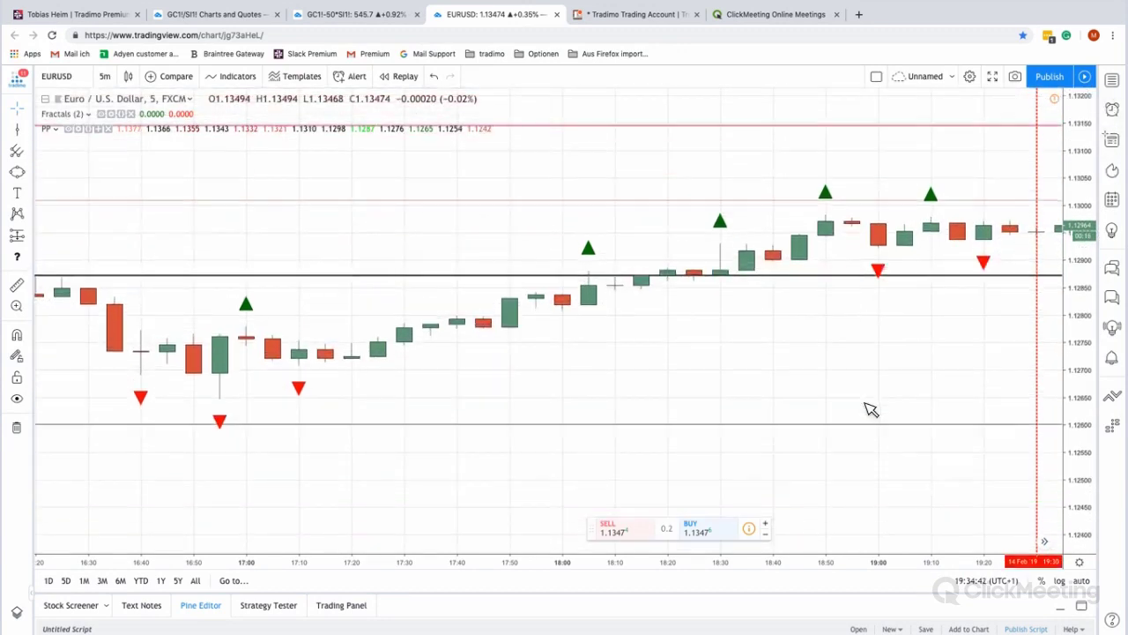
pyautogui.moveTo(1062, 458); pyautogui.dragTo(1076, 291)
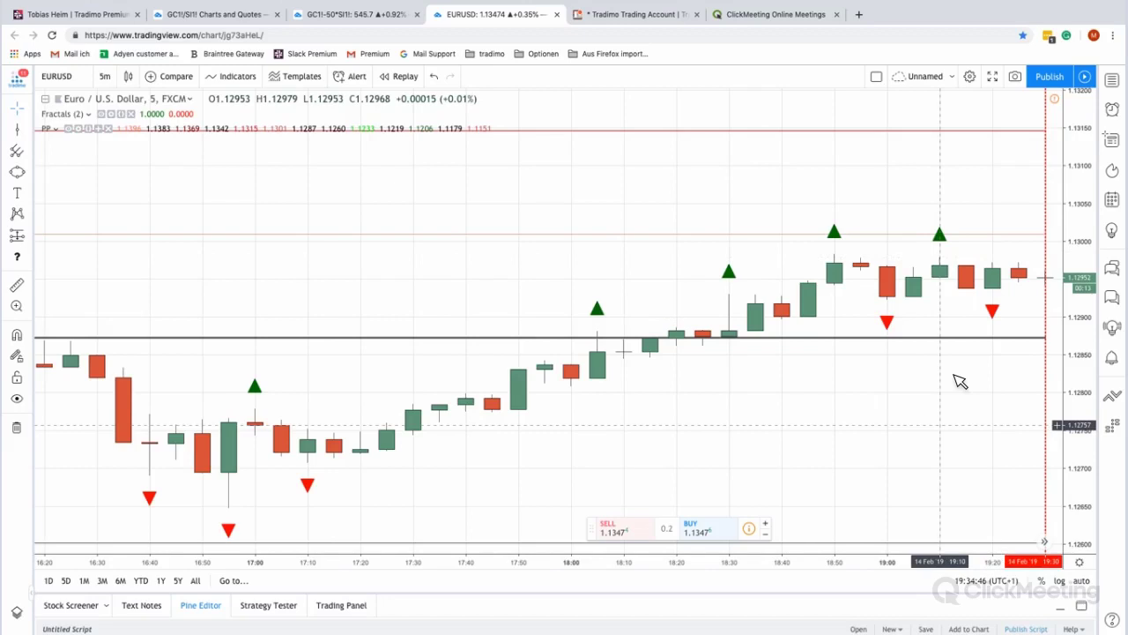
pyautogui.moveTo(958, 381); pyautogui.dragTo(959, 382)
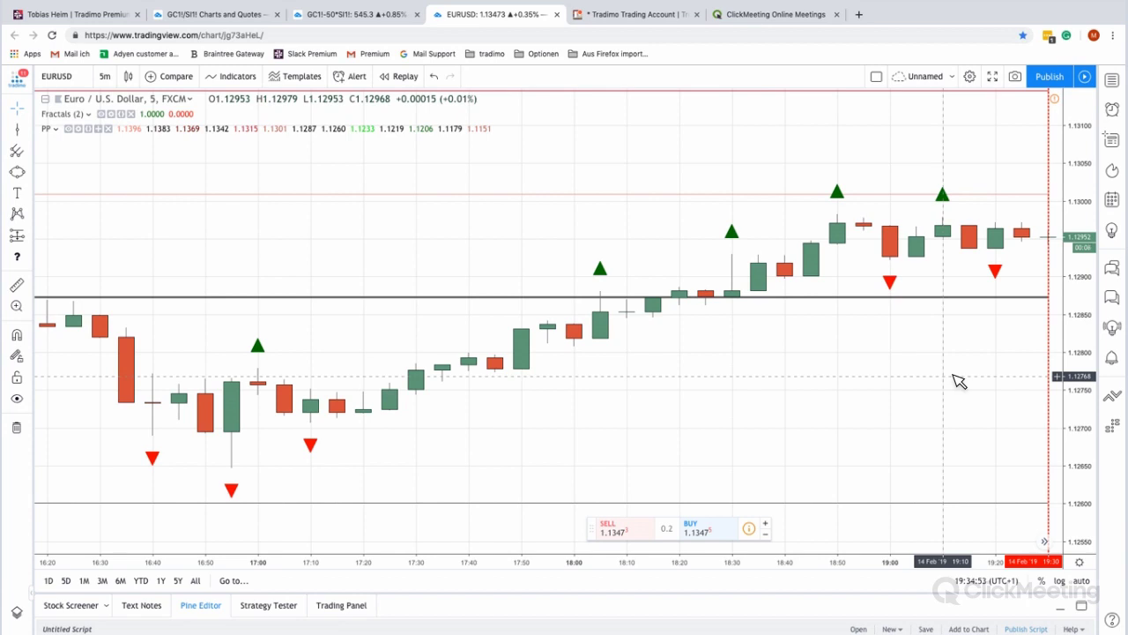
pyautogui.moveTo(922, 379); pyautogui.dragTo(632, 413)
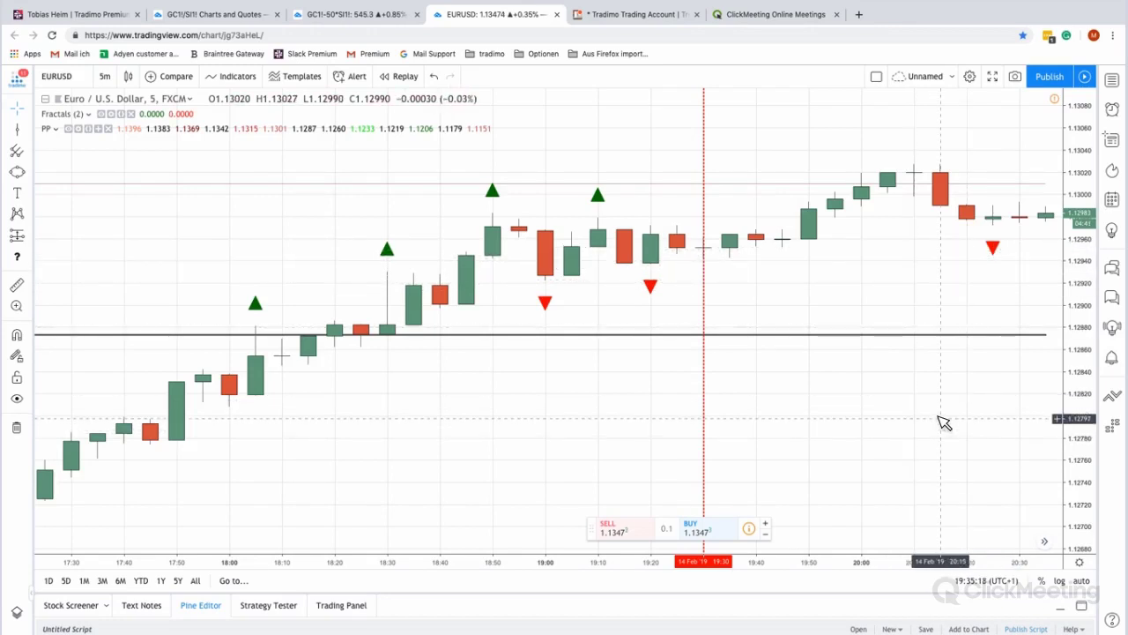
pyautogui.hscroll(4, 928, 421)
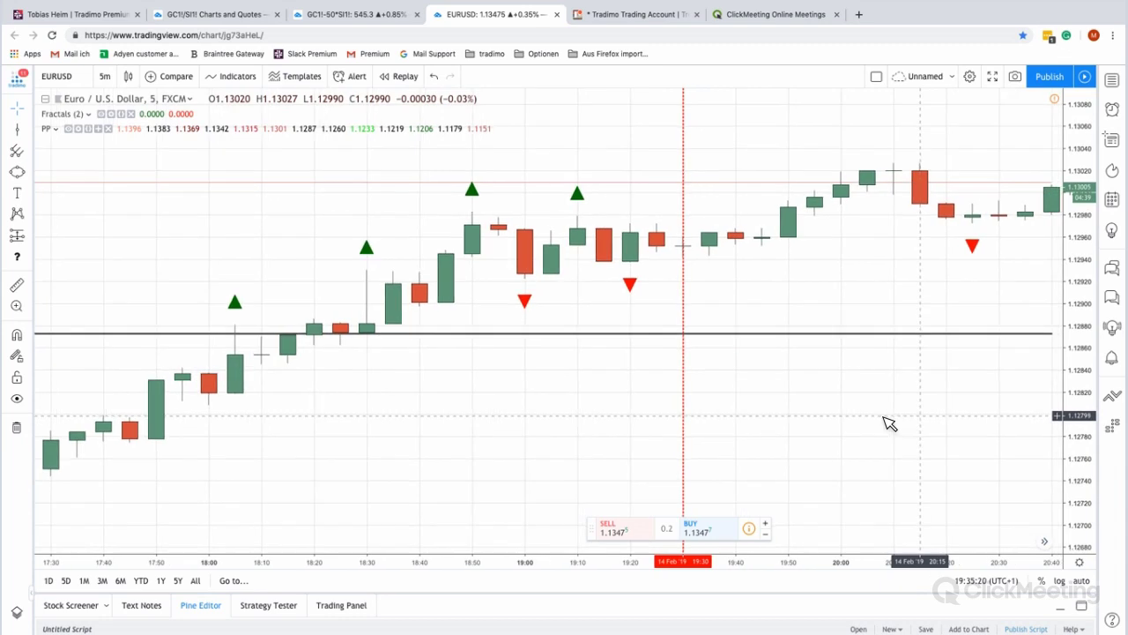
pyautogui.hscroll(5, 856, 432)
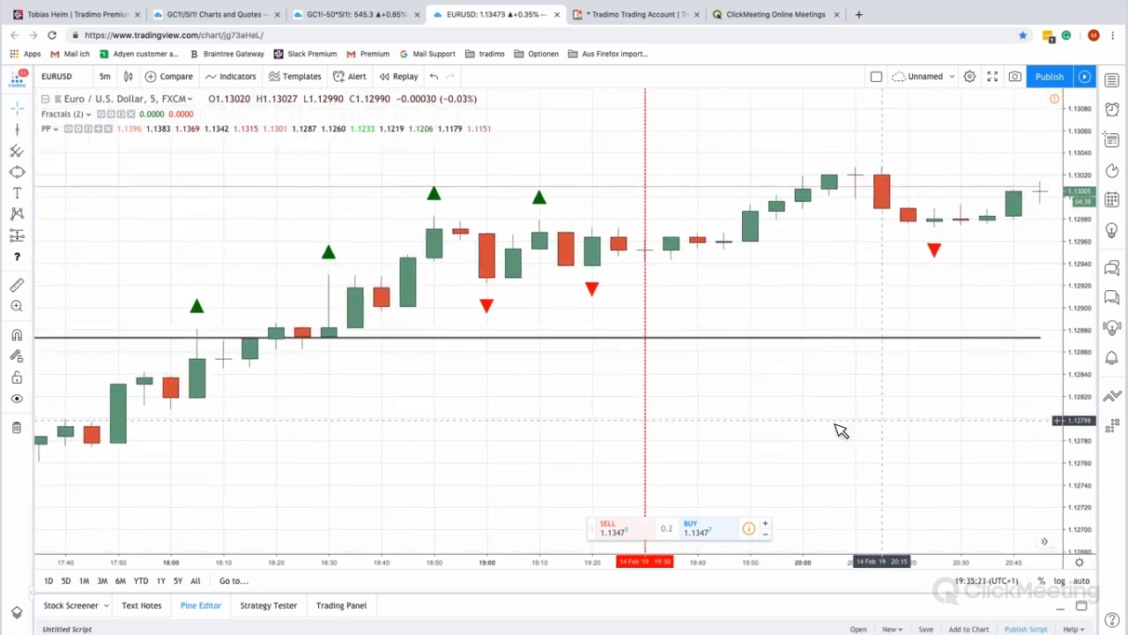
pyautogui.hscroll(5, 810, 434)
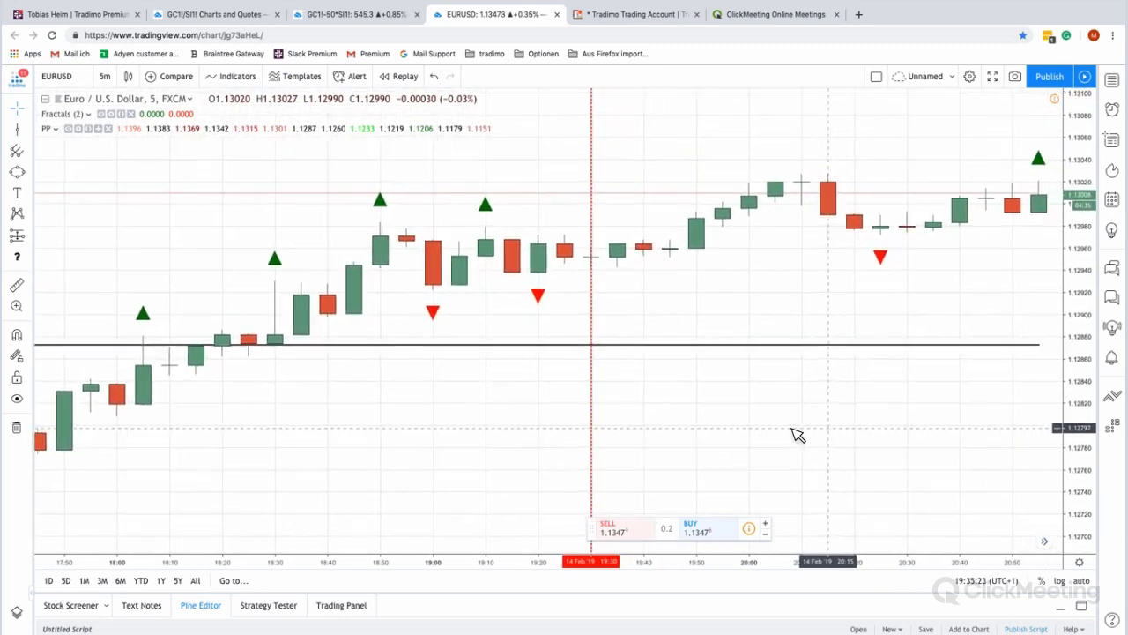
pyautogui.hscroll(1, 785, 435)
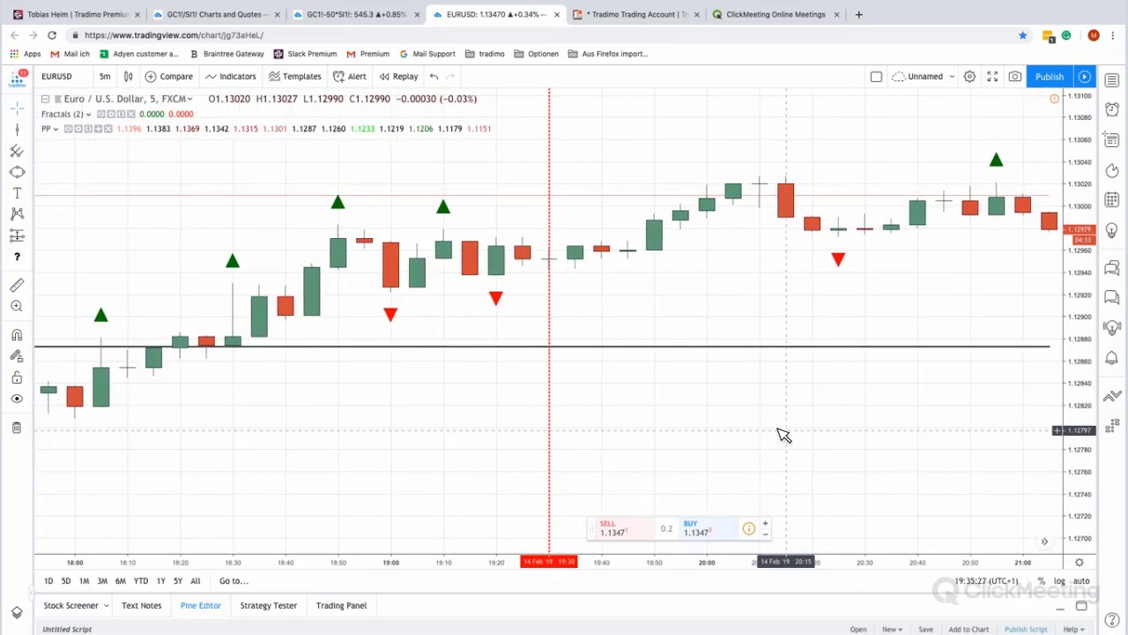
pyautogui.hscroll(2, 773, 433)
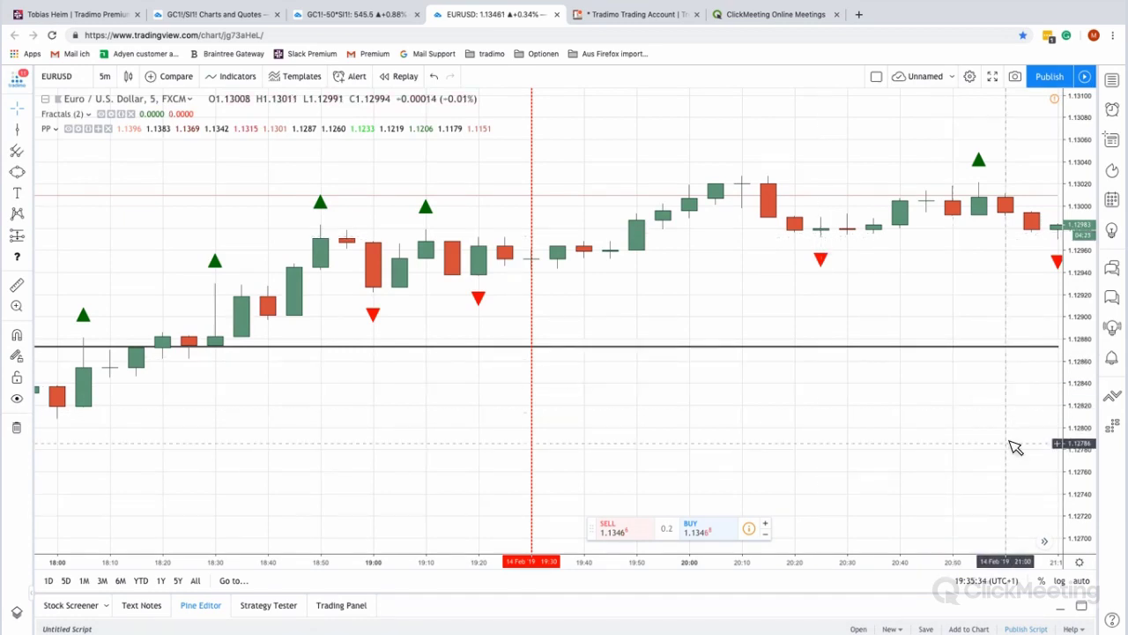
pyautogui.hscroll(2, 956, 414)
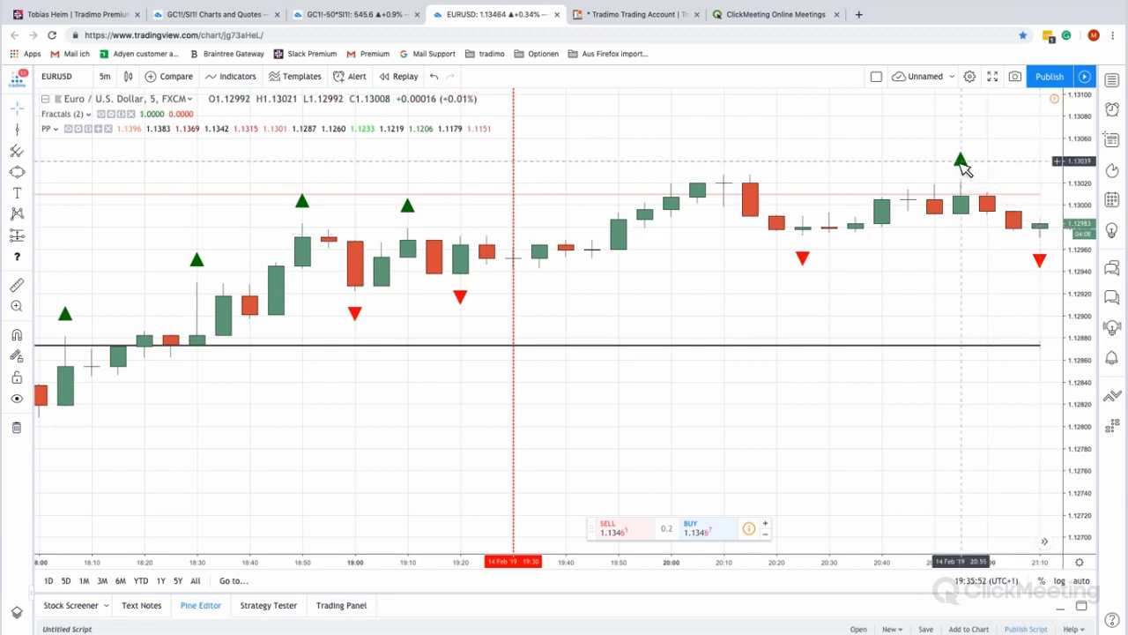
# Place a horizontal ray at the 20:55 fractal high, price 1.13021, and colour it blue
pyautogui.click(30, 130)
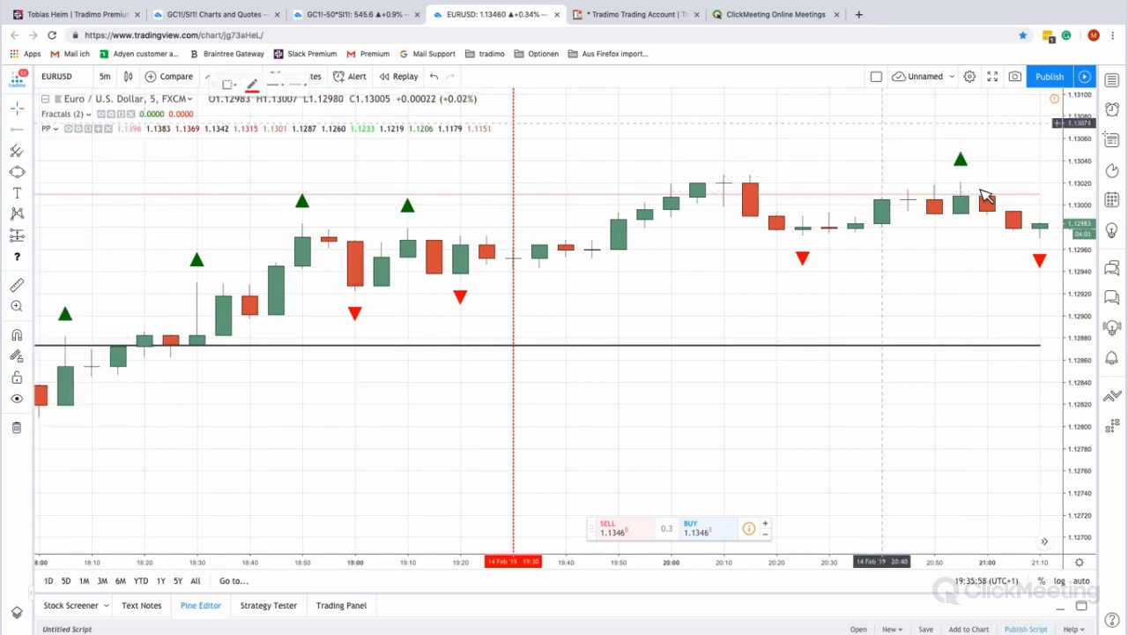
pyautogui.click(85, 224)
pyautogui.click(961, 180)
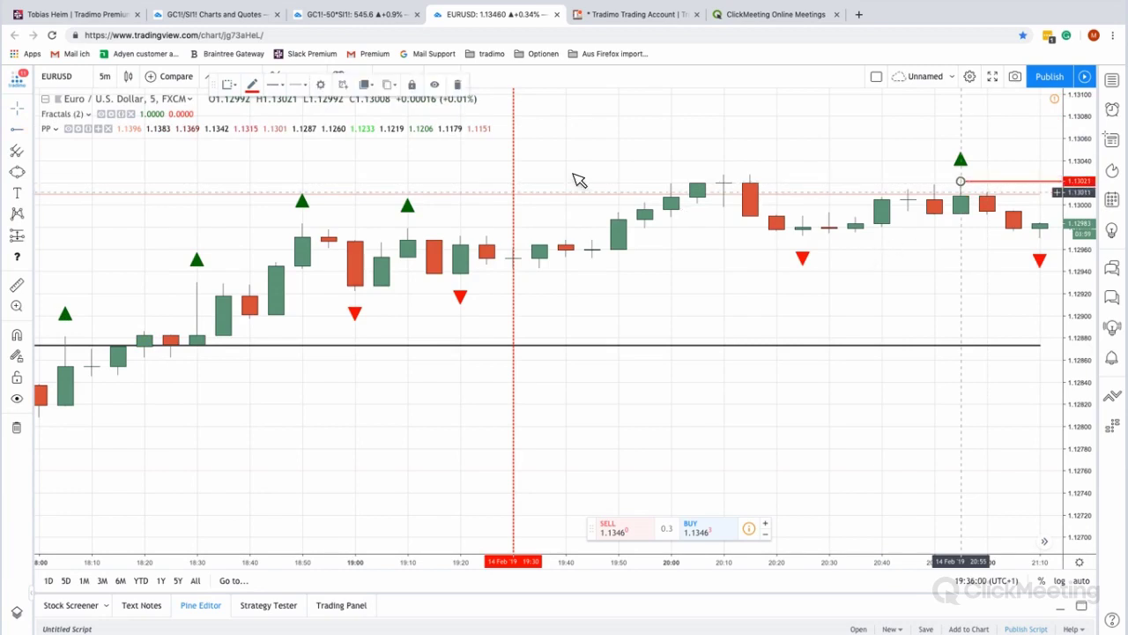
pyautogui.click(256, 85)
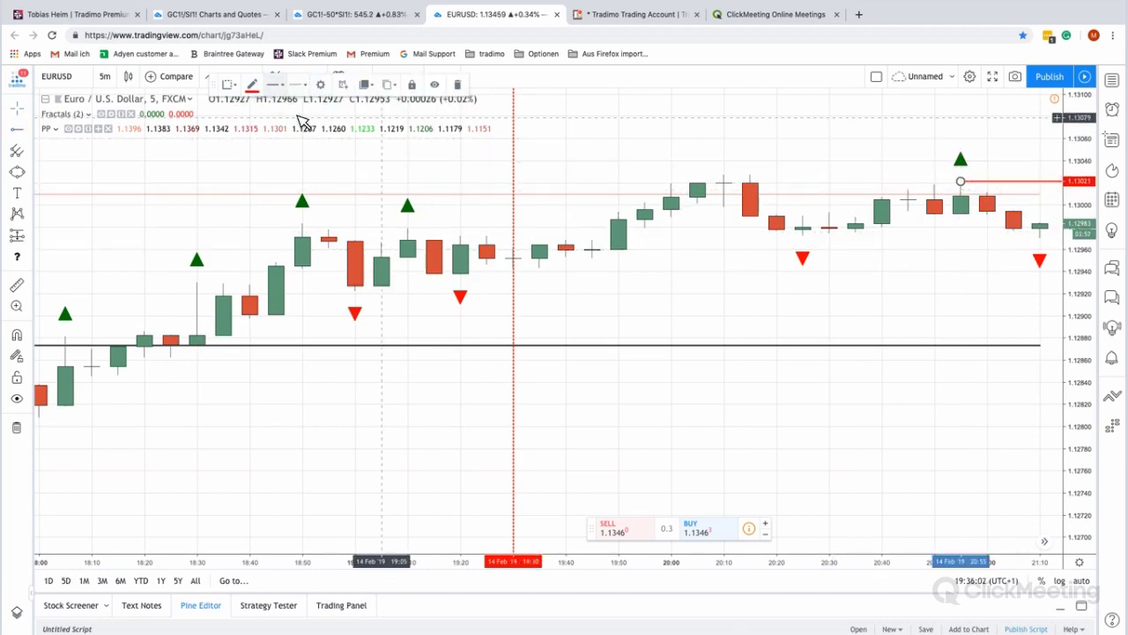
pyautogui.click(327, 118)
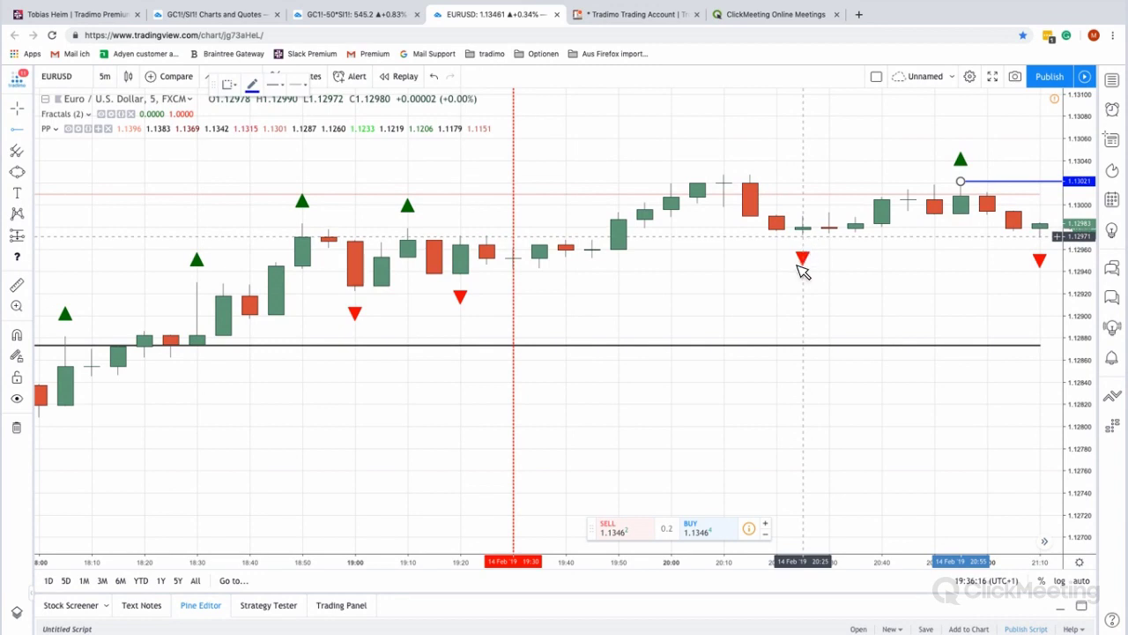
# Place a second horizontal ray at the 20:25 fractal low, price 1.12971, and colour it red
pyautogui.click(802, 265)
pyautogui.click(252, 84)
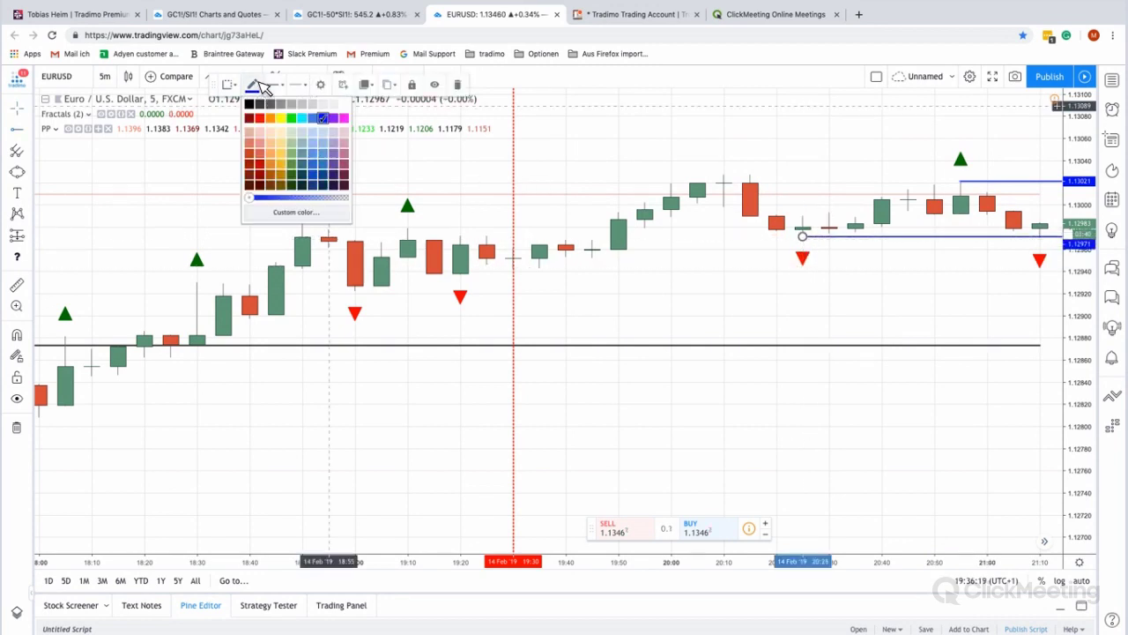
pyautogui.click(264, 118)
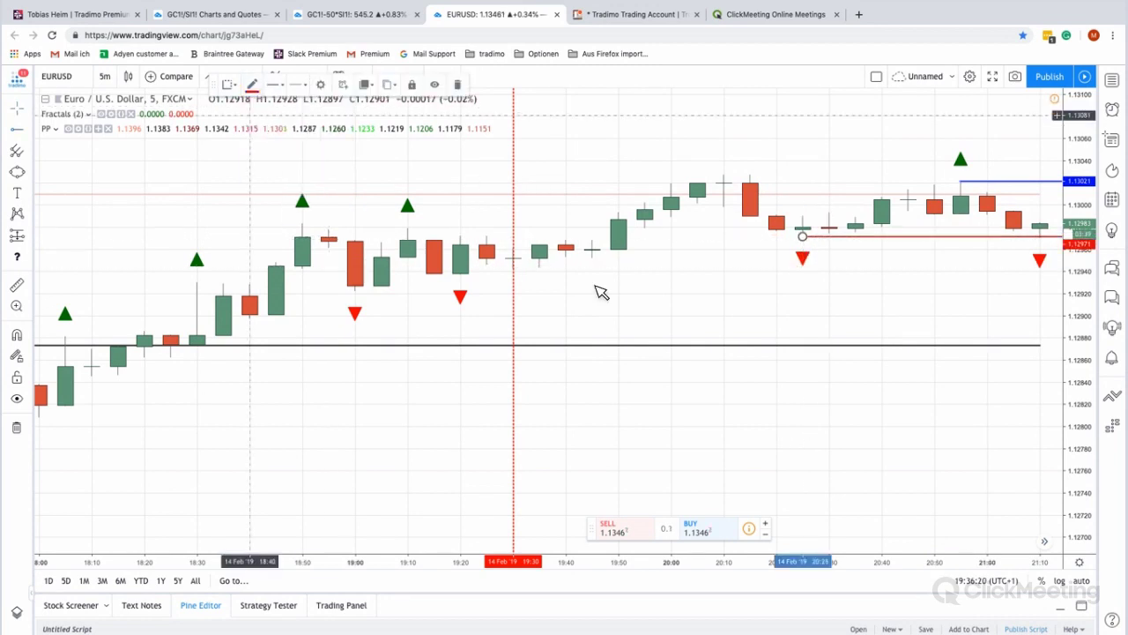
pyautogui.click(667, 326)
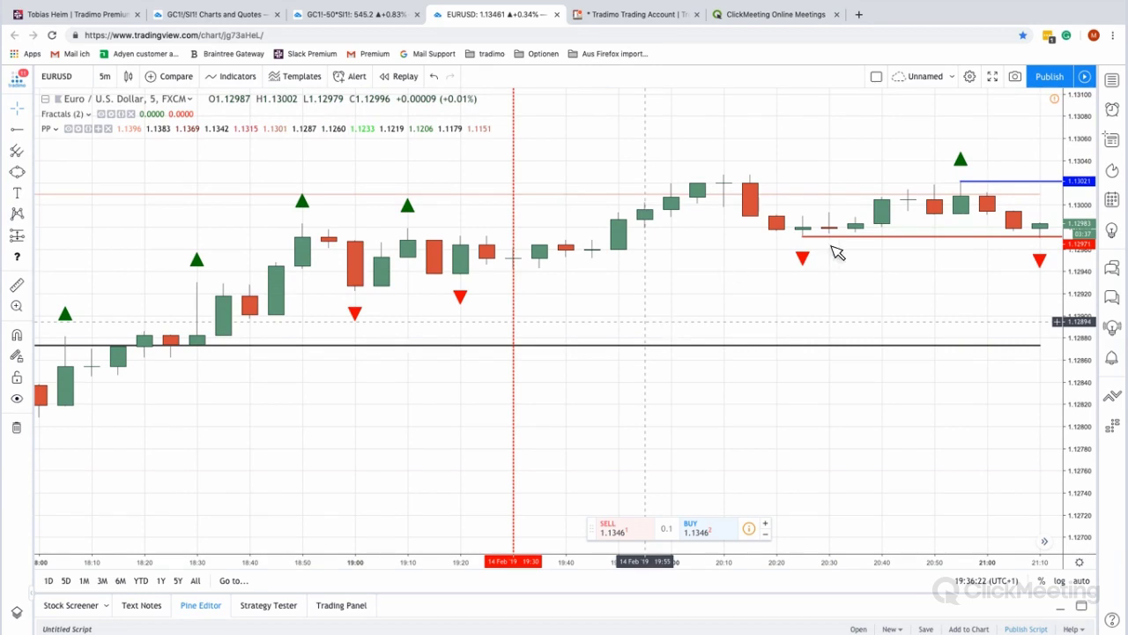
# Place a horizontal ray on the red pivot level above the candles at 1.13146, starting at 20:45, and colour it green
pyautogui.moveTo(1091, 238); pyautogui.dragTo(1086, 276)
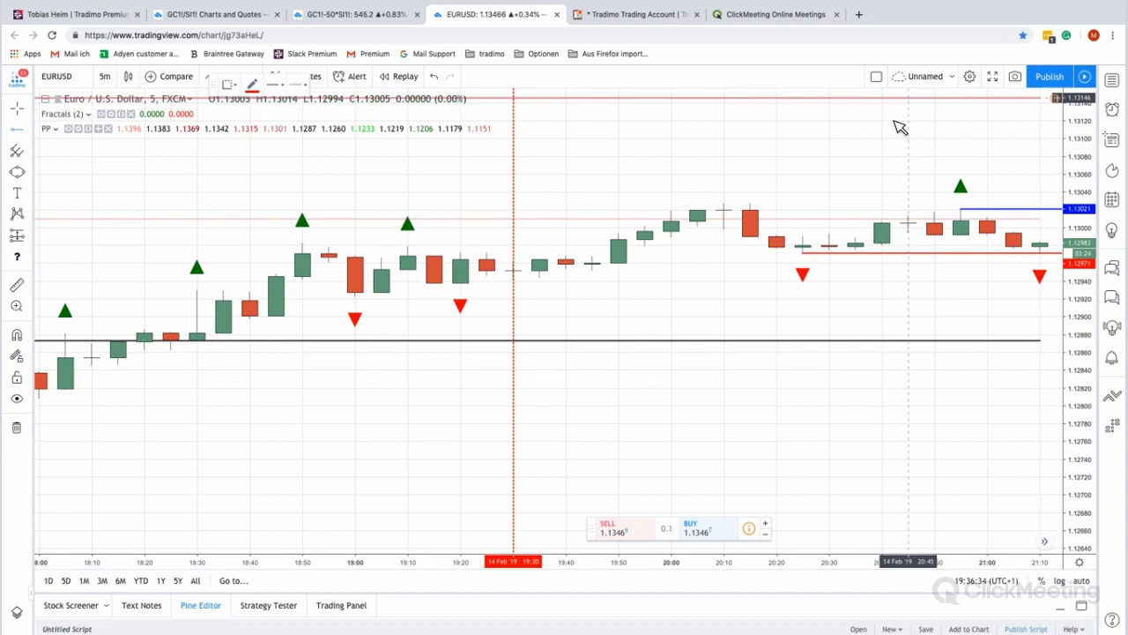
pyautogui.doubleClick(908, 97)
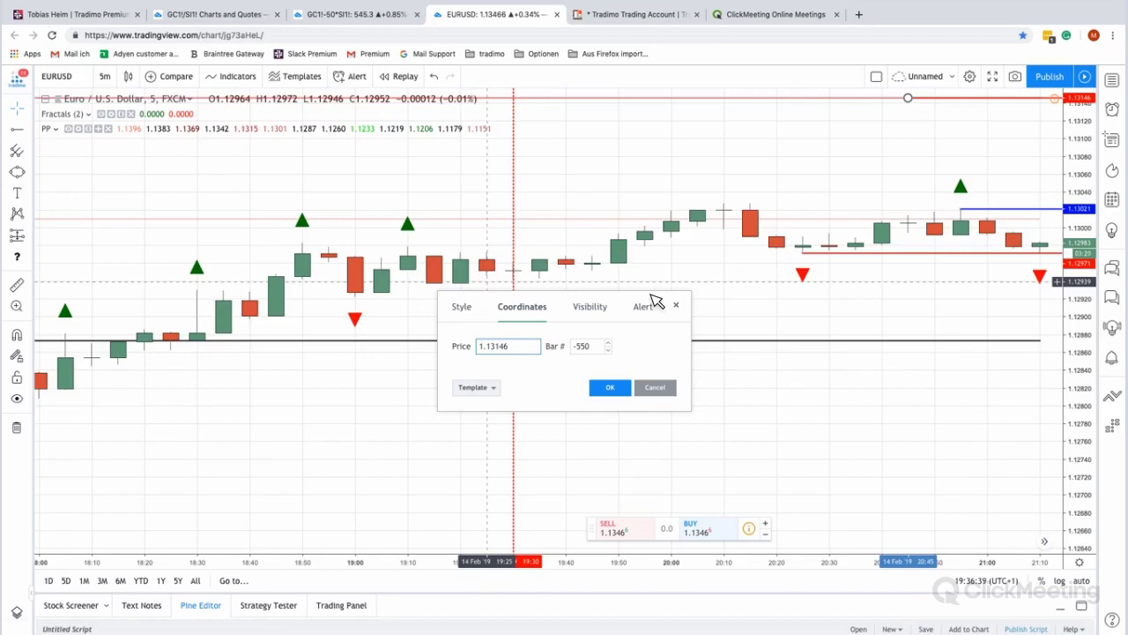
pyautogui.press('Escape')
pyautogui.click(262, 89)
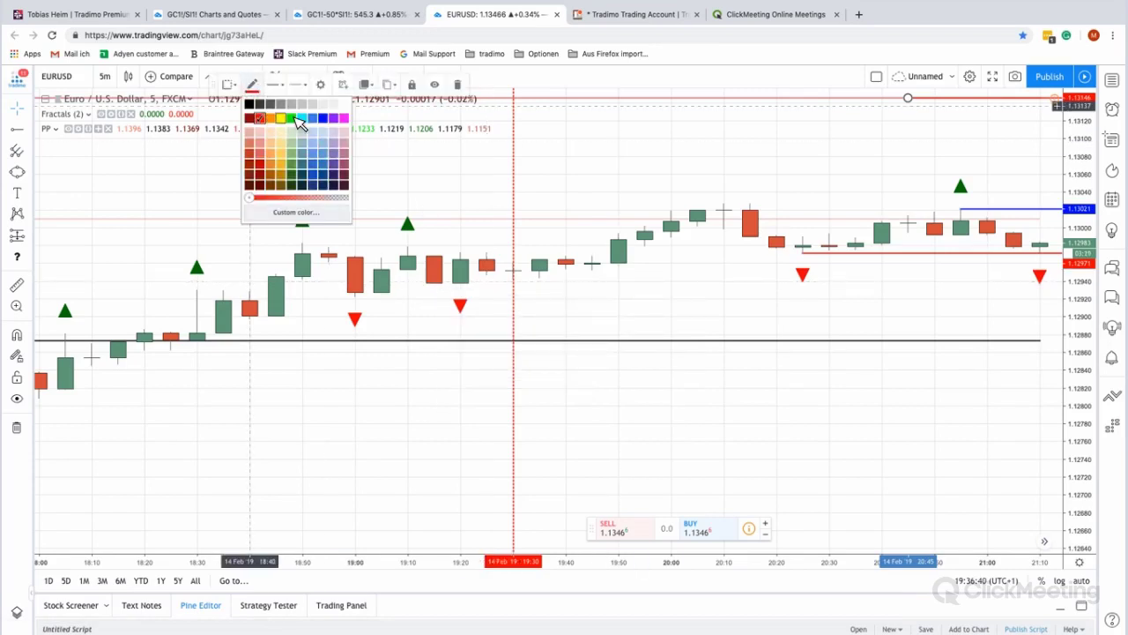
pyautogui.click(298, 116)
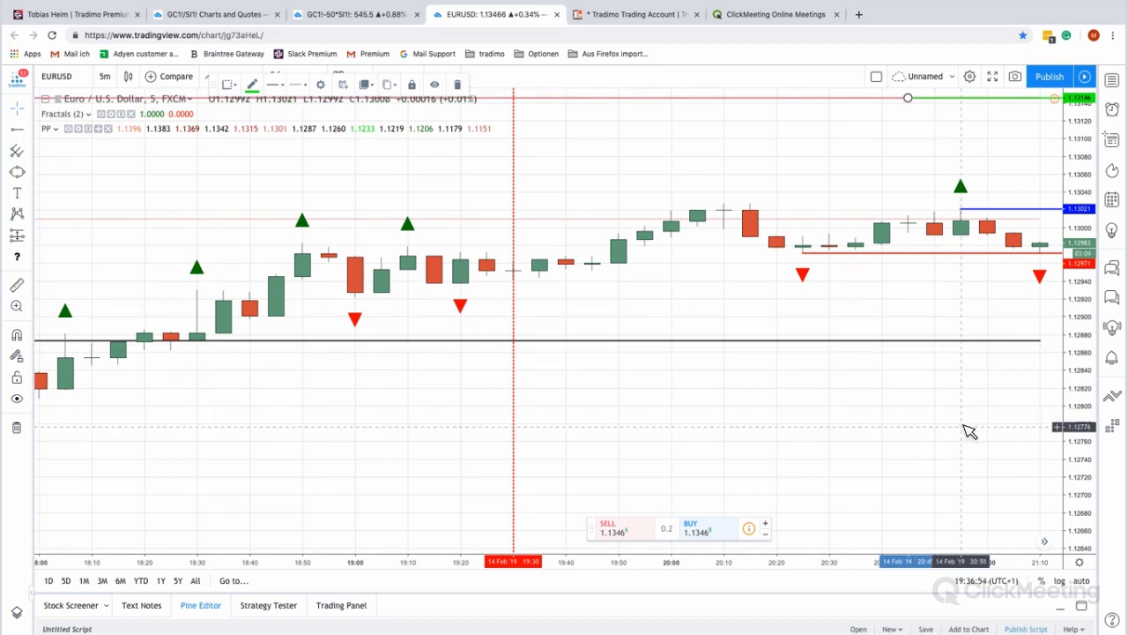
# Move the red ray to the 21:10 fractal low at 1.12965 and the blue ray to the 21:20 fractal high at 1.12999
pyautogui.moveTo(958, 429); pyautogui.dragTo(922, 446)
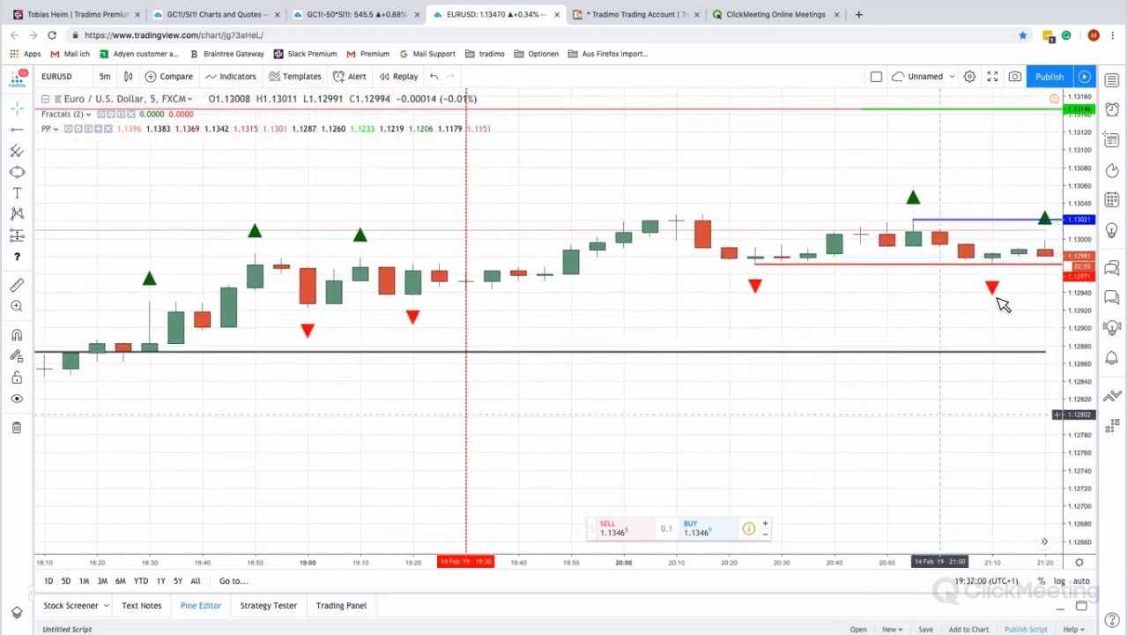
pyautogui.hscroll(2, 1032, 308)
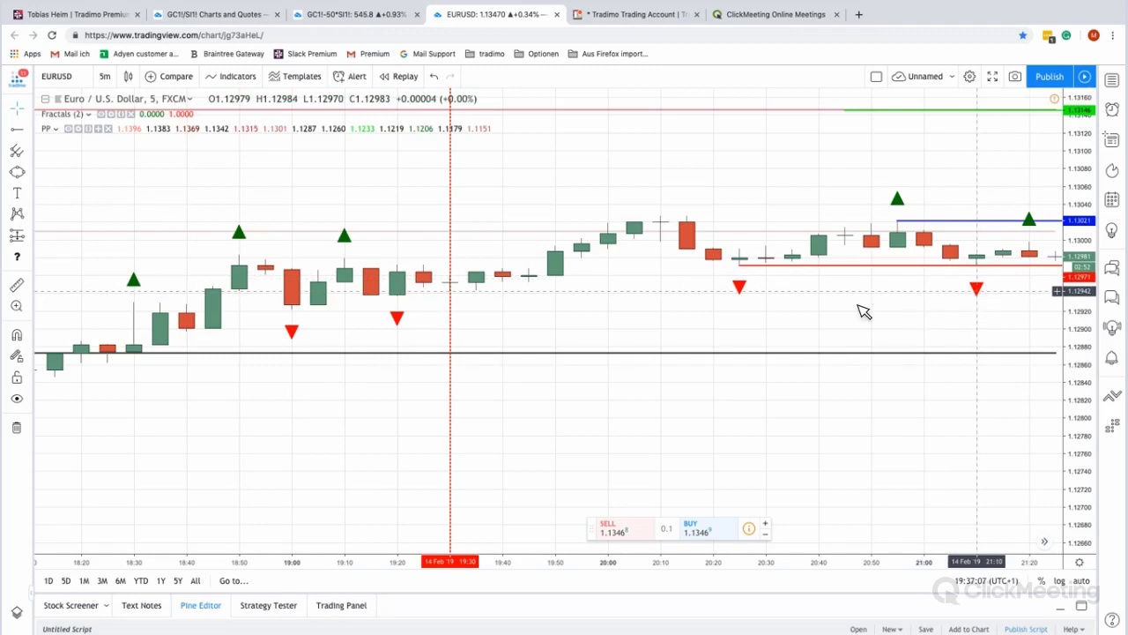
pyautogui.moveTo(747, 269); pyautogui.dragTo(979, 274)
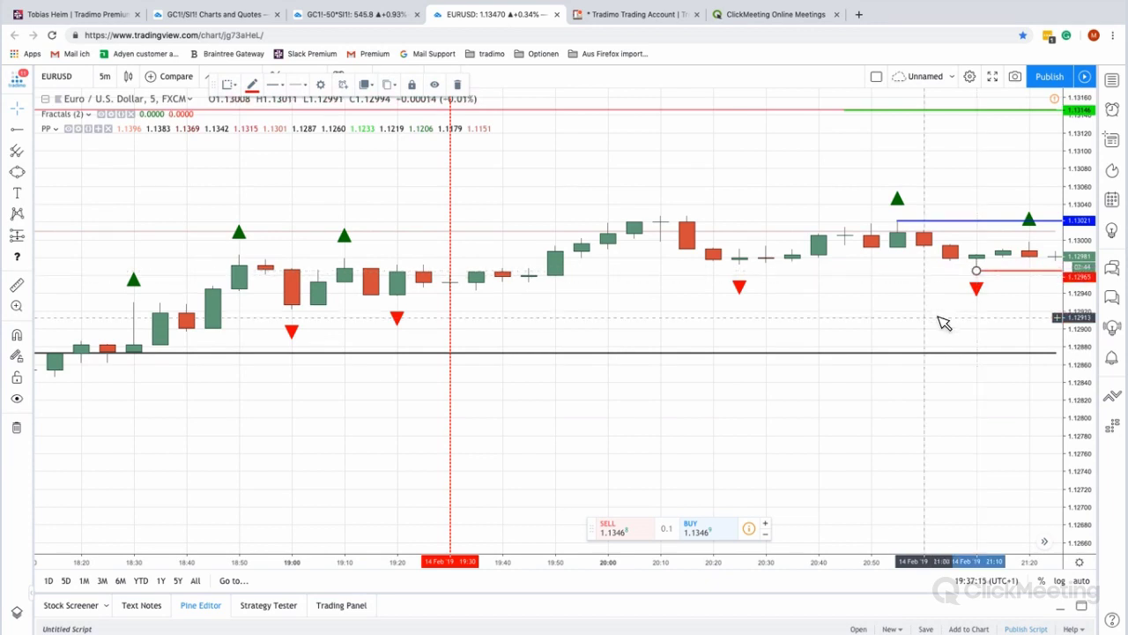
pyautogui.click(864, 495)
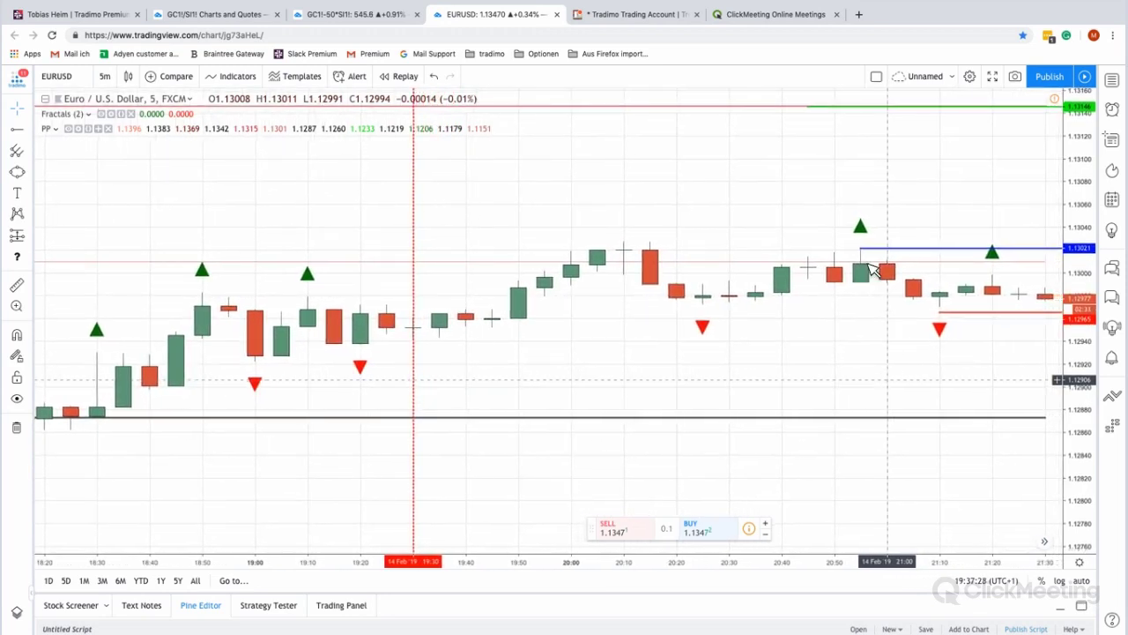
pyautogui.moveTo(873, 252); pyautogui.dragTo(991, 273)
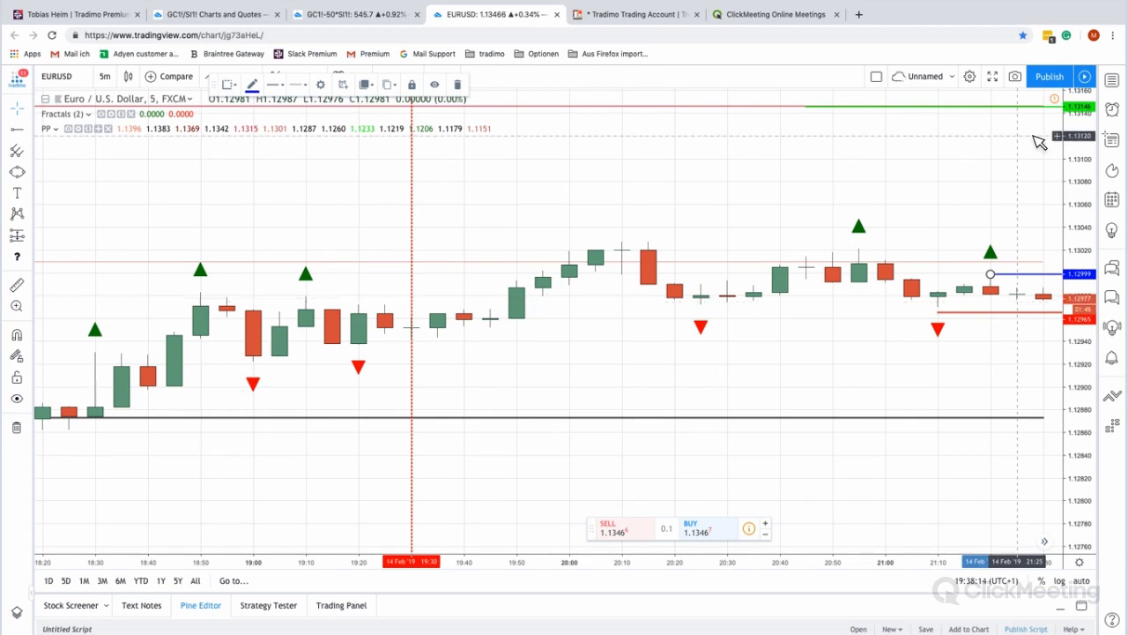
pyautogui.click(1018, 201)
# Follow the candles up to 22:35 and move the red ray to the 22:20 fractal low at 1.12904
pyautogui.hscroll(3, 1005, 202)
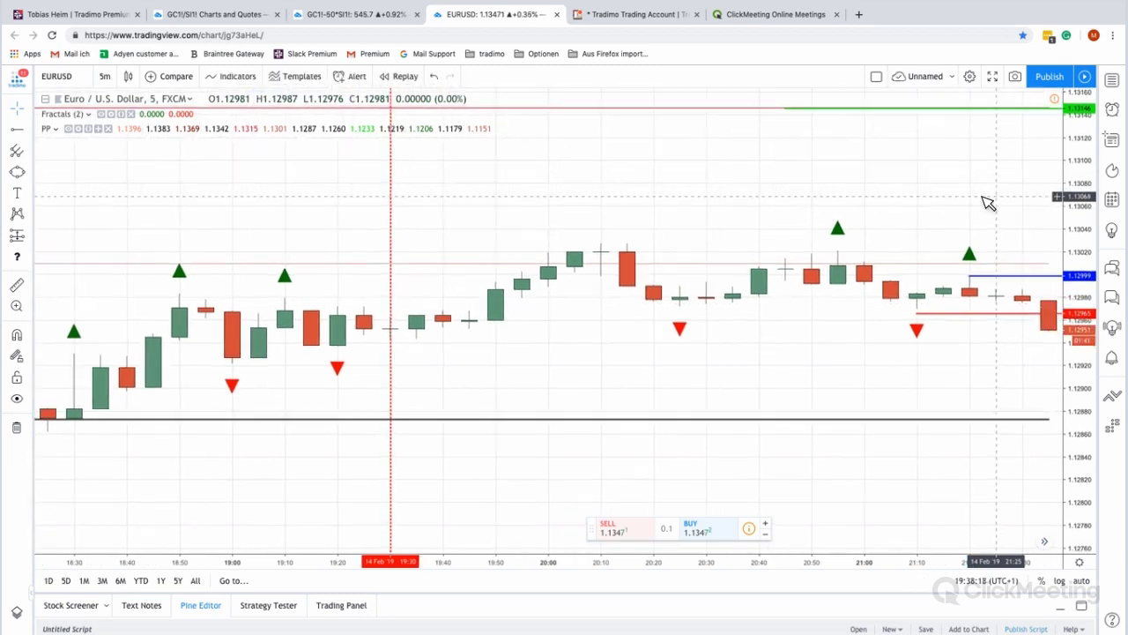
pyautogui.hscroll(4, 969, 202)
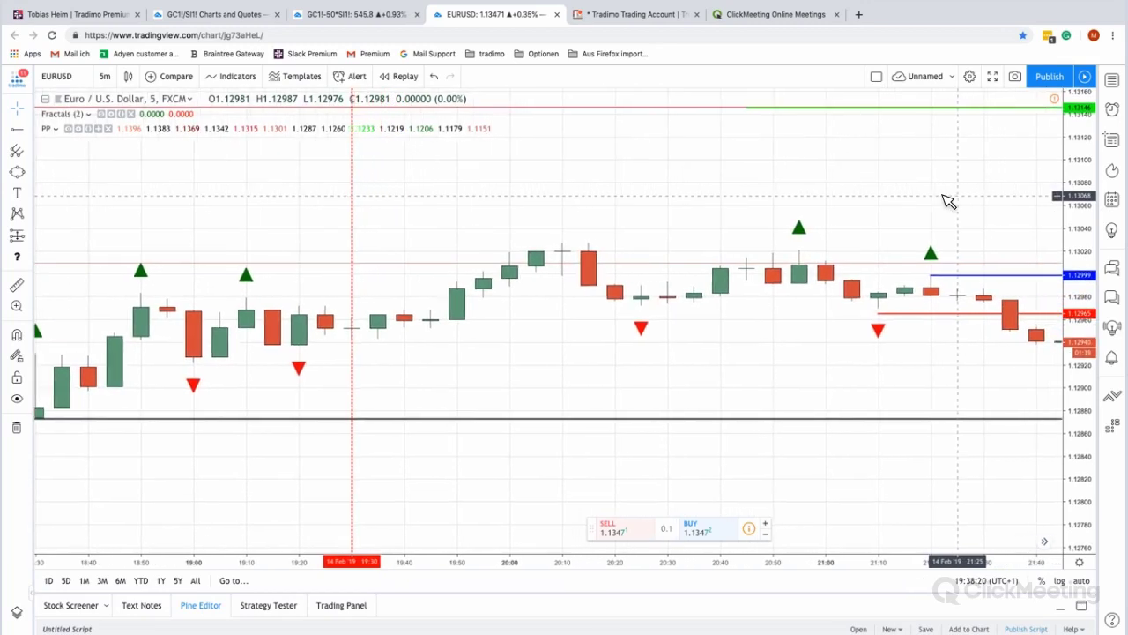
pyautogui.moveTo(912, 201); pyautogui.dragTo(843, 201)
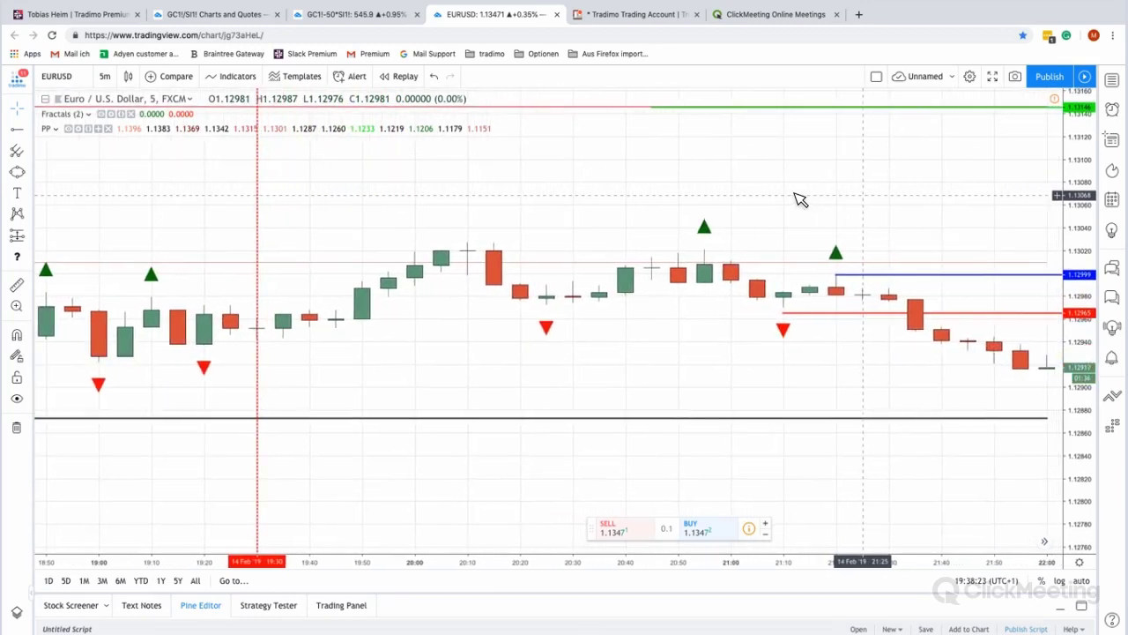
pyautogui.hscroll(5, 773, 202)
pyautogui.hscroll(3, 738, 201)
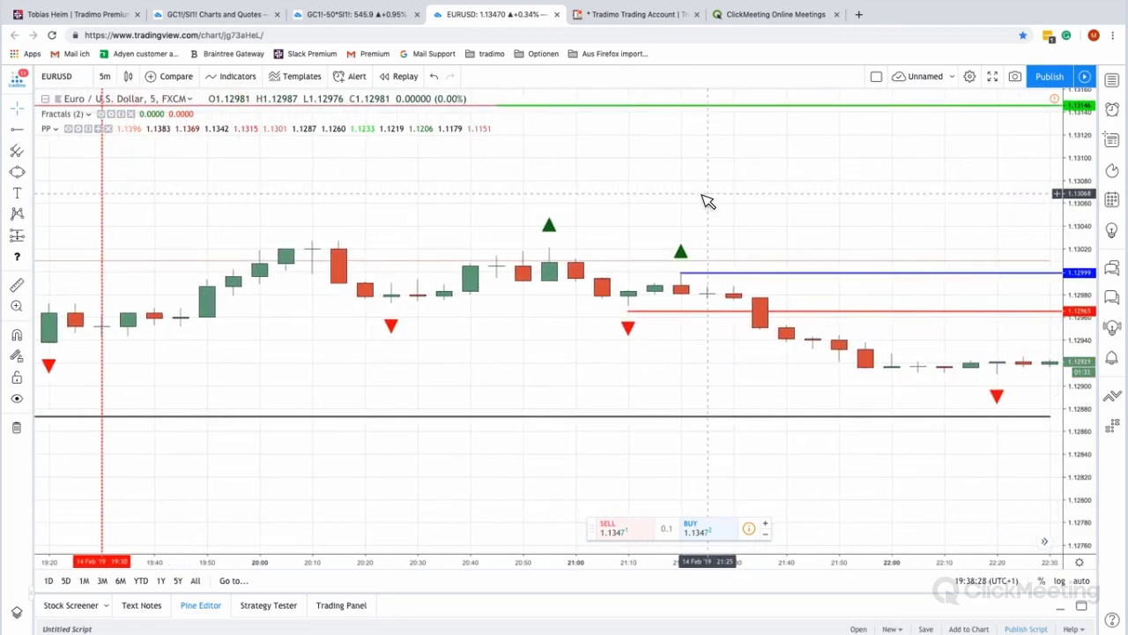
pyautogui.hscroll(1, 707, 202)
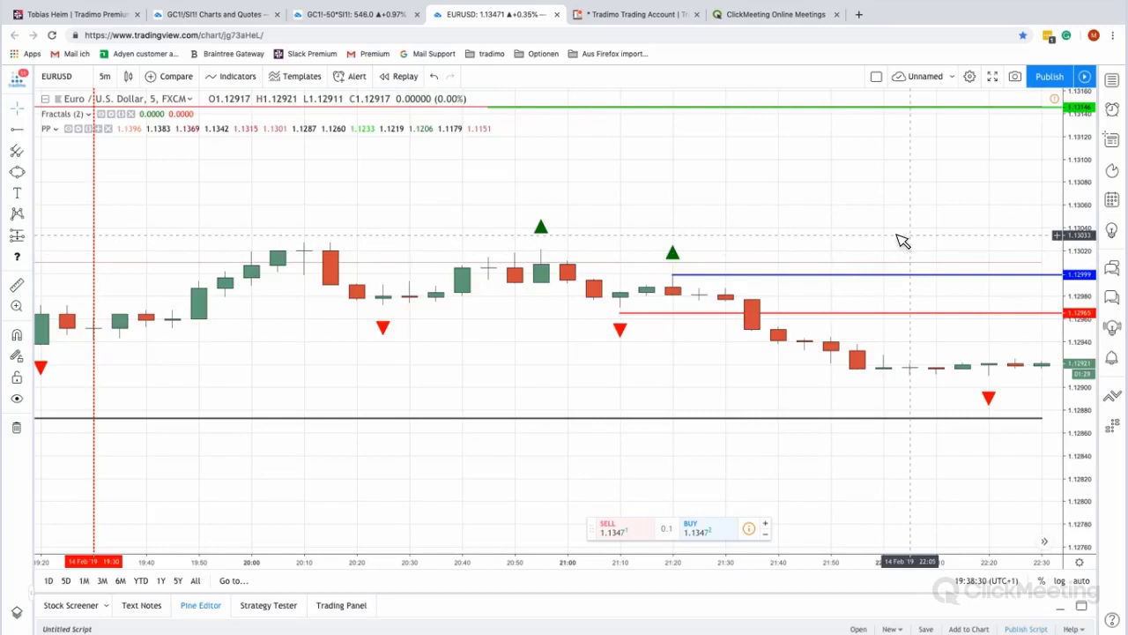
pyautogui.hscroll(1, 906, 273)
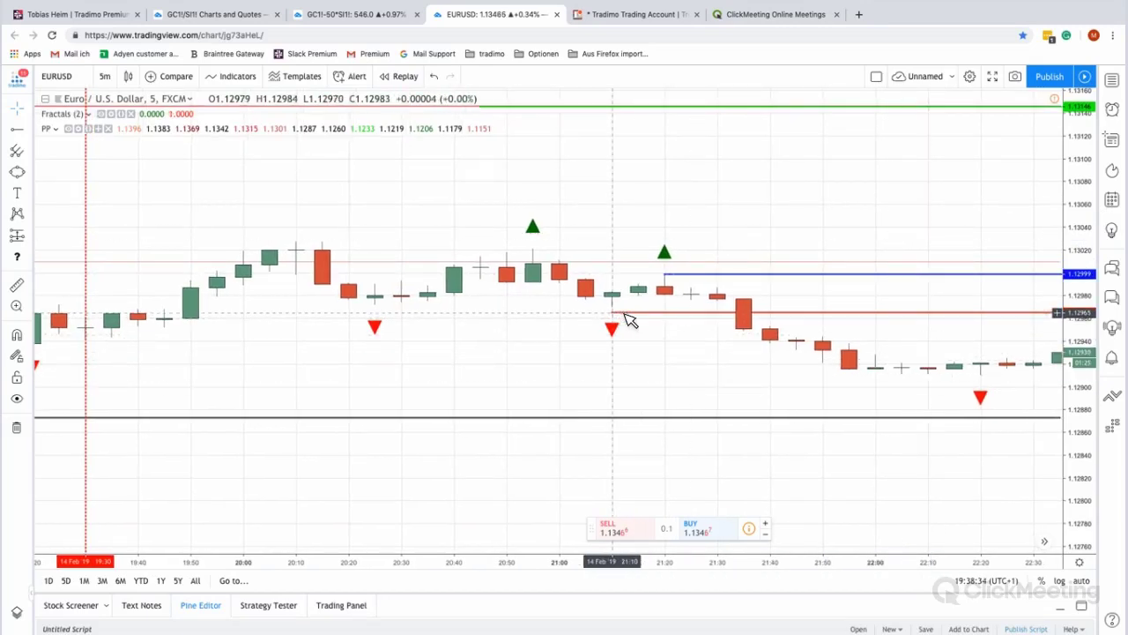
pyautogui.moveTo(629, 319)
pyautogui.mouseDown()
pyautogui.moveTo(925, 396)
pyautogui.moveTo(982, 385)
pyautogui.mouseUp()
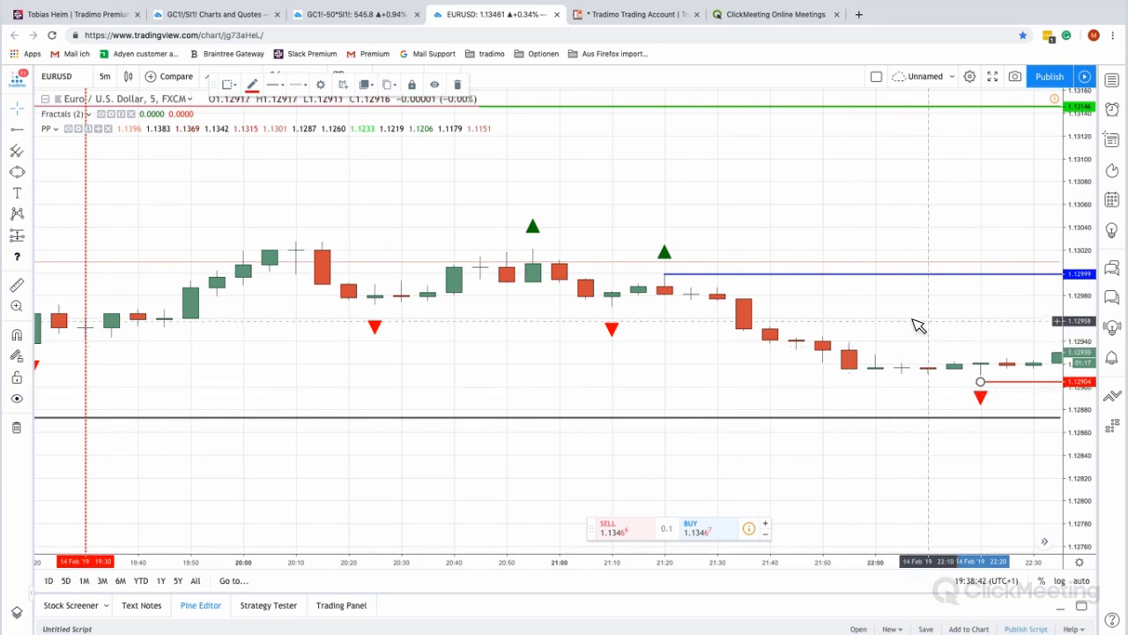
pyautogui.click(884, 325)
# Move the blue ray to the 23:10 fractal high at 1.12962 and the green ray to the pivot level above it at 1.13022
pyautogui.hscroll(3, 867, 325)
pyautogui.hscroll(5, 866, 325)
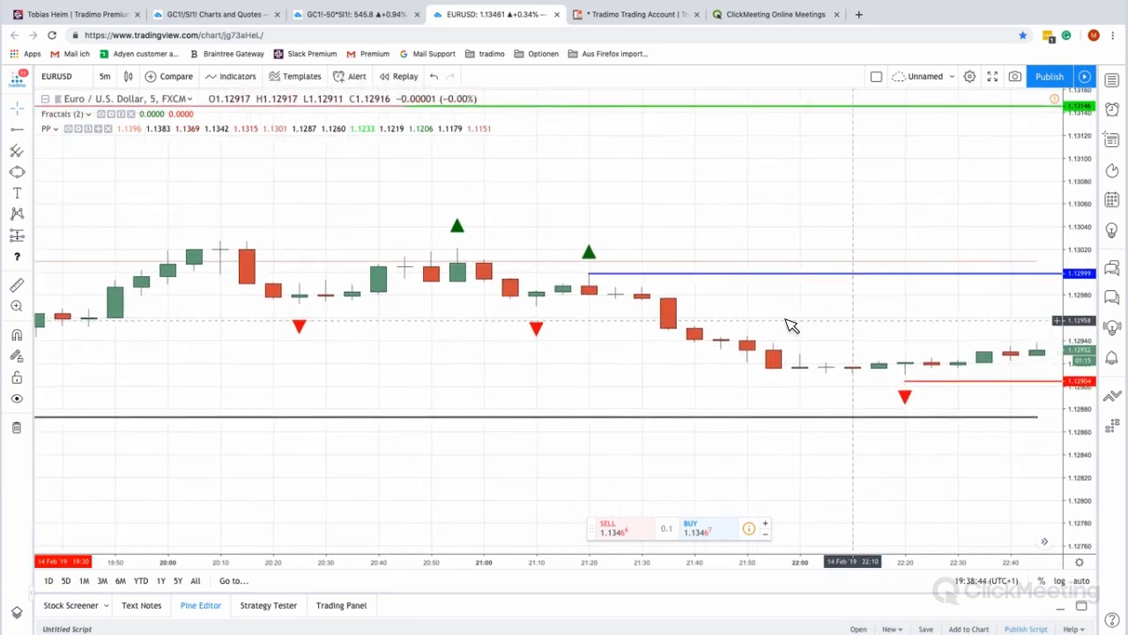
pyautogui.hscroll(5, 745, 325)
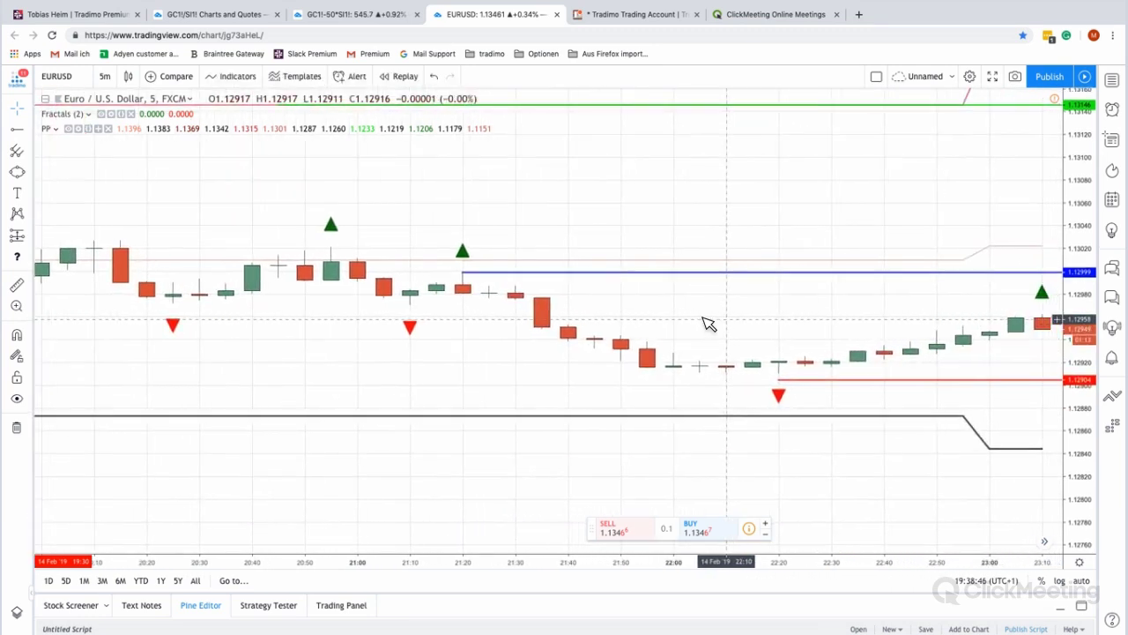
pyautogui.hscroll(3, 670, 323)
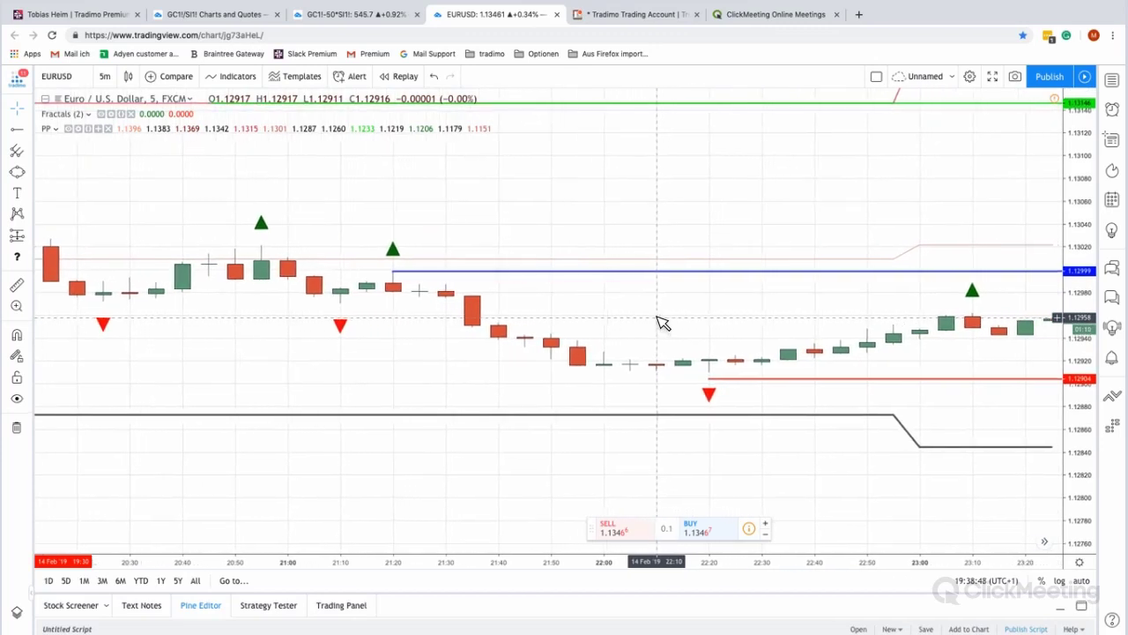
pyautogui.hscroll(1, 657, 323)
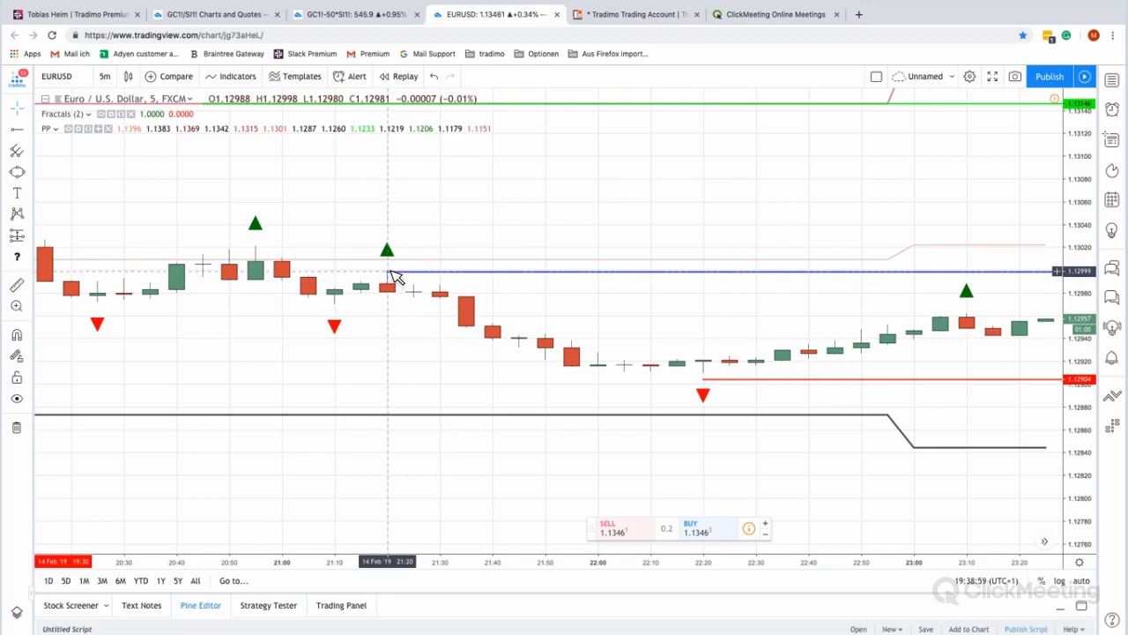
pyautogui.moveTo(388, 273)
pyautogui.mouseDown()
pyautogui.moveTo(975, 310)
pyautogui.moveTo(959, 329)
pyautogui.moveTo(967, 313)
pyautogui.mouseUp()
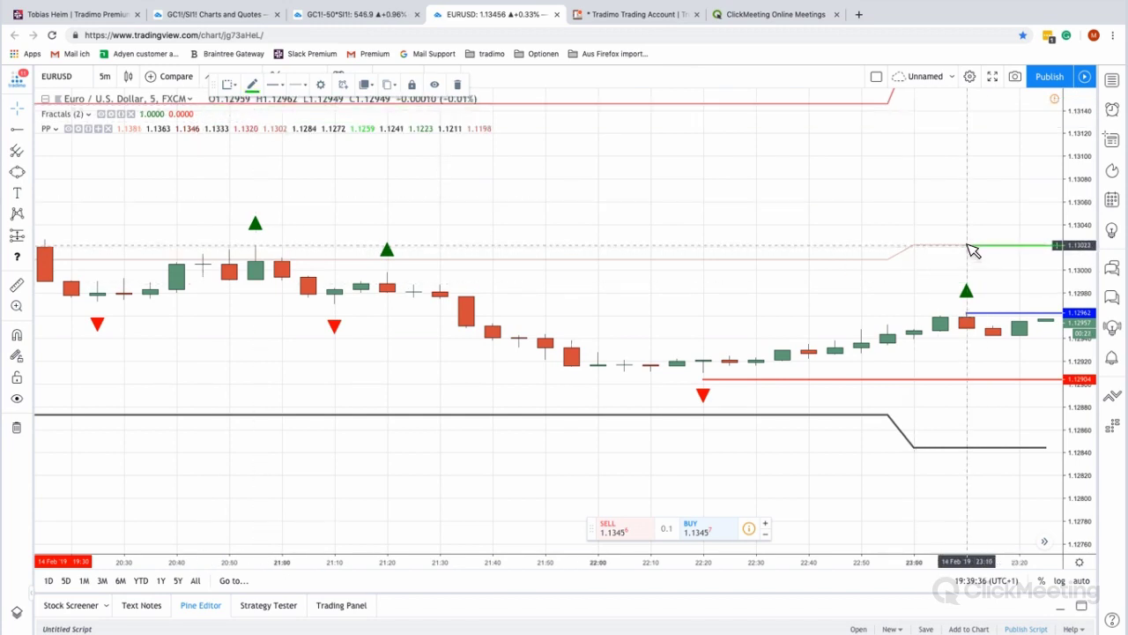
pyautogui.click(994, 499)
# Follow the candles to midnight and move the red ray to the 23:50 fractal low at 1.12923
pyautogui.moveTo(964, 496); pyautogui.dragTo(800, 499)
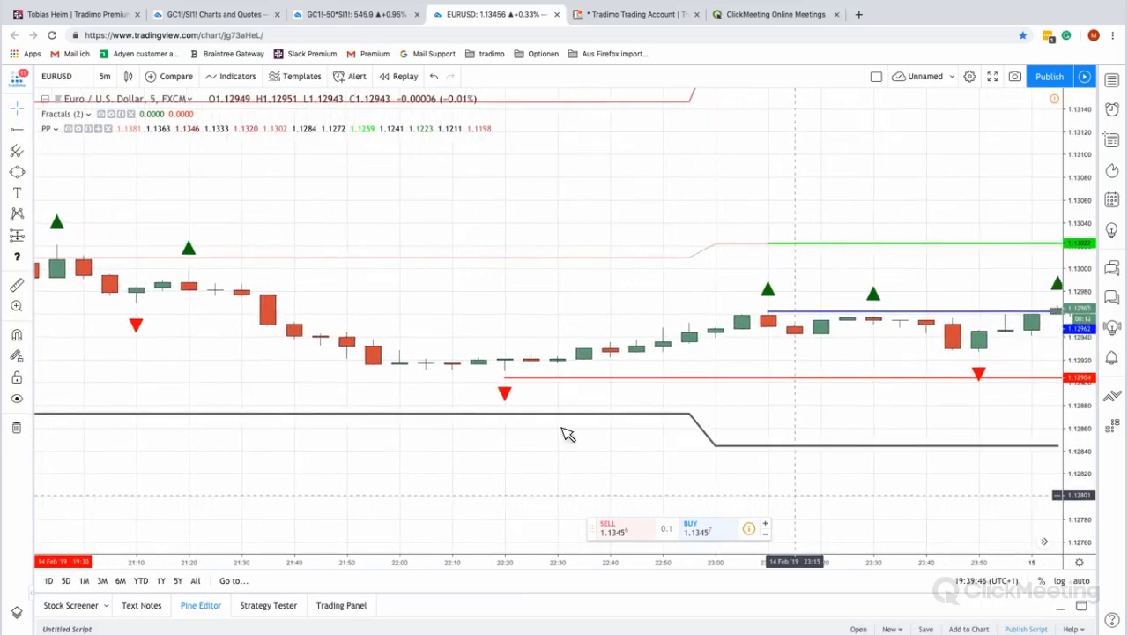
pyautogui.moveTo(509, 379)
pyautogui.mouseDown()
pyautogui.moveTo(871, 377)
pyautogui.moveTo(987, 360)
pyautogui.mouseUp()
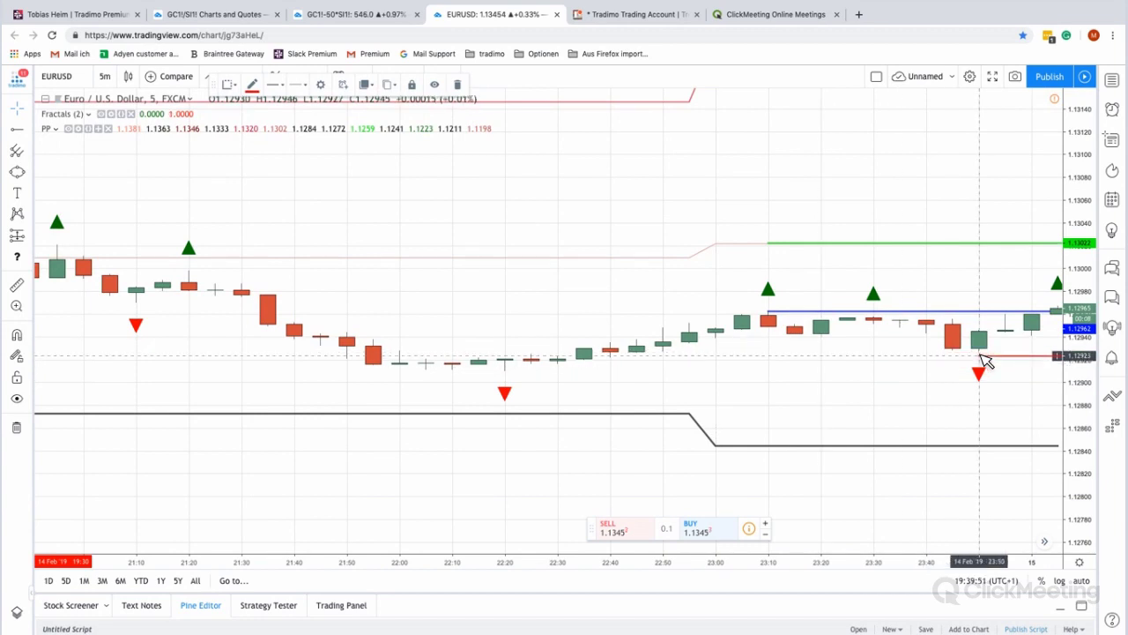
pyautogui.click(955, 403)
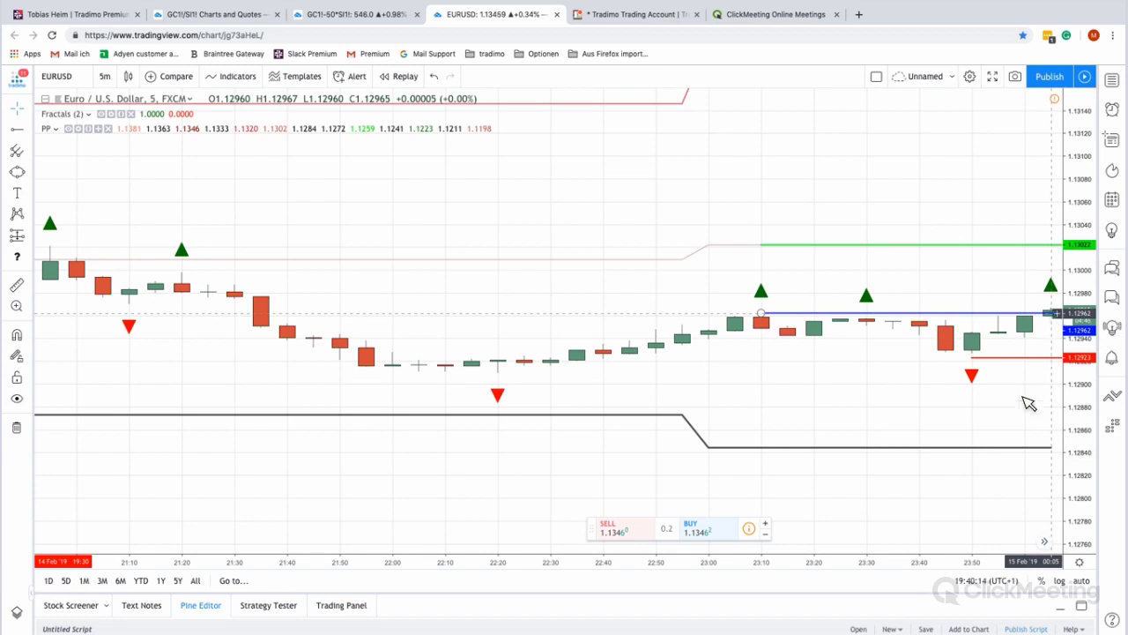
# Stretch the price scale, follow the candles to 00:30 and move the red ray to the 00:20 fractal low, at 1.12946
pyautogui.hscroll(1, 1019, 414)
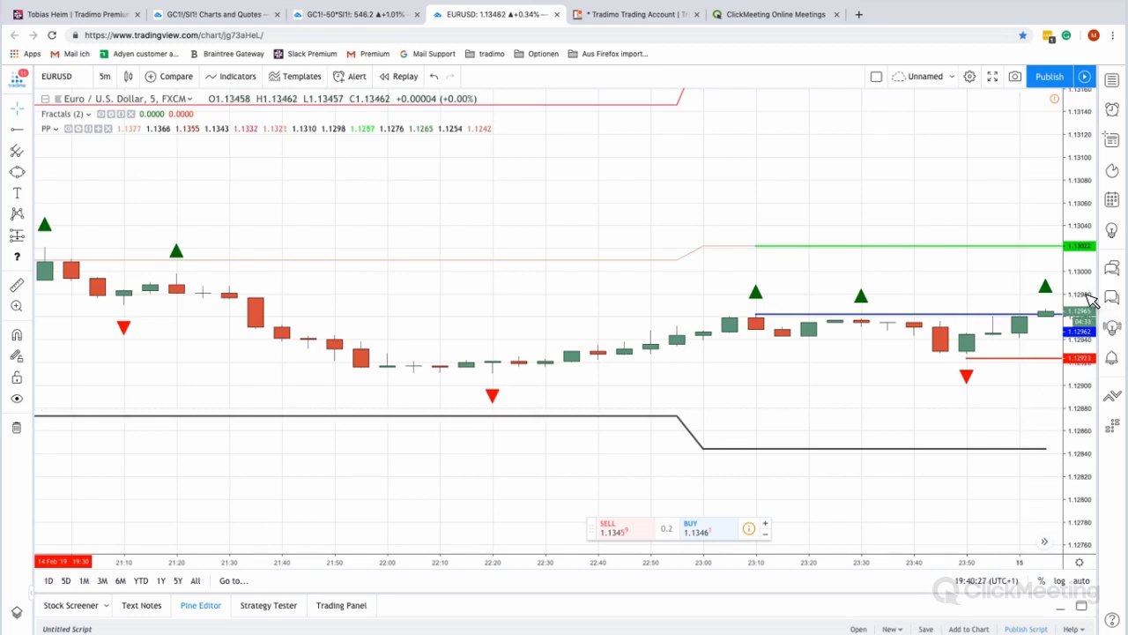
pyautogui.moveTo(1091, 220)
pyautogui.mouseDown()
pyautogui.moveTo(1087, 111)
pyautogui.moveTo(1093, 238)
pyautogui.mouseUp()
pyautogui.moveTo(1095, 185); pyautogui.dragTo(1091, 132)
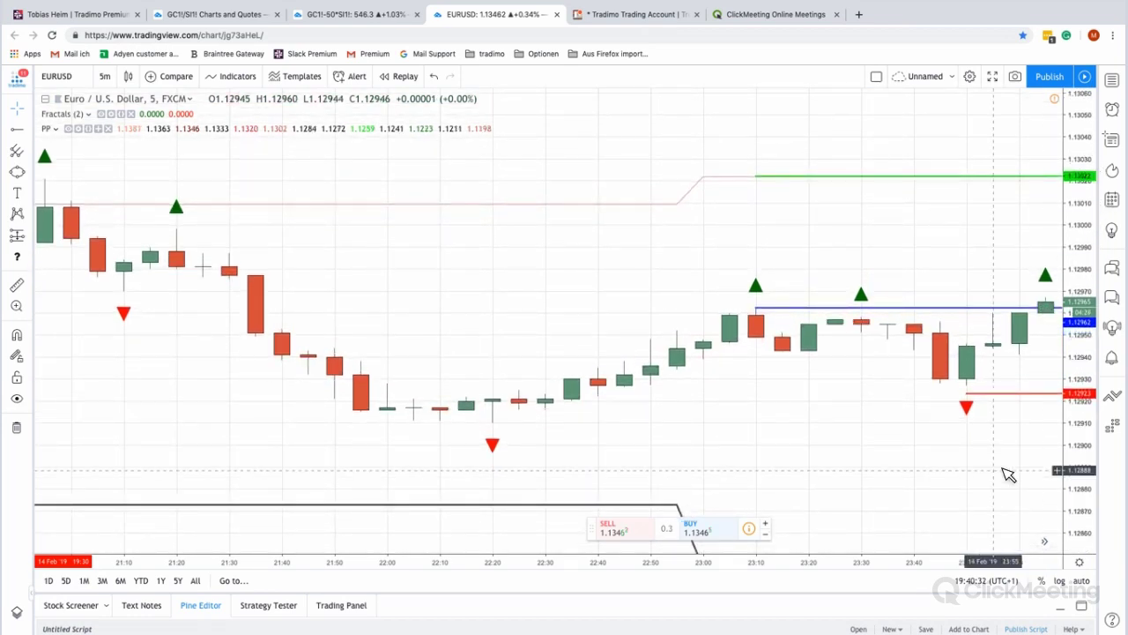
pyautogui.moveTo(964, 476); pyautogui.dragTo(876, 478)
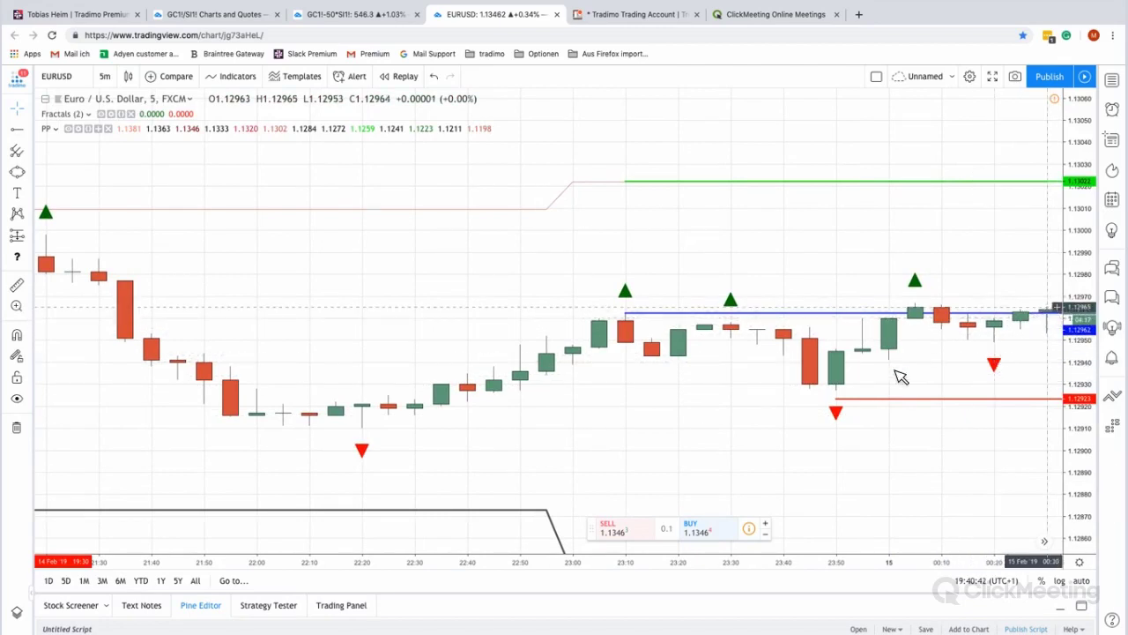
pyautogui.moveTo(846, 406); pyautogui.dragTo(999, 352)
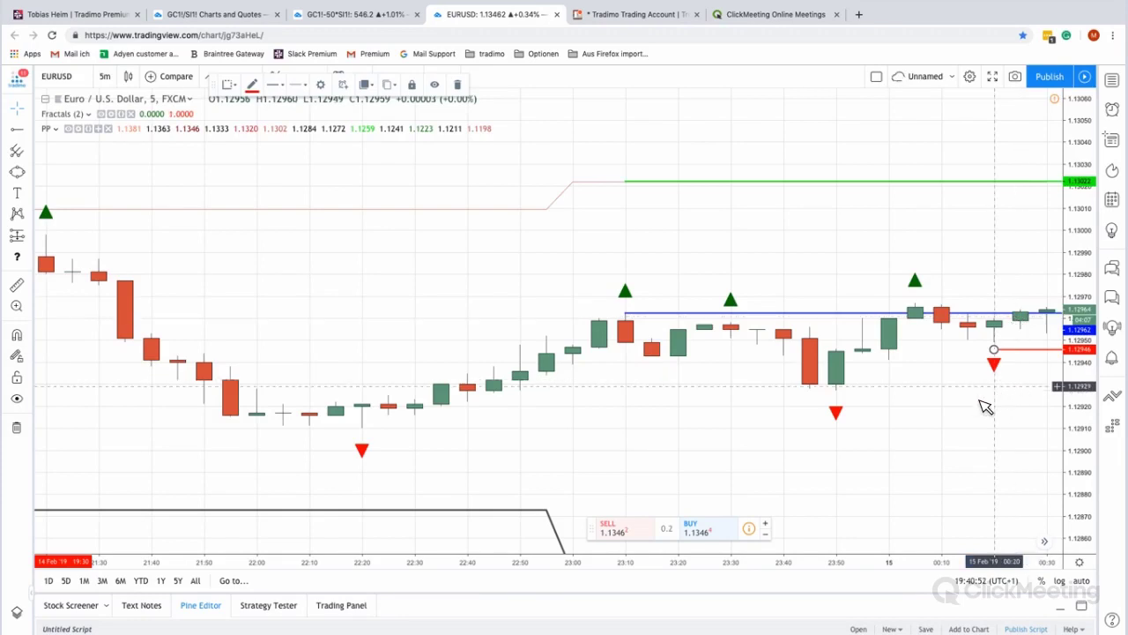
# Follow the candles up to 00:55 and enlarge the price scale to examine price against the red stop and blue entry rays
pyautogui.moveTo(973, 407); pyautogui.dragTo(942, 417)
pyautogui.hscroll(5, 926, 418)
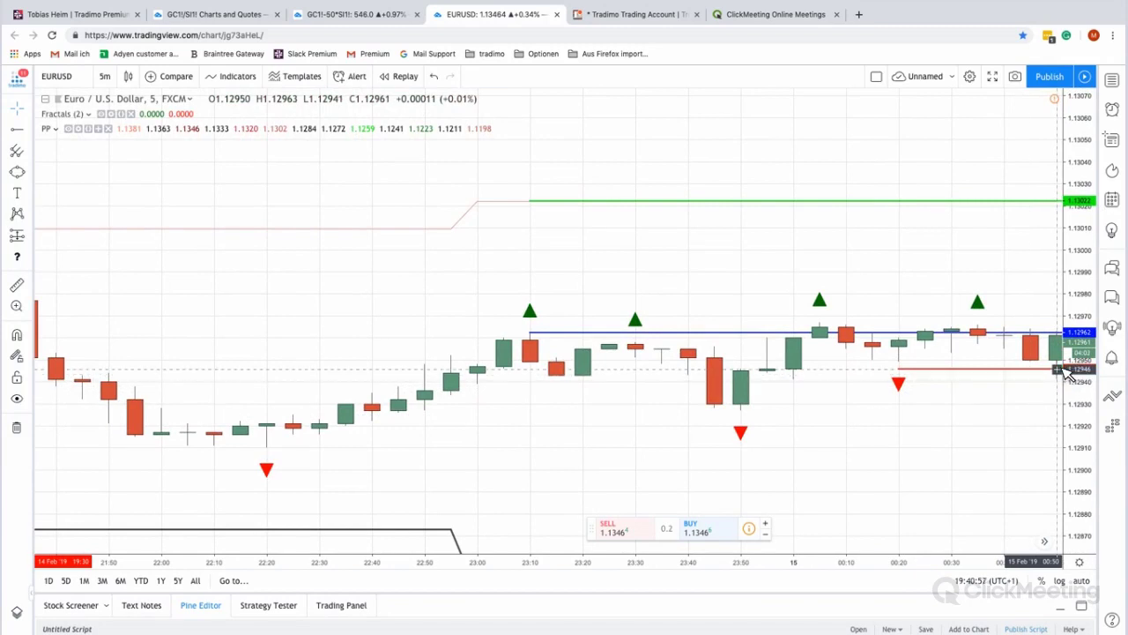
pyautogui.hscroll(2, 1043, 390)
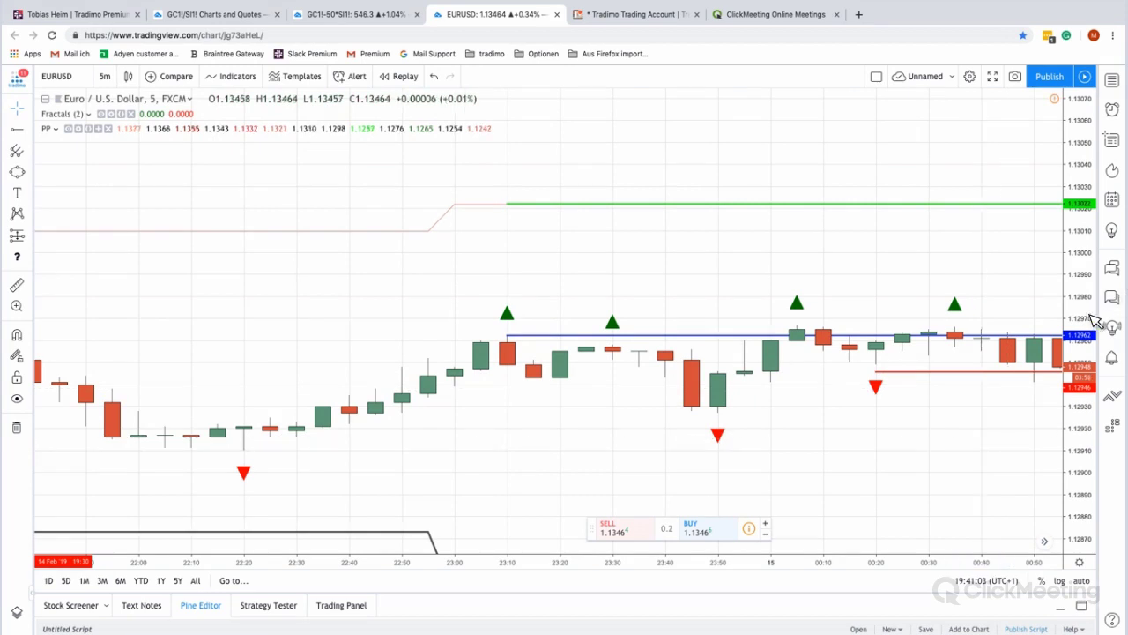
pyautogui.scroll(3, 1091, 260)
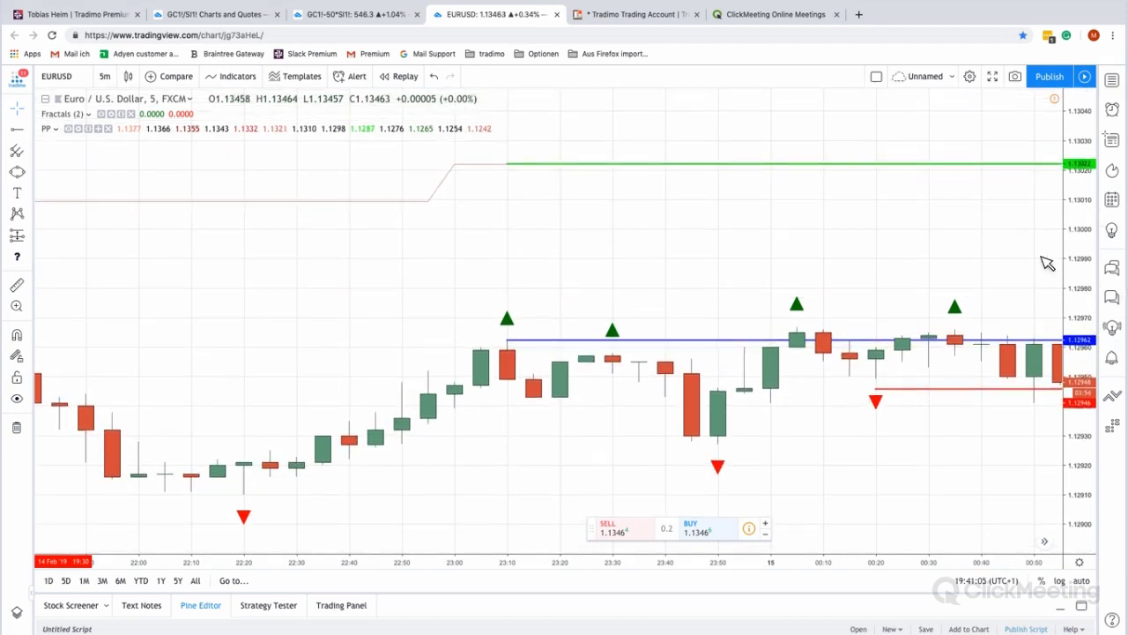
pyautogui.moveTo(1013, 265); pyautogui.dragTo(1015, 238)
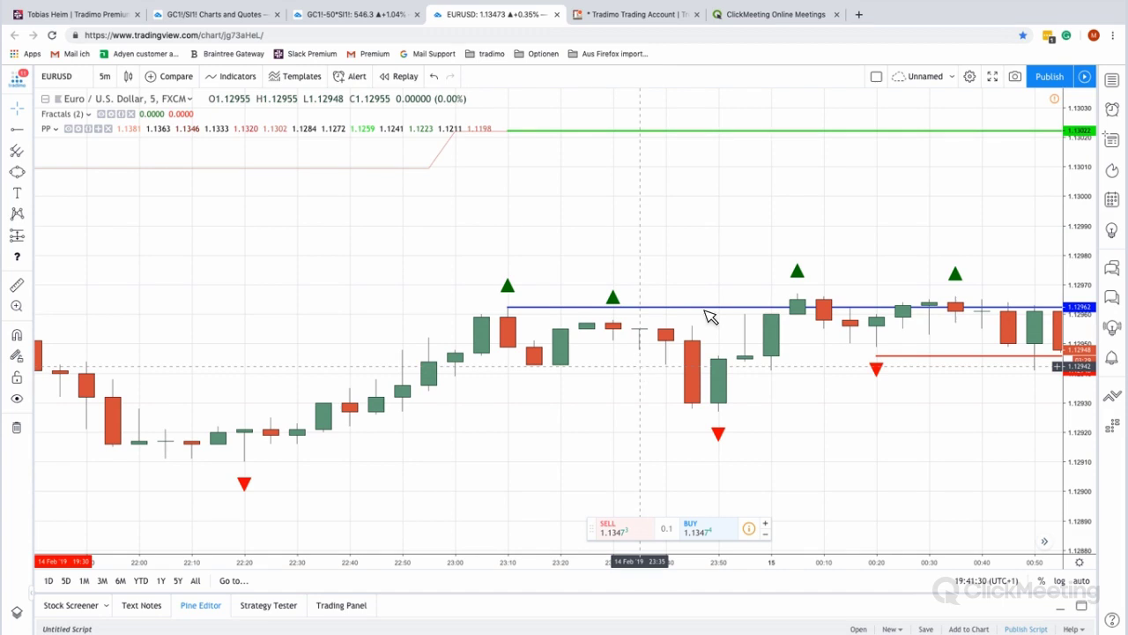
# Open a new browser tab
pyautogui.click(860, 14)
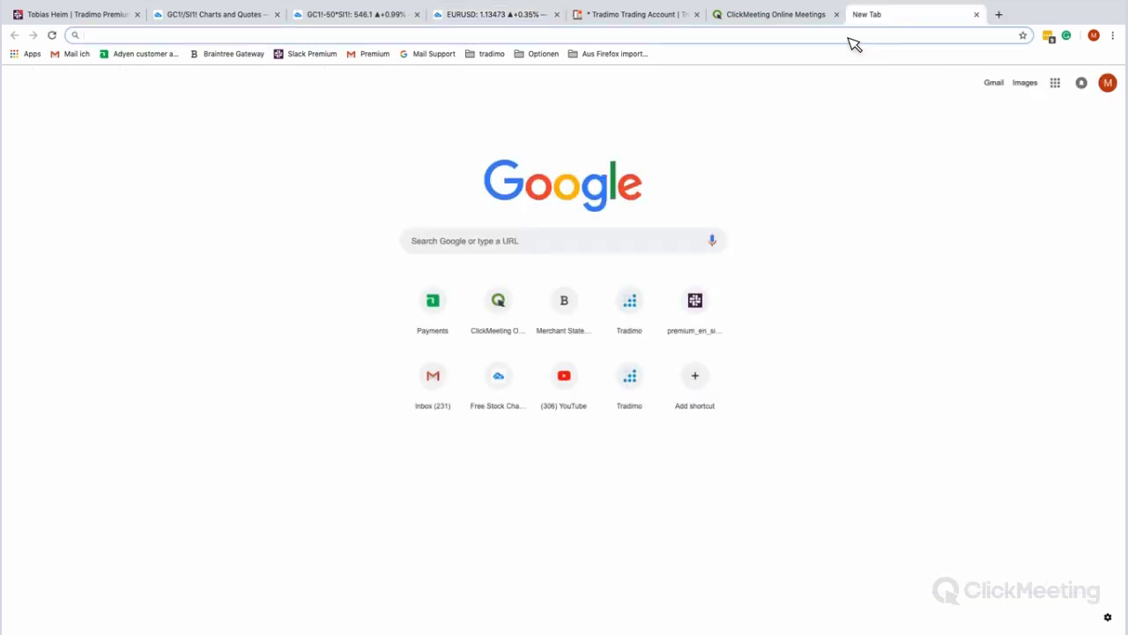
pyautogui.write('tradimo')
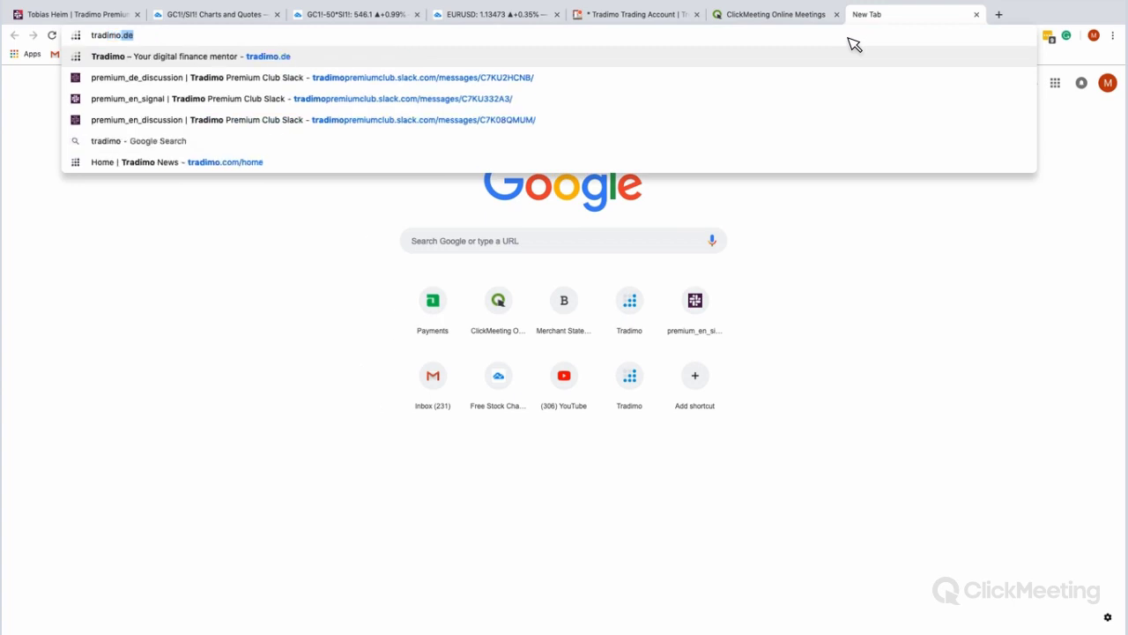
pyautogui.press('BackSpace')
pyautogui.press('BackSpace')
pyautogui.press('BackSpace')
pyautogui.press('BackSpace')
pyautogui.press('BackSpace')
pyautogui.press('BackSpace')
pyautogui.press('BackSpace')
pyautogui.press('BackSpace')
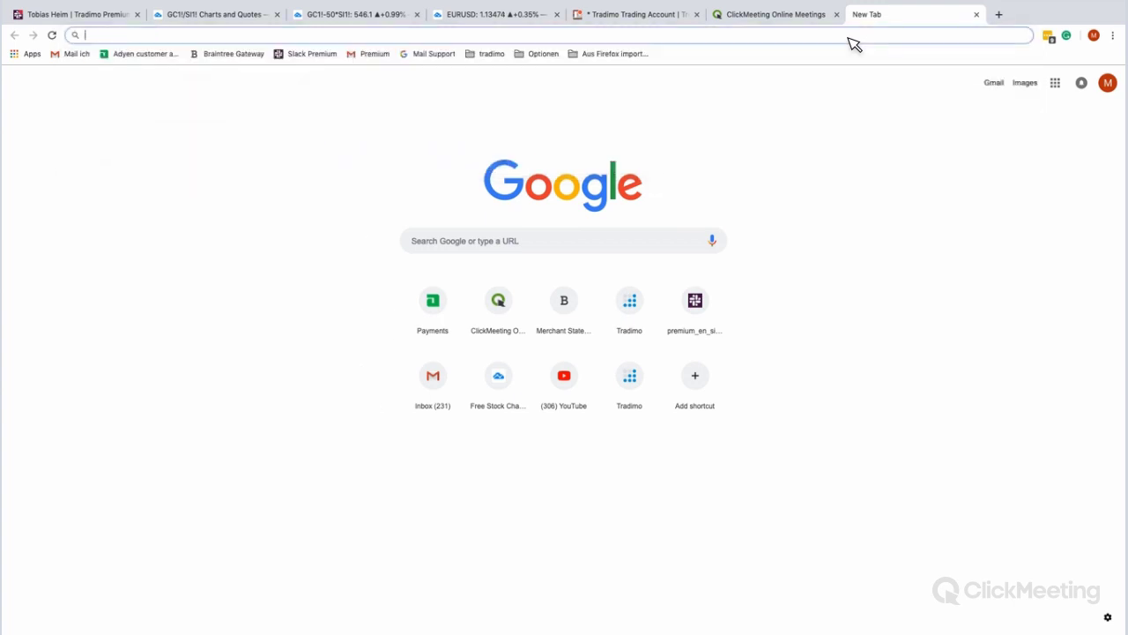
# Load the Tradimo Premium page at learn.tradimo.com/premium
pyautogui.write('learn.tradimo.com')
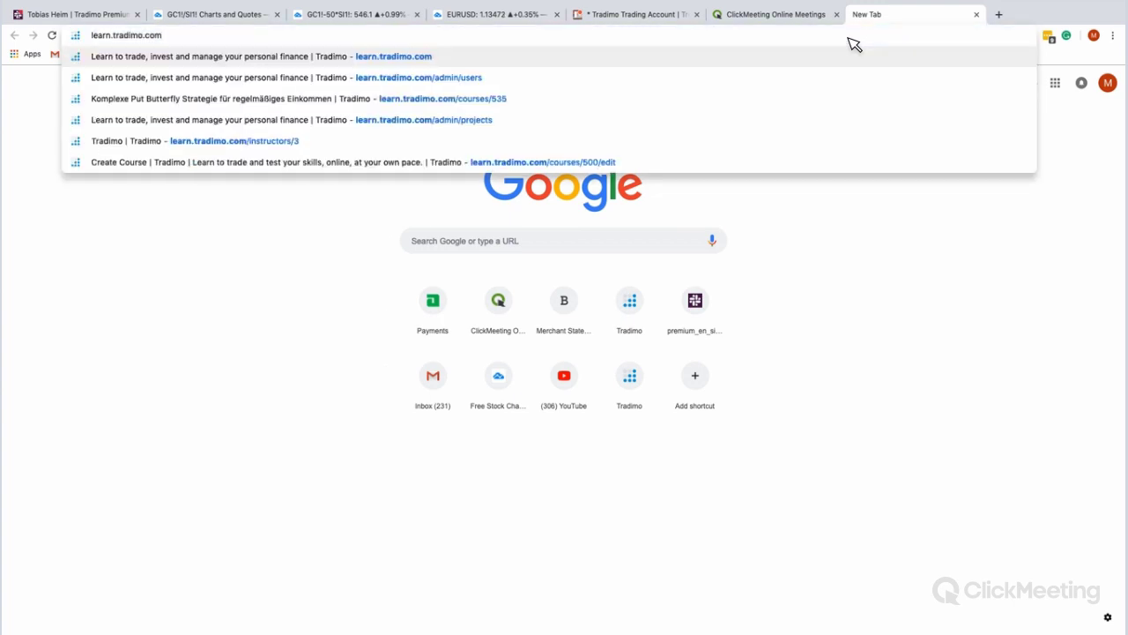
pyautogui.write('/premium')
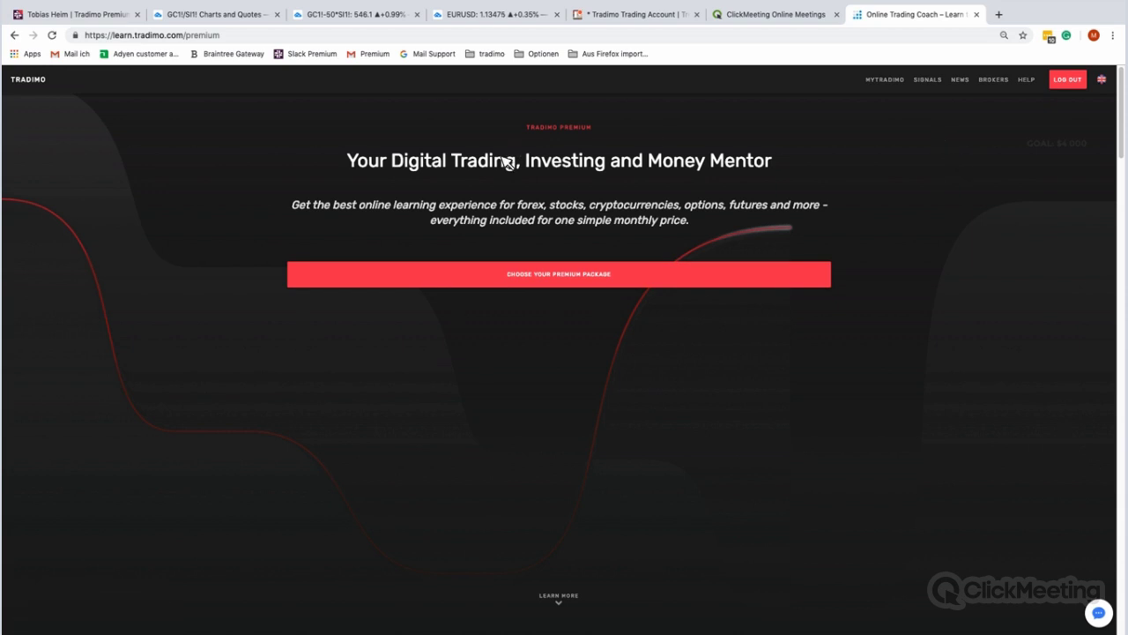
pyautogui.click(503, 39)
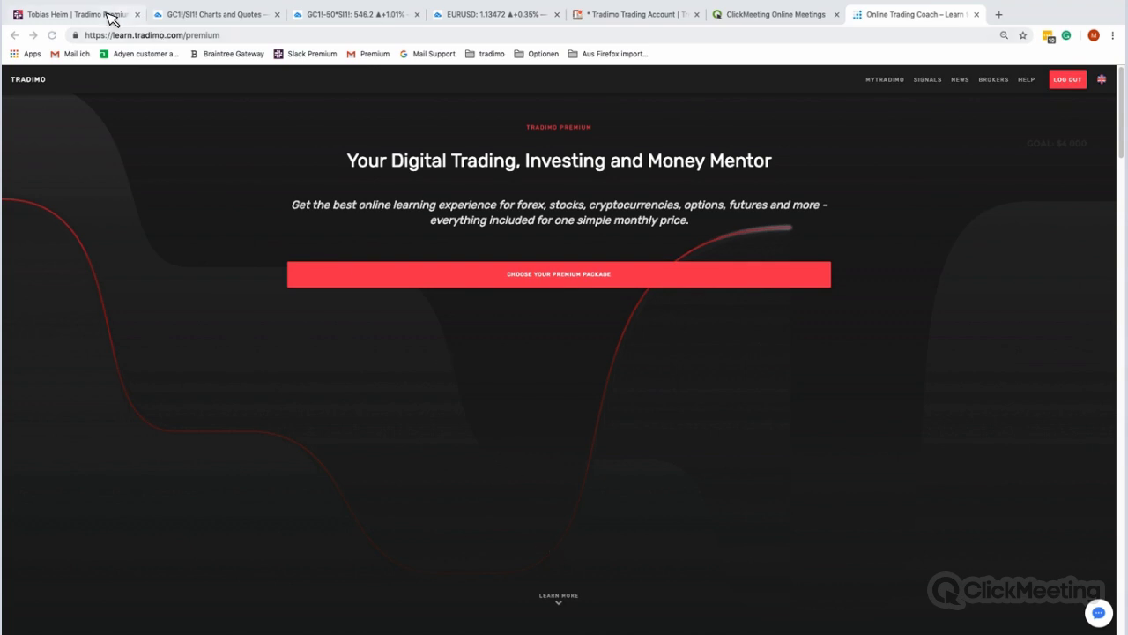
# Switch to the Tradimo Premium Club Slack workspace and open the premium_en_signal channel
pyautogui.press('super+1')
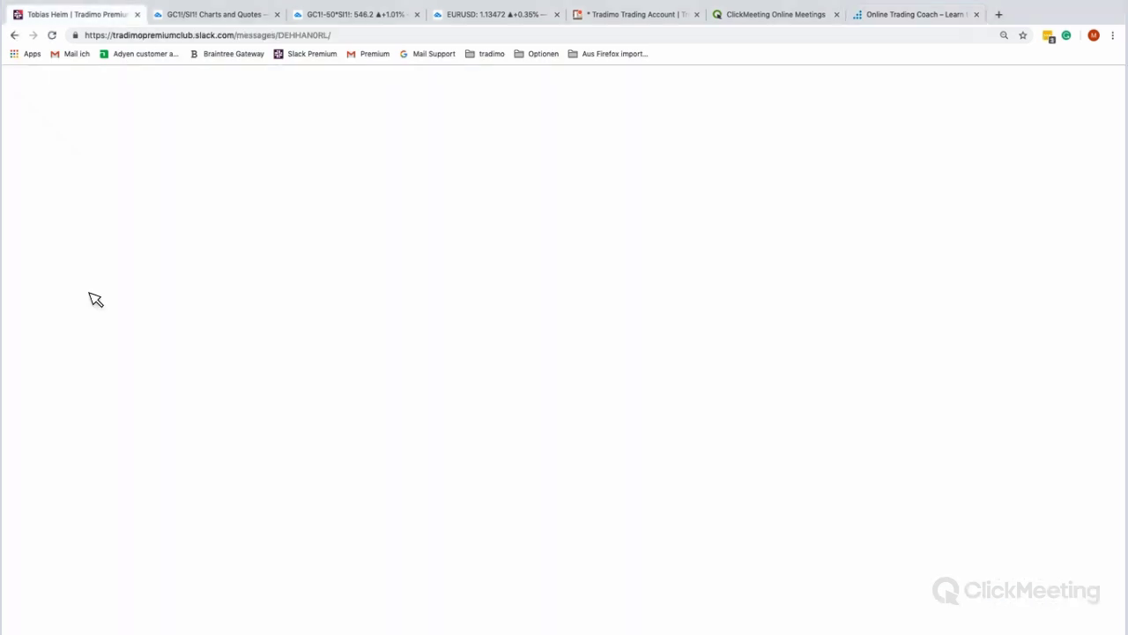
pyautogui.click(62, 257)
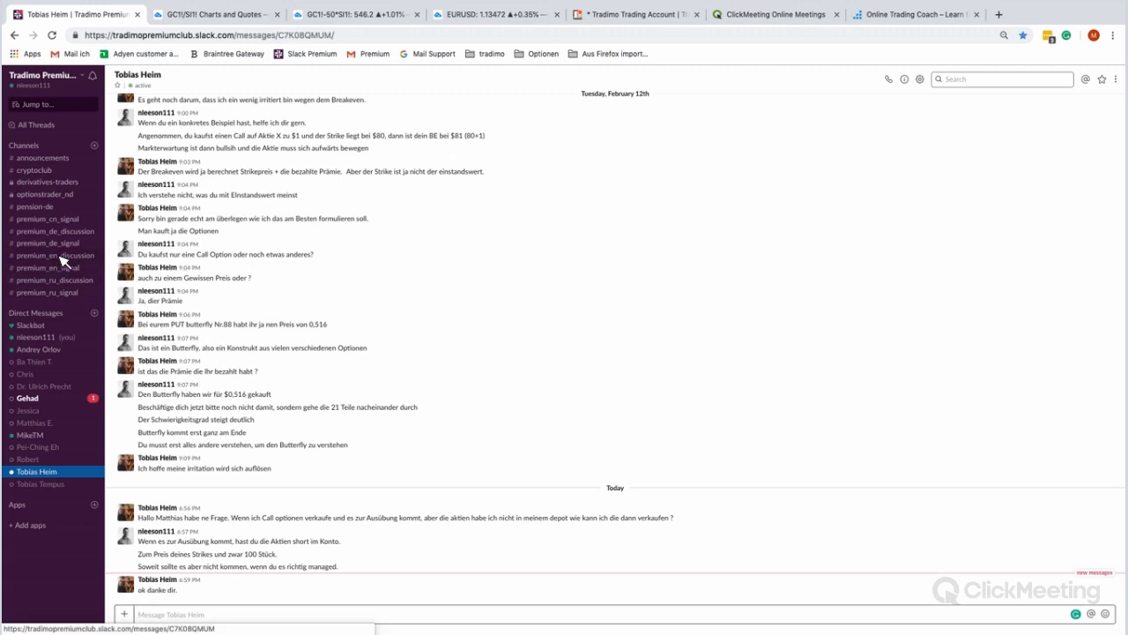
pyautogui.click(63, 266)
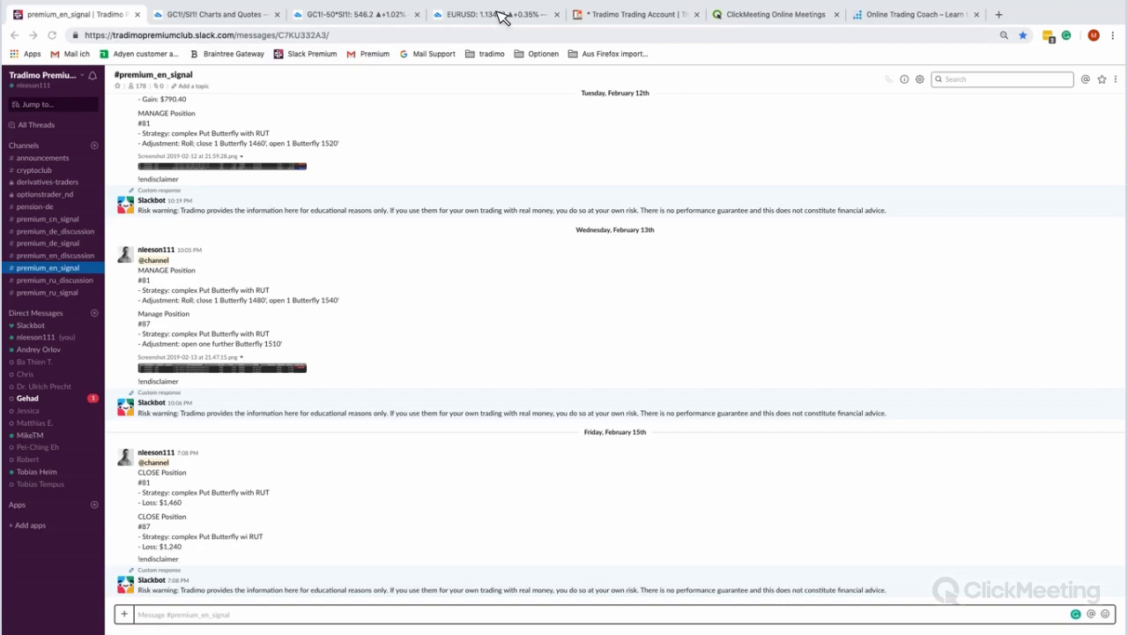
# Return to the Tradimo Premium page and load YouTube in its place
pyautogui.click(876, 14)
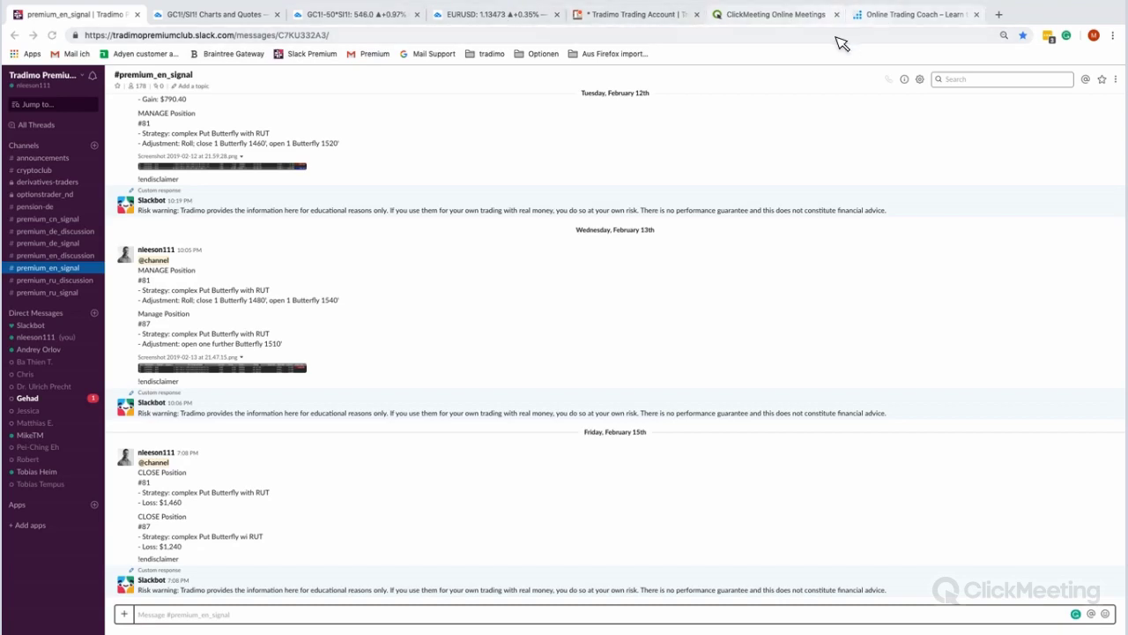
pyautogui.click(837, 38)
pyautogui.write('youtub')
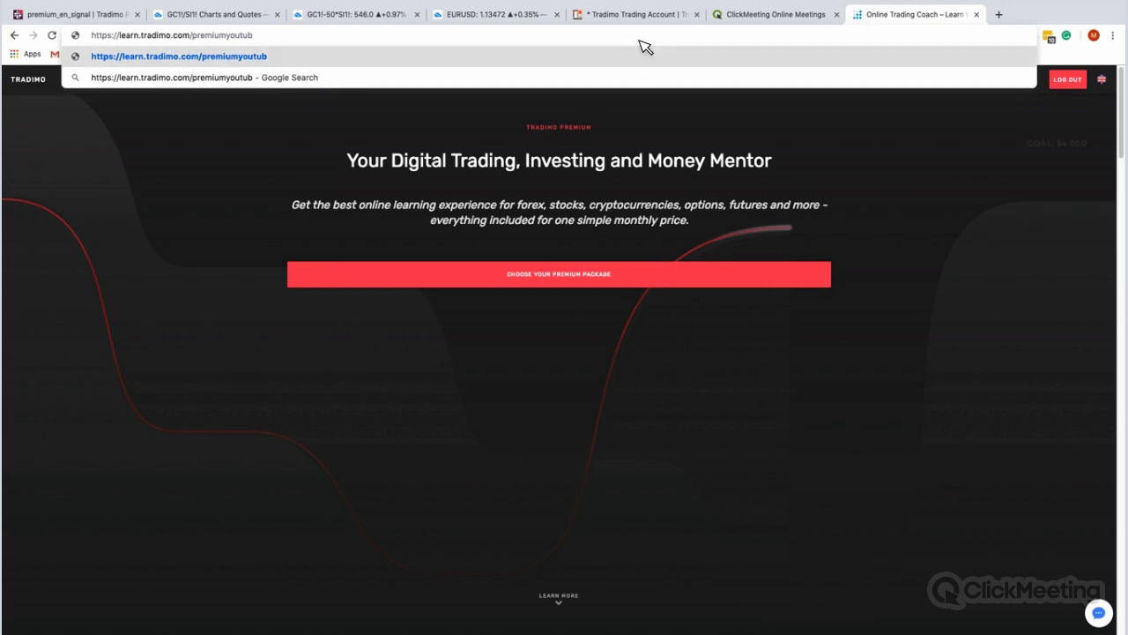
pyautogui.hotkey('ctrl', 'shift', 'Left')
pyautogui.hotkey('ctrl', 'a')
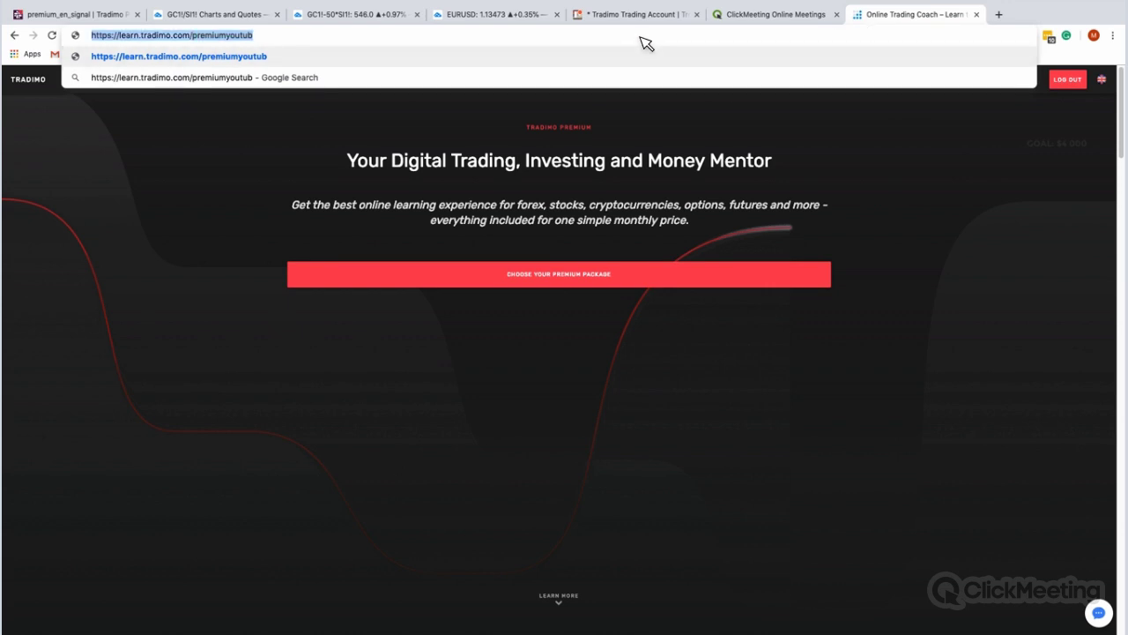
pyautogui.write('youtube')
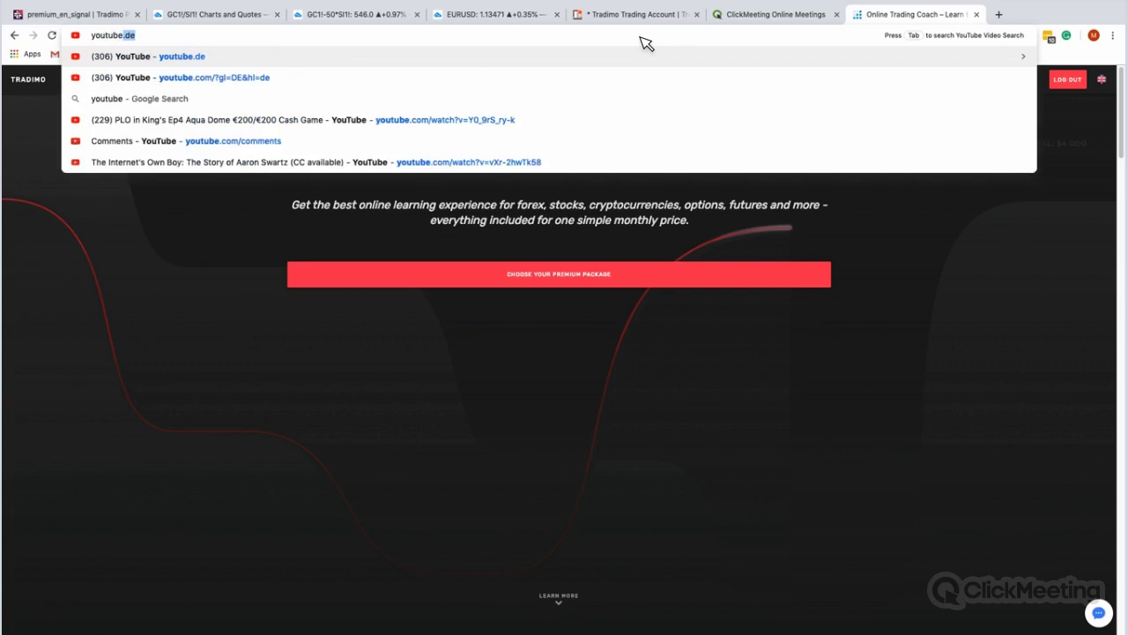
pyautogui.press('Return')
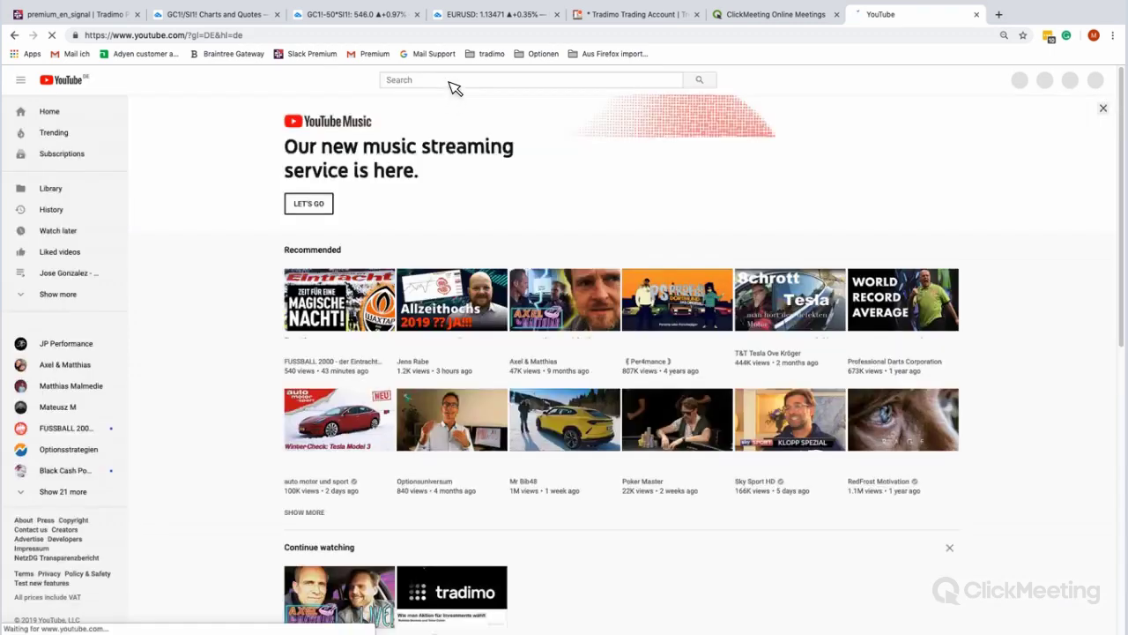
# Search YouTube for "tradimo" and open the channel "Tradimo - Your money learning platform"
pyautogui.click(449, 82)
pyautogui.write('tradimo')
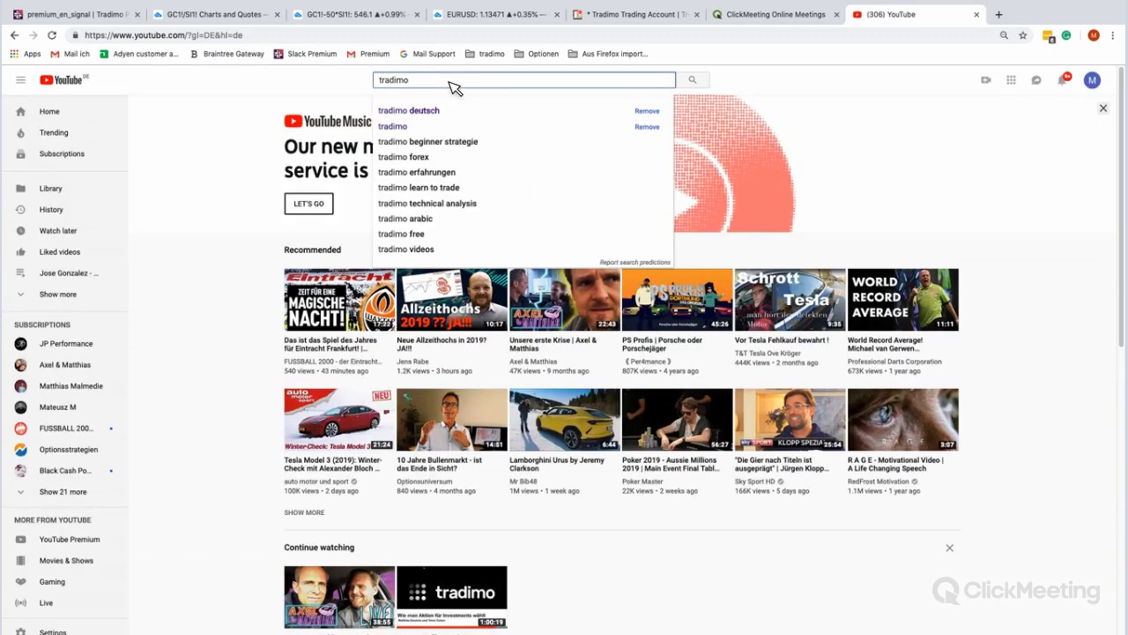
pyautogui.press('Down')
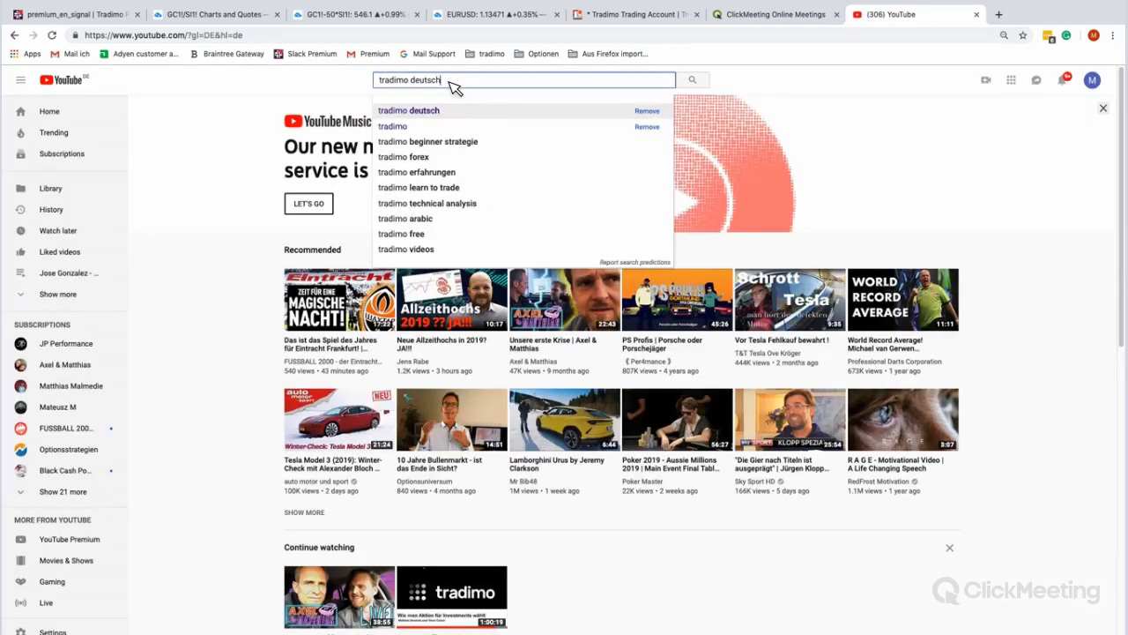
pyautogui.press('Down')
pyautogui.press('Return')
pyautogui.click(344, 173)
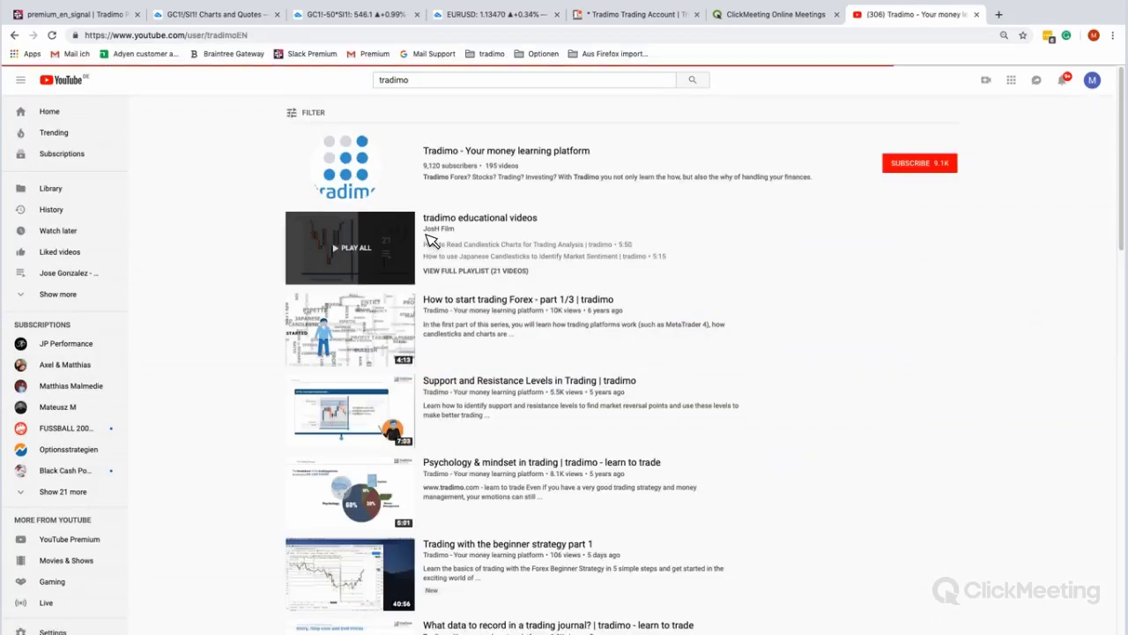
# Show the channel's uploaded videos and look through the list
pyautogui.click(368, 319)
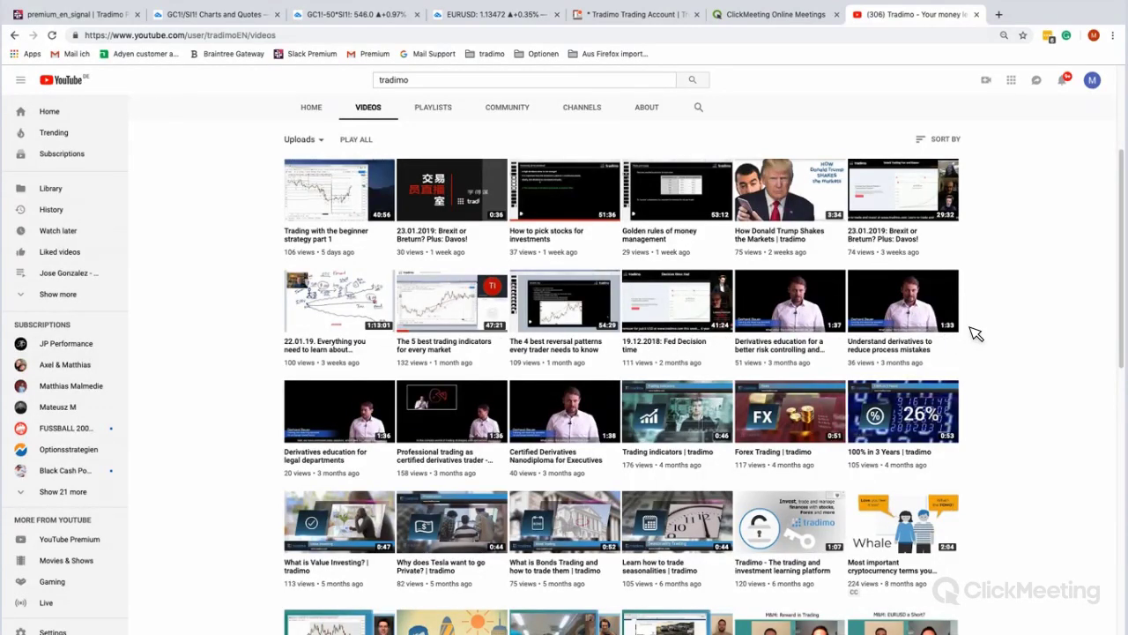
pyautogui.scroll(-3, 975, 333)
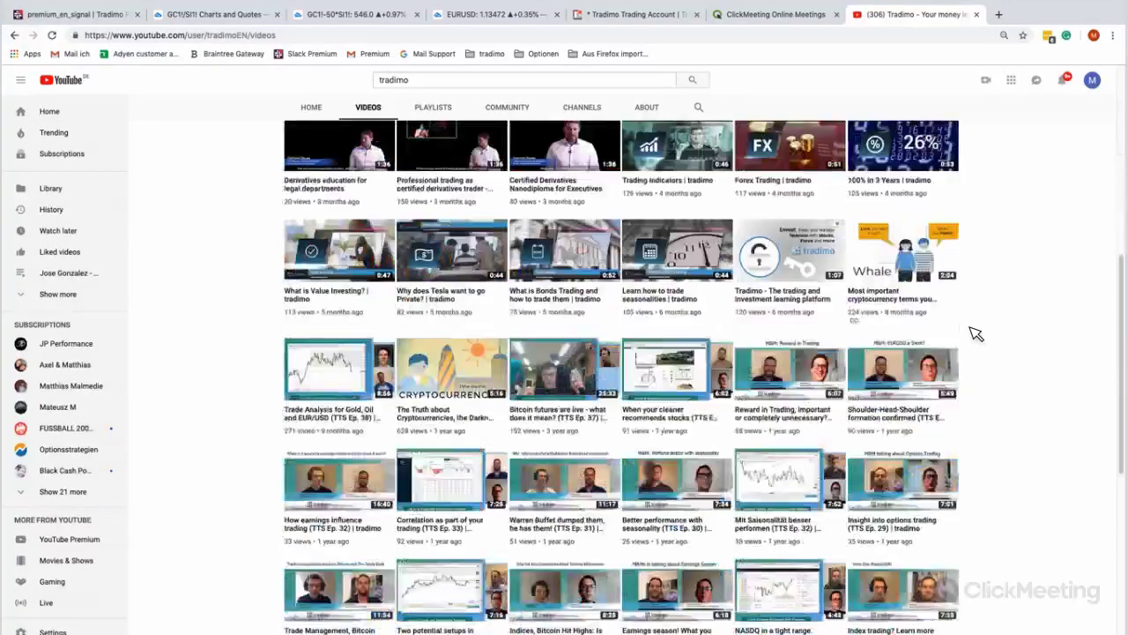
pyautogui.scroll(-4, 976, 333)
pyautogui.scroll(8, 1121, 273)
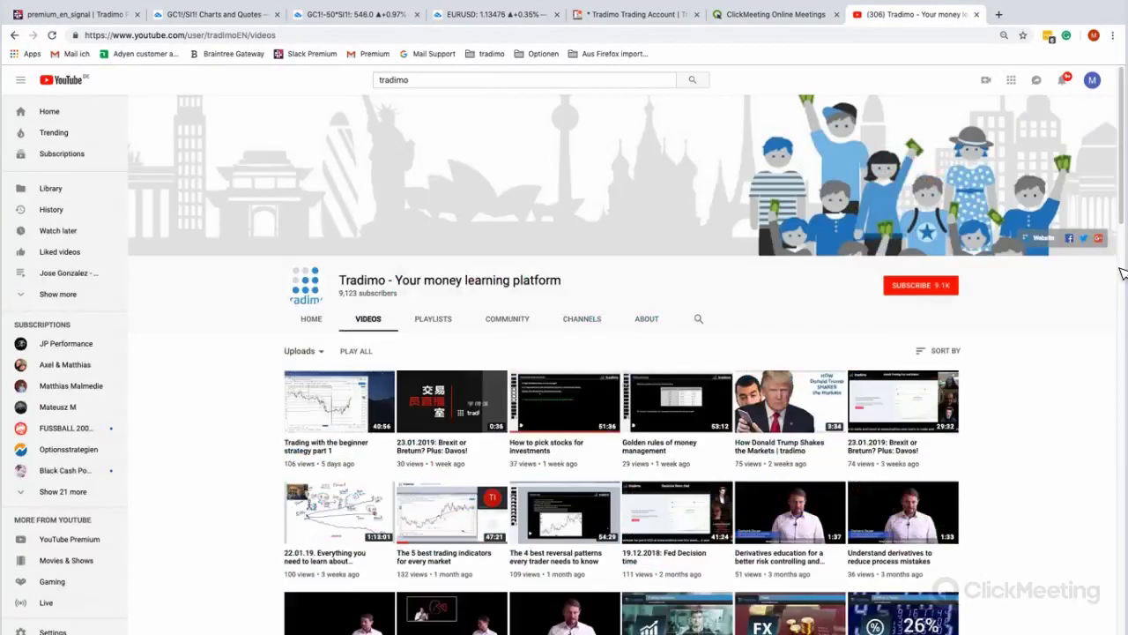